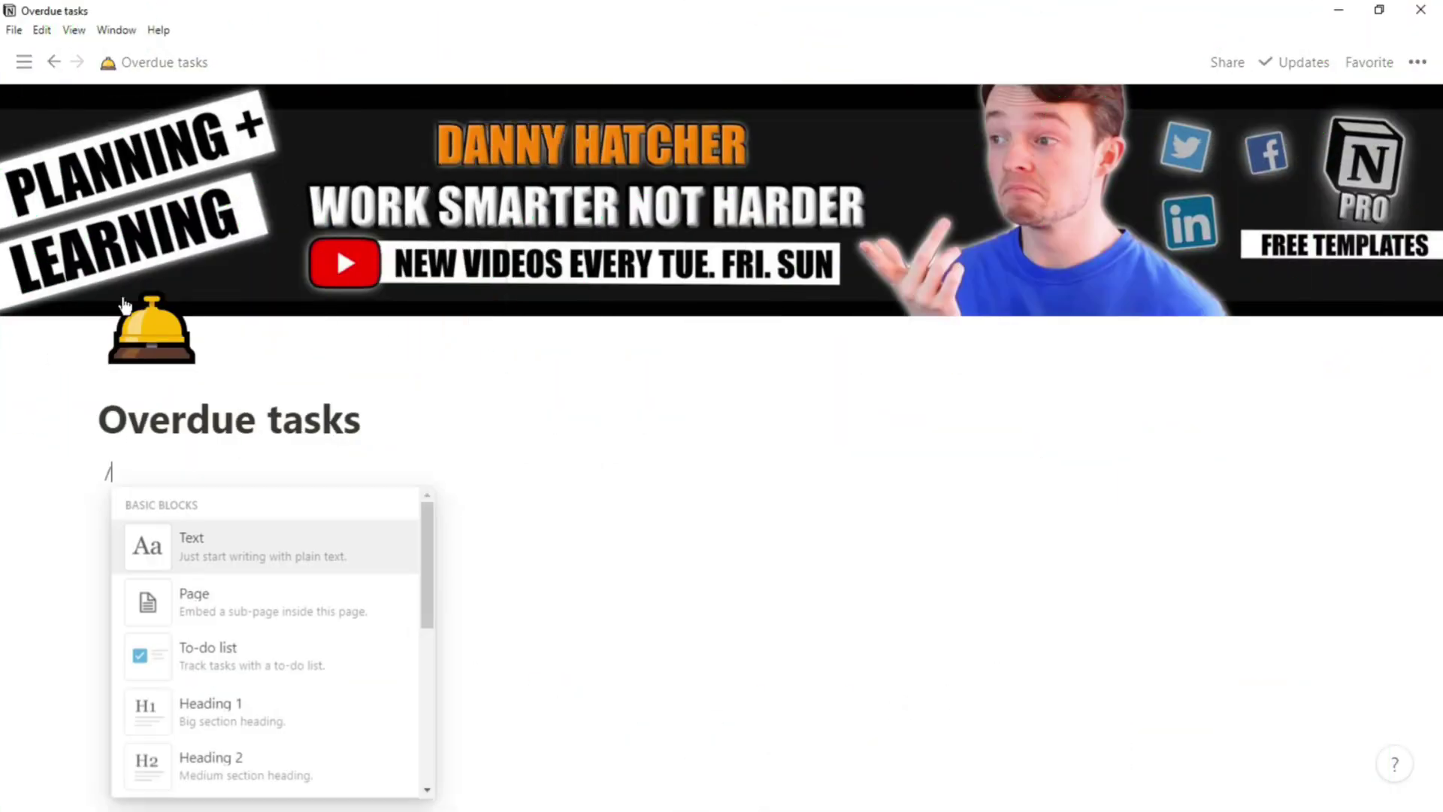
- Insert an inline table via /table and name the first three rows Task
text(TABLE)
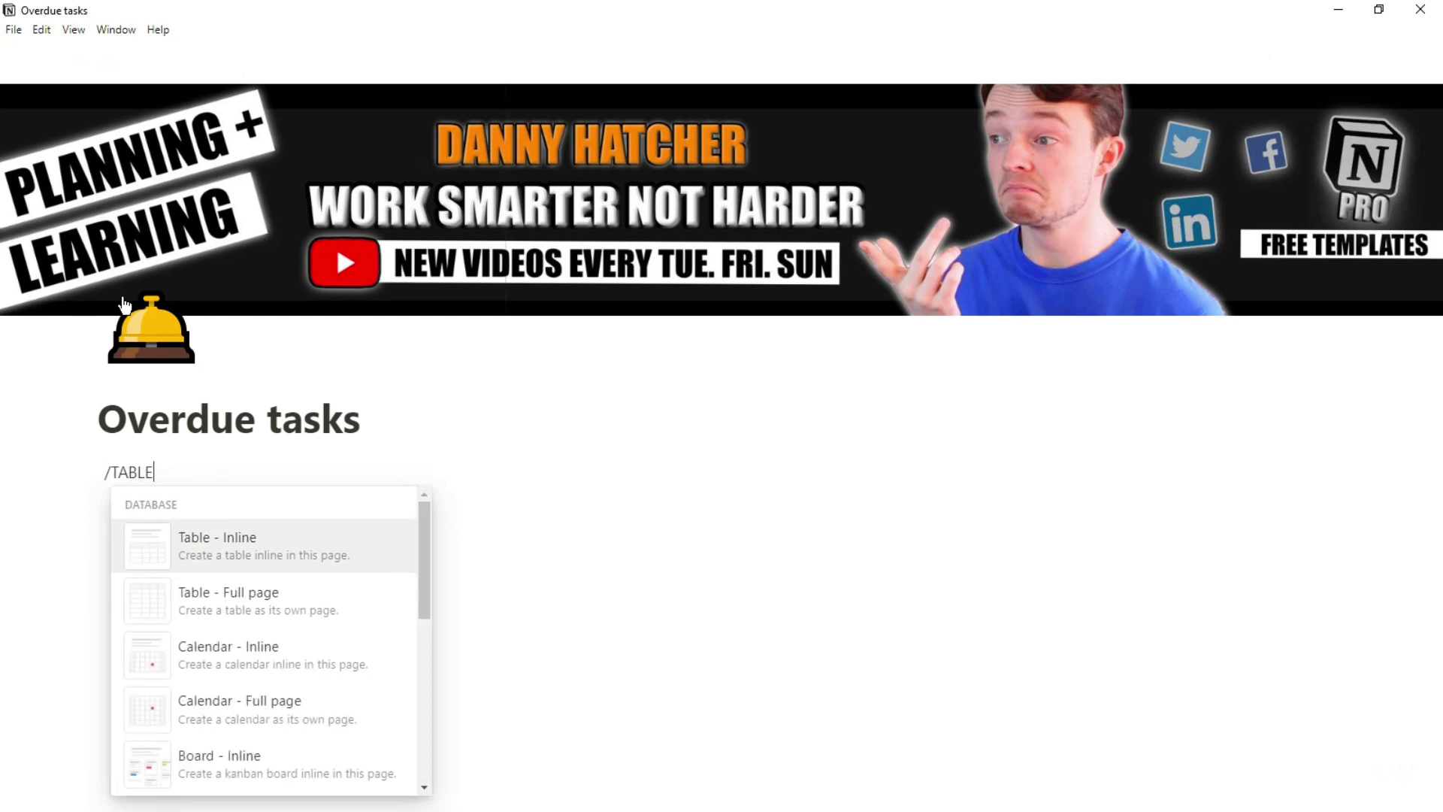
key(Return)
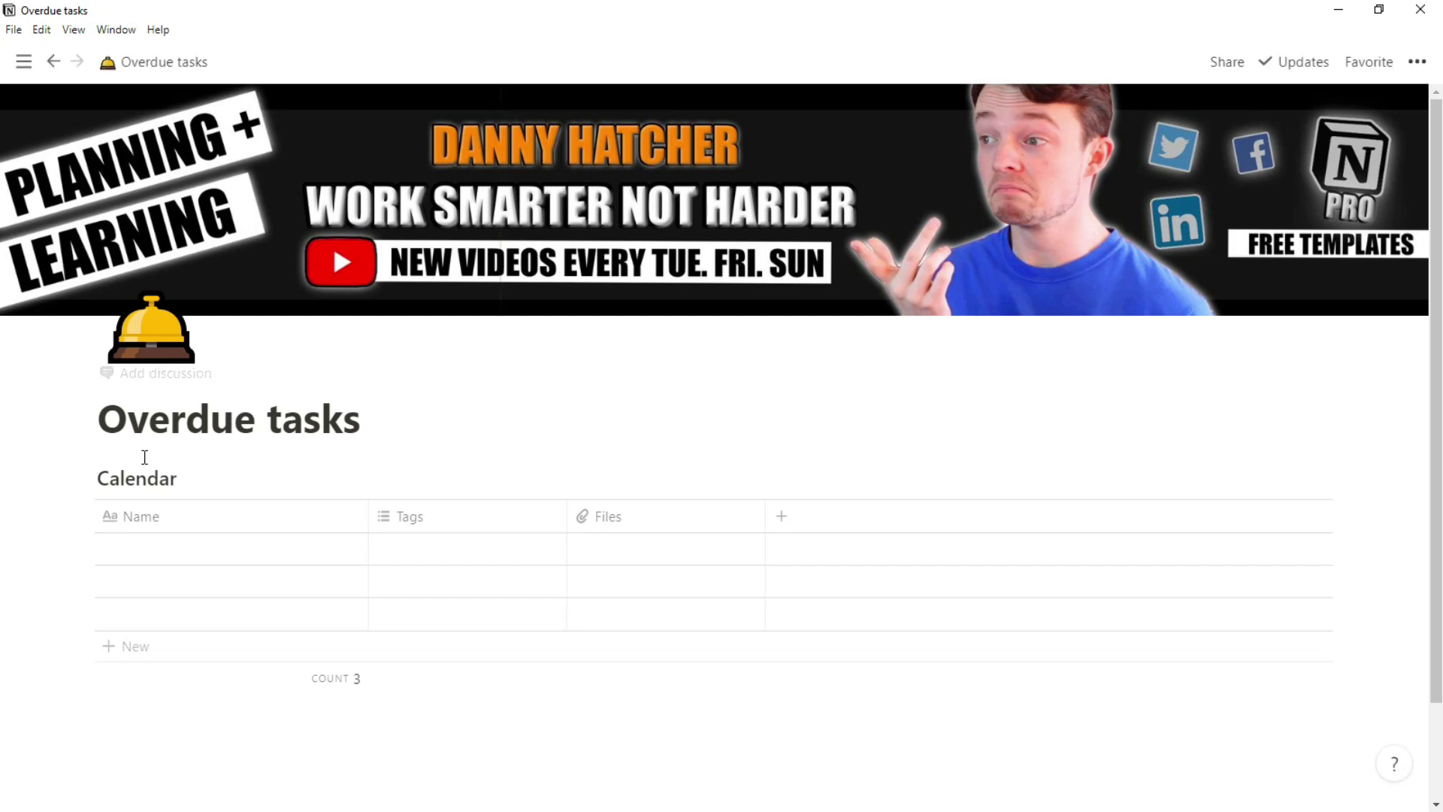
click(158, 554)
text(Task)
key(Return)
key(Up)
key(ctrl+c)
key(Down)
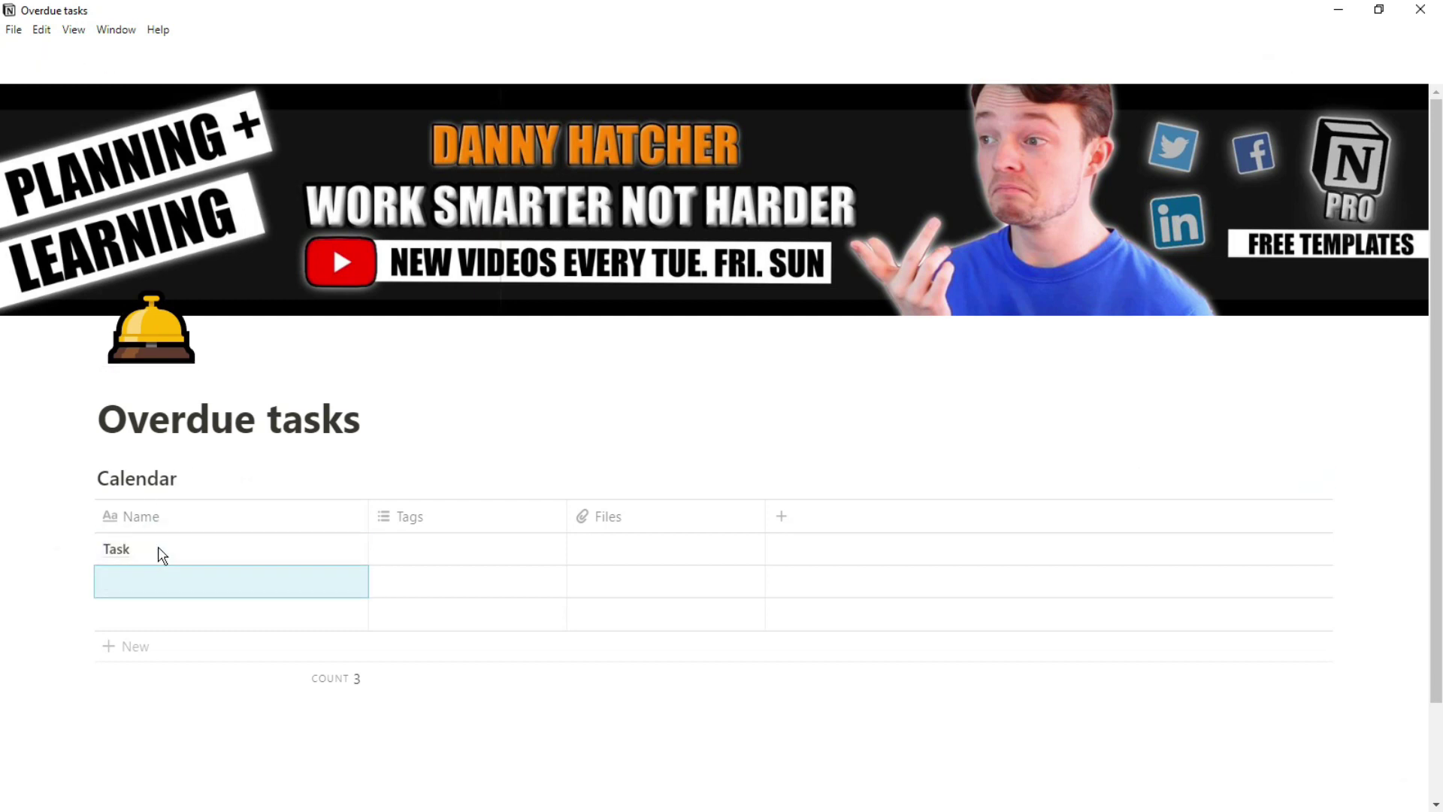
key(shift+Down)
key(ctrl+v)
- Turn the Tags column into a Date property
click(457, 584)
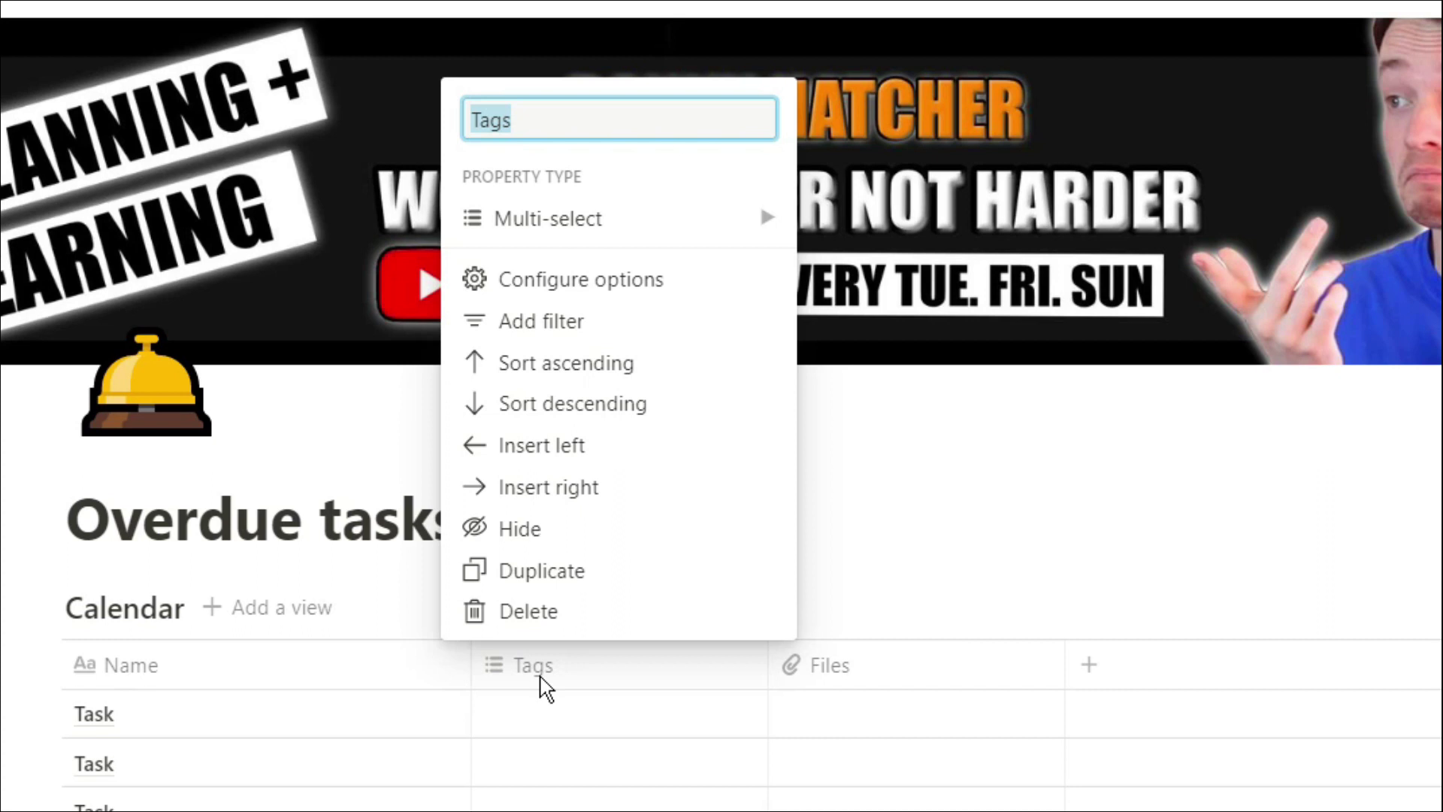
text(Date)
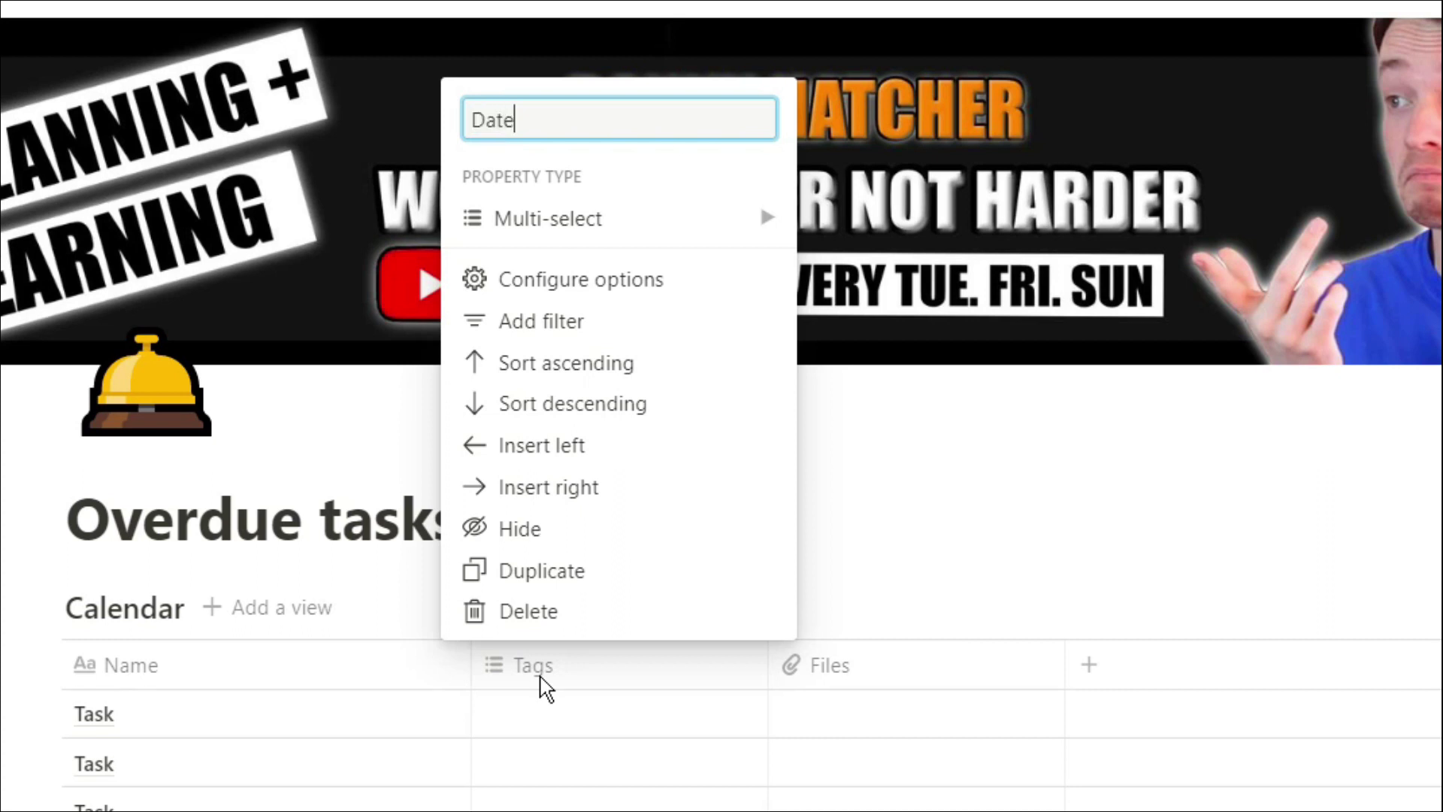
click(643, 219)
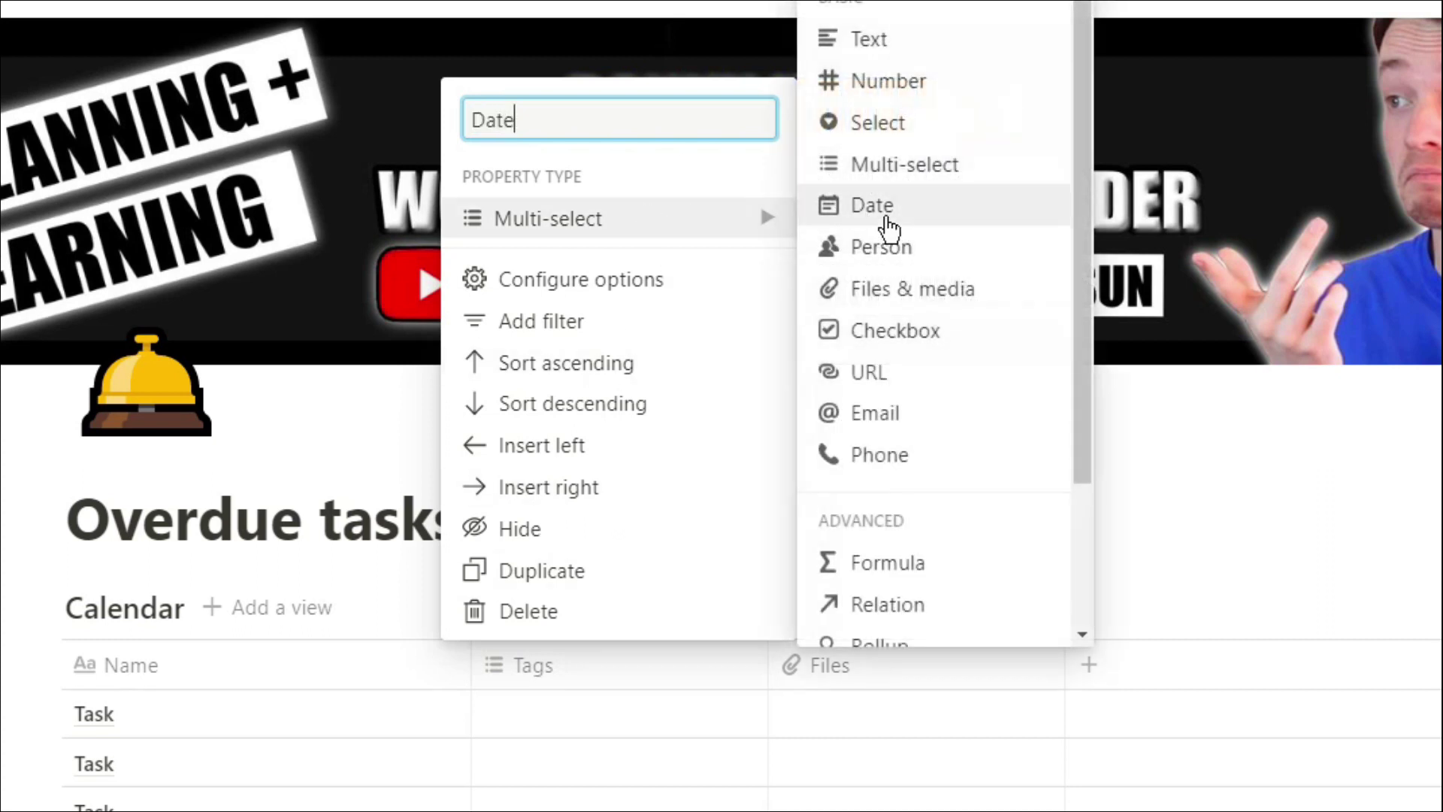
click(869, 200)
- Add a fourth row and date the tasks May 26, 27, 28 and 29, 2020
click(534, 666)
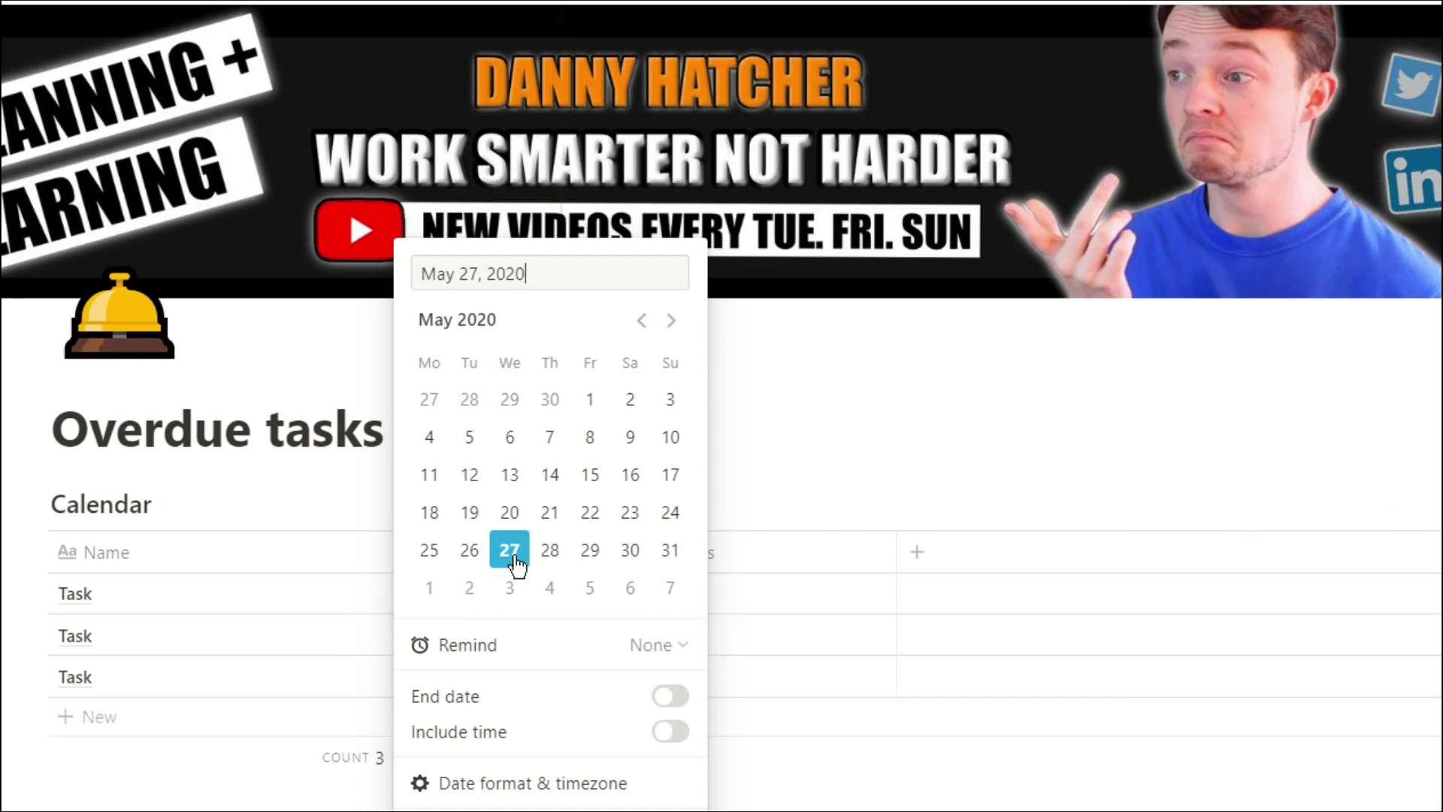
click(471, 550)
click(455, 641)
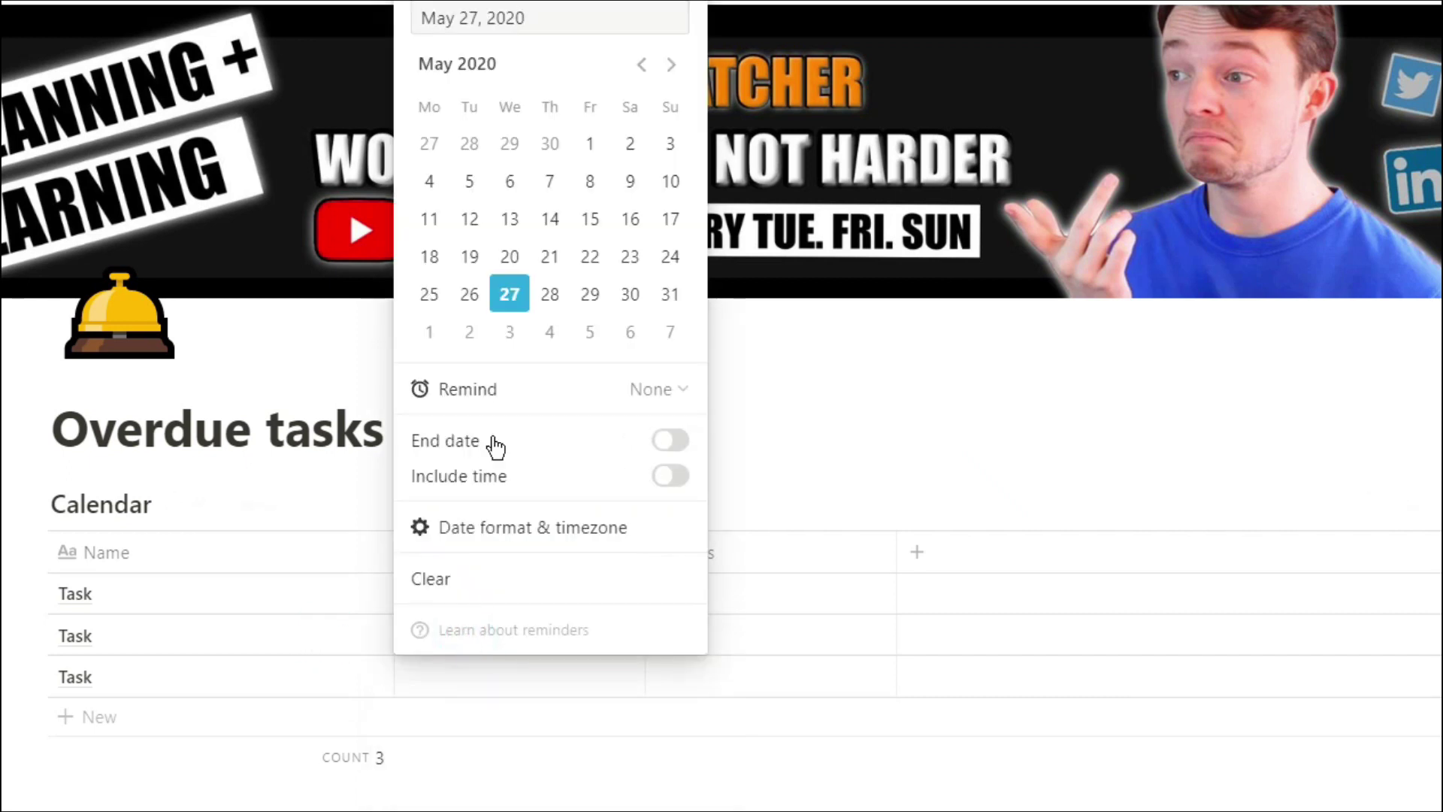
click(332, 607)
click(472, 674)
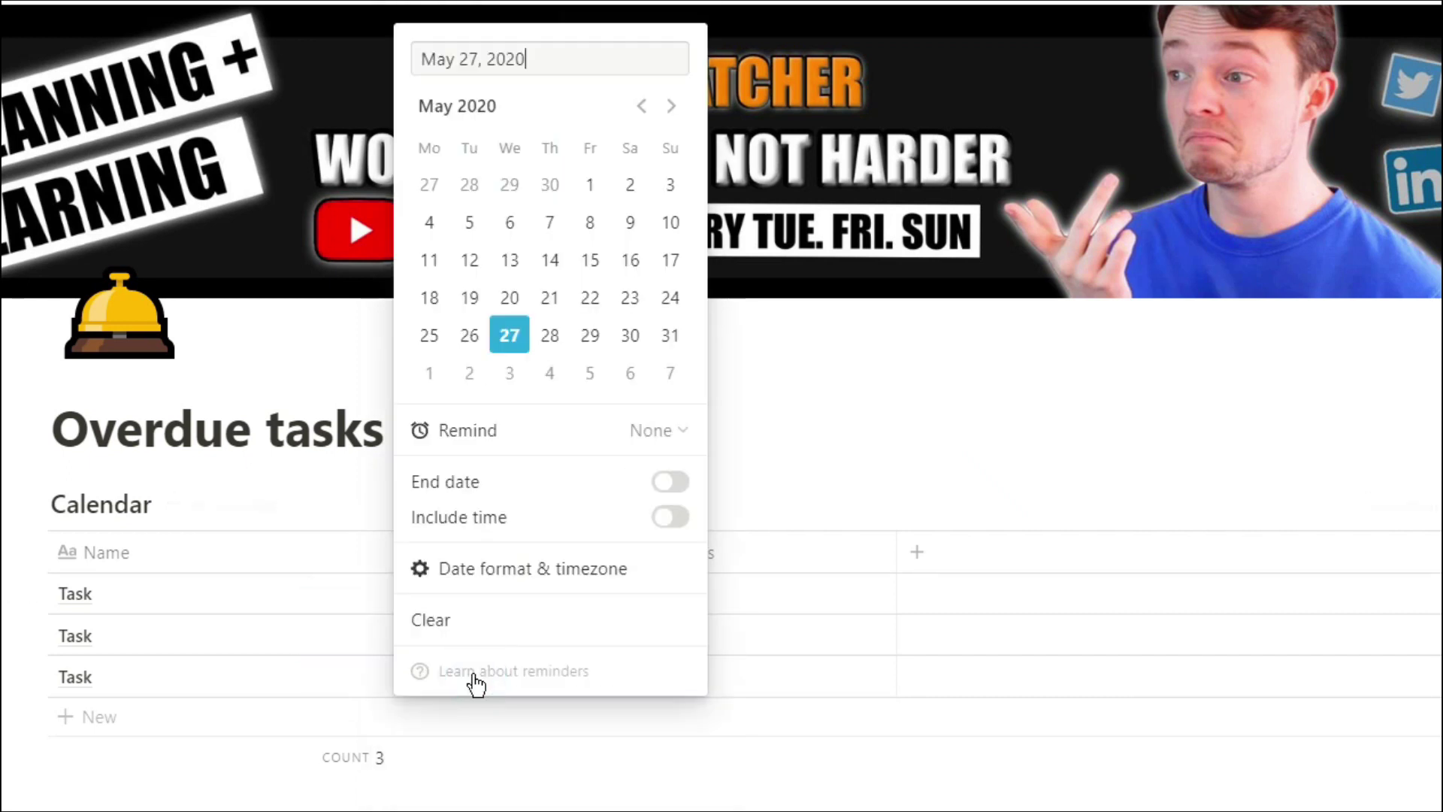
click(550, 340)
click(338, 606)
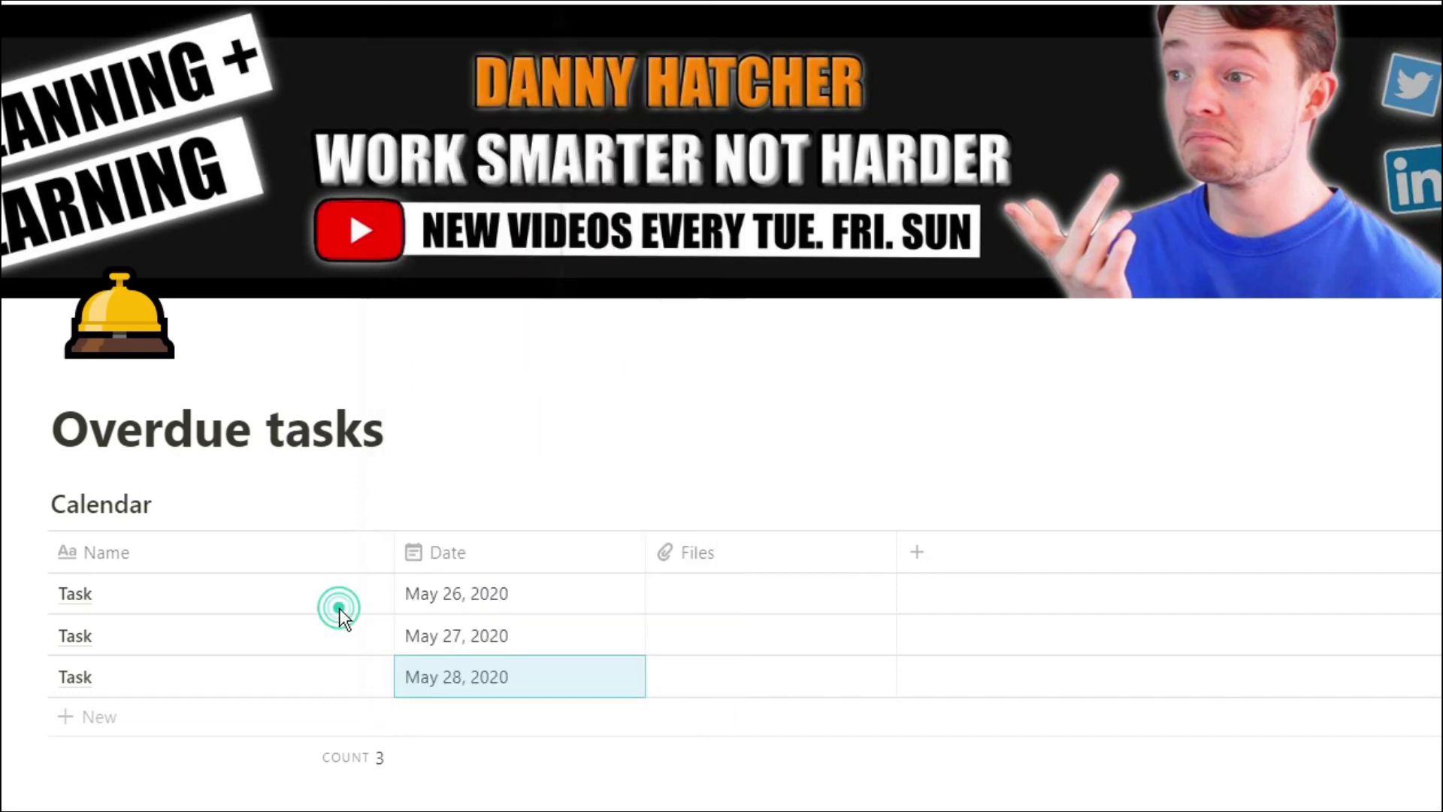
click(455, 716)
click(593, 379)
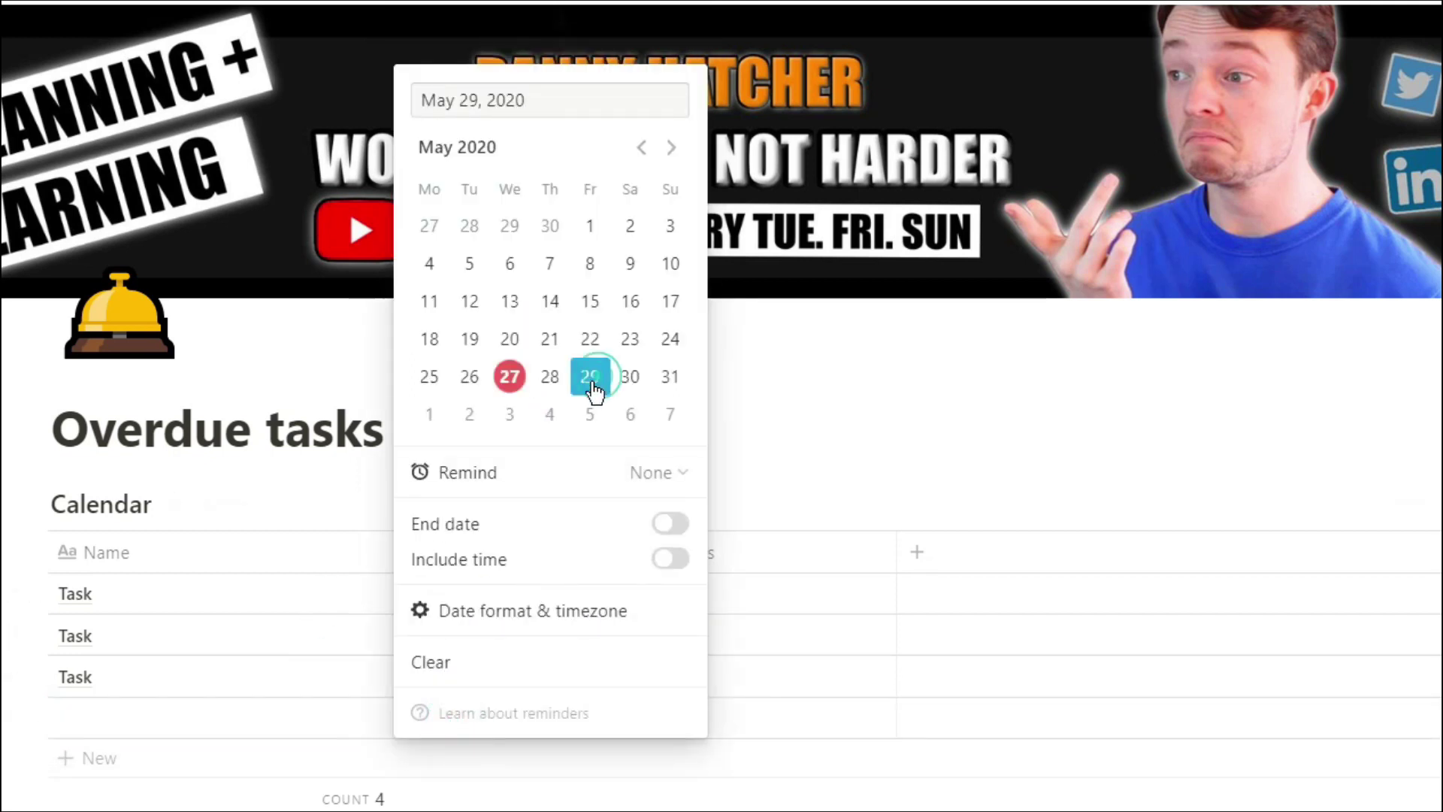
click(300, 702)
click(271, 725)
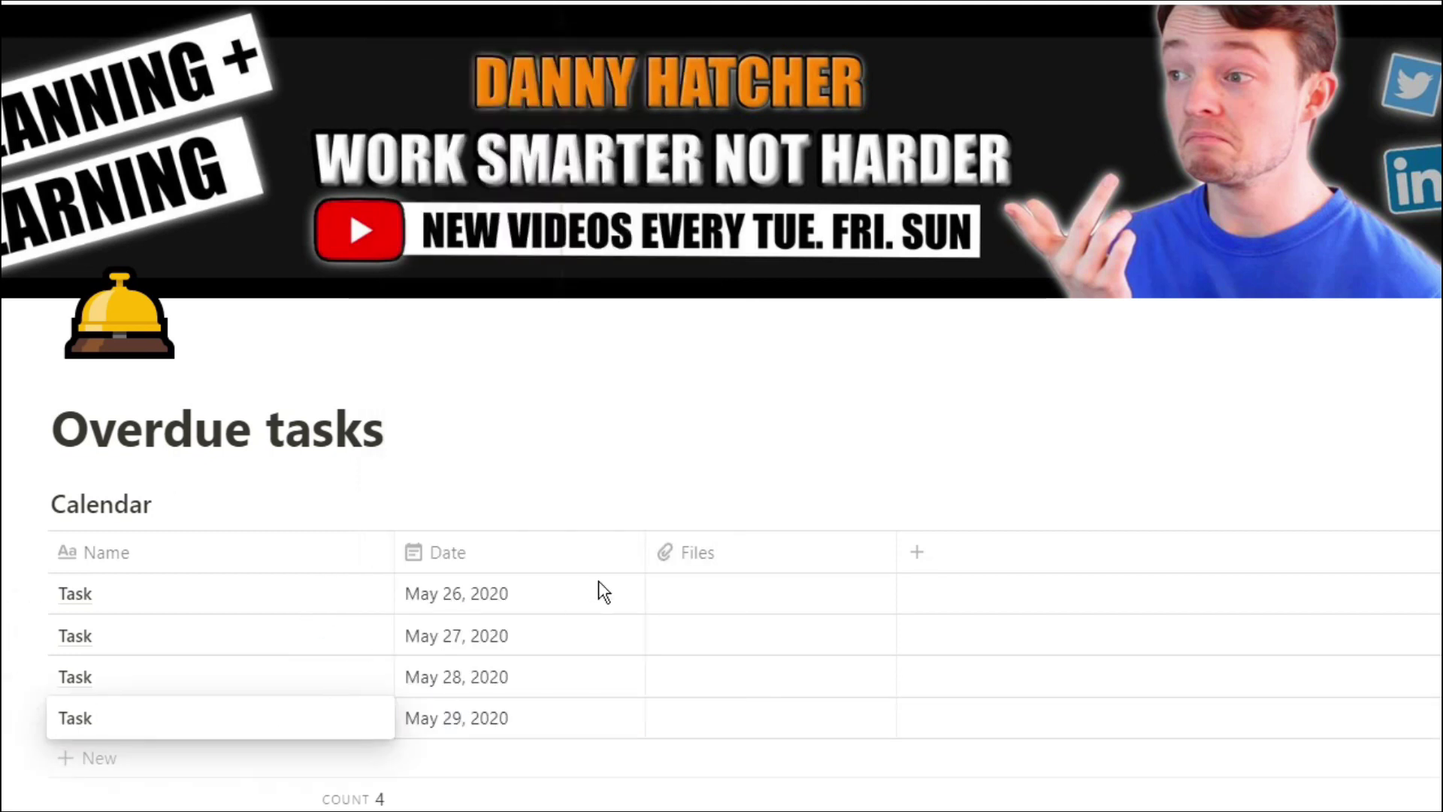
- Convert the Files column to a Formula property named Overdue and narrow it
click(729, 556)
mouse_move(753, 213)
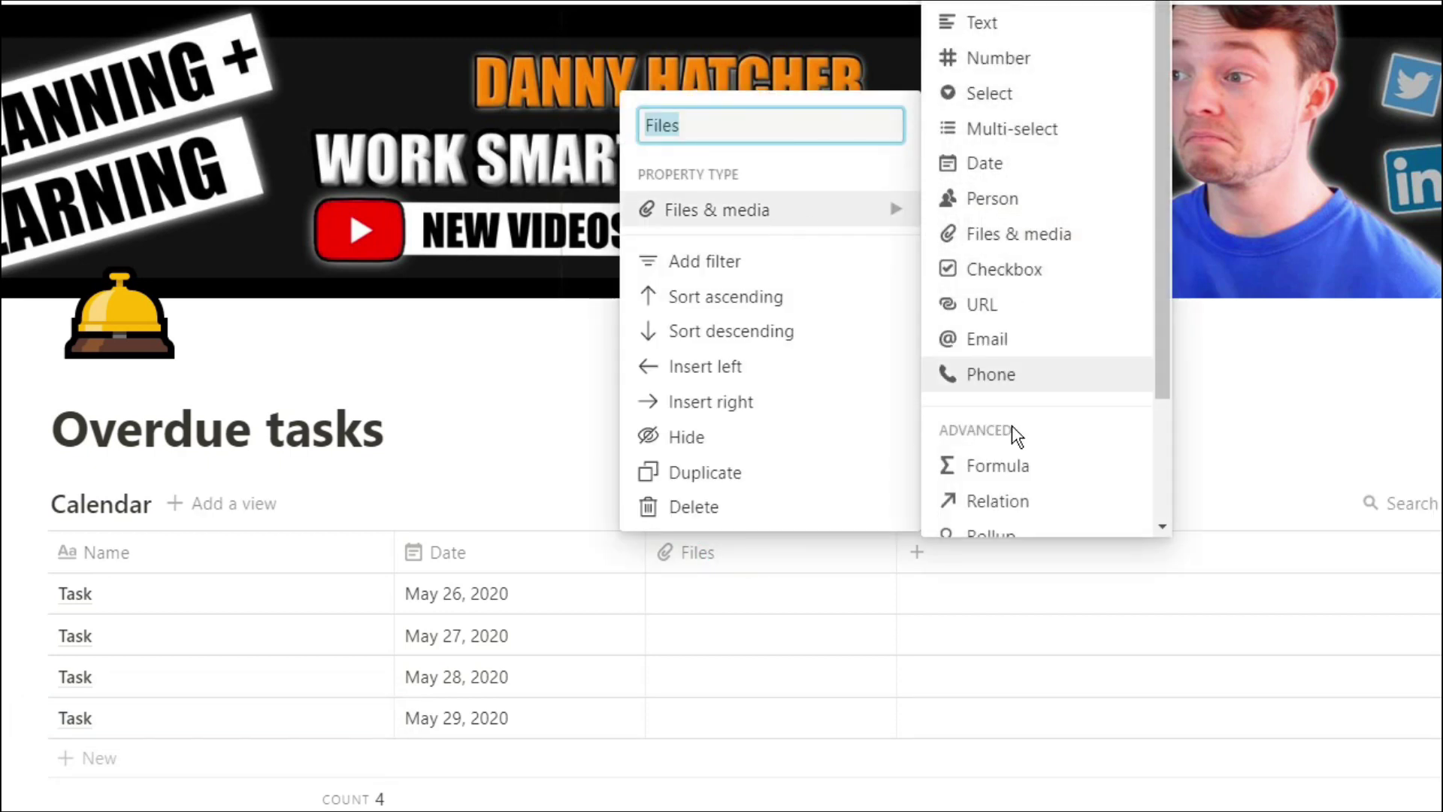
click(1014, 465)
drag(895, 552, 831, 553)
click(774, 558)
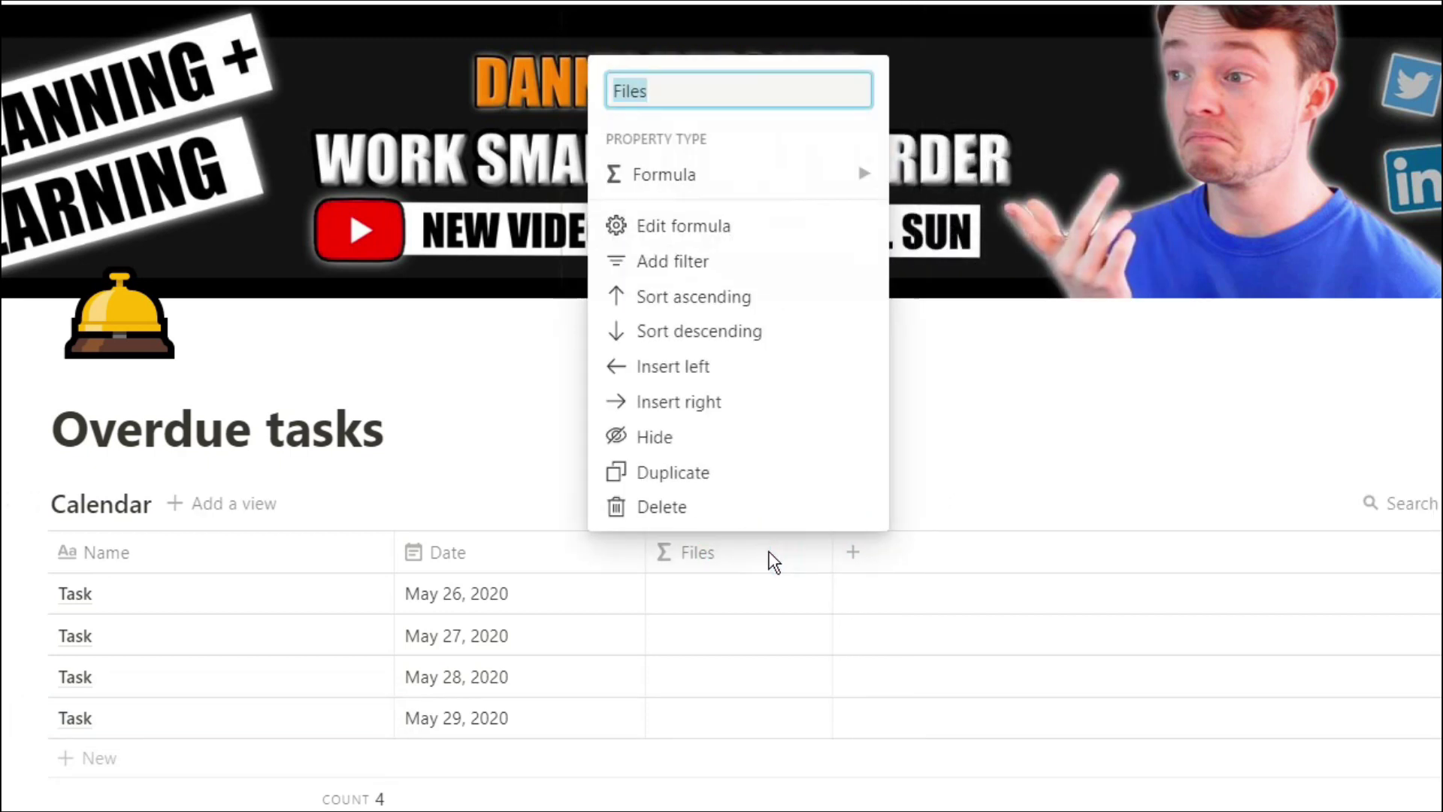
text(Overdue)
key(Return)
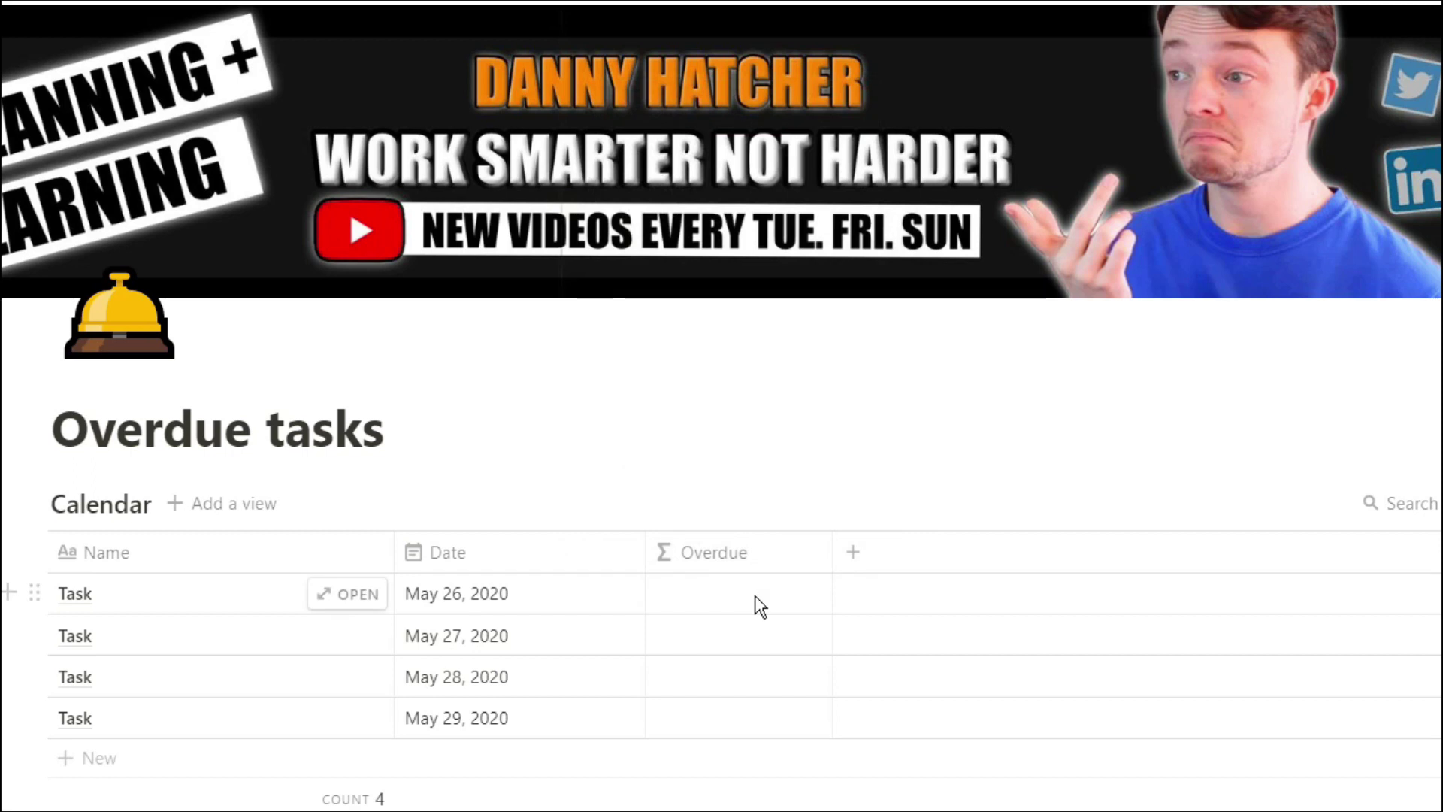
- Give Overdue the formula dateBetween(now(), prop("Date"), "days") and apply it
click(724, 604)
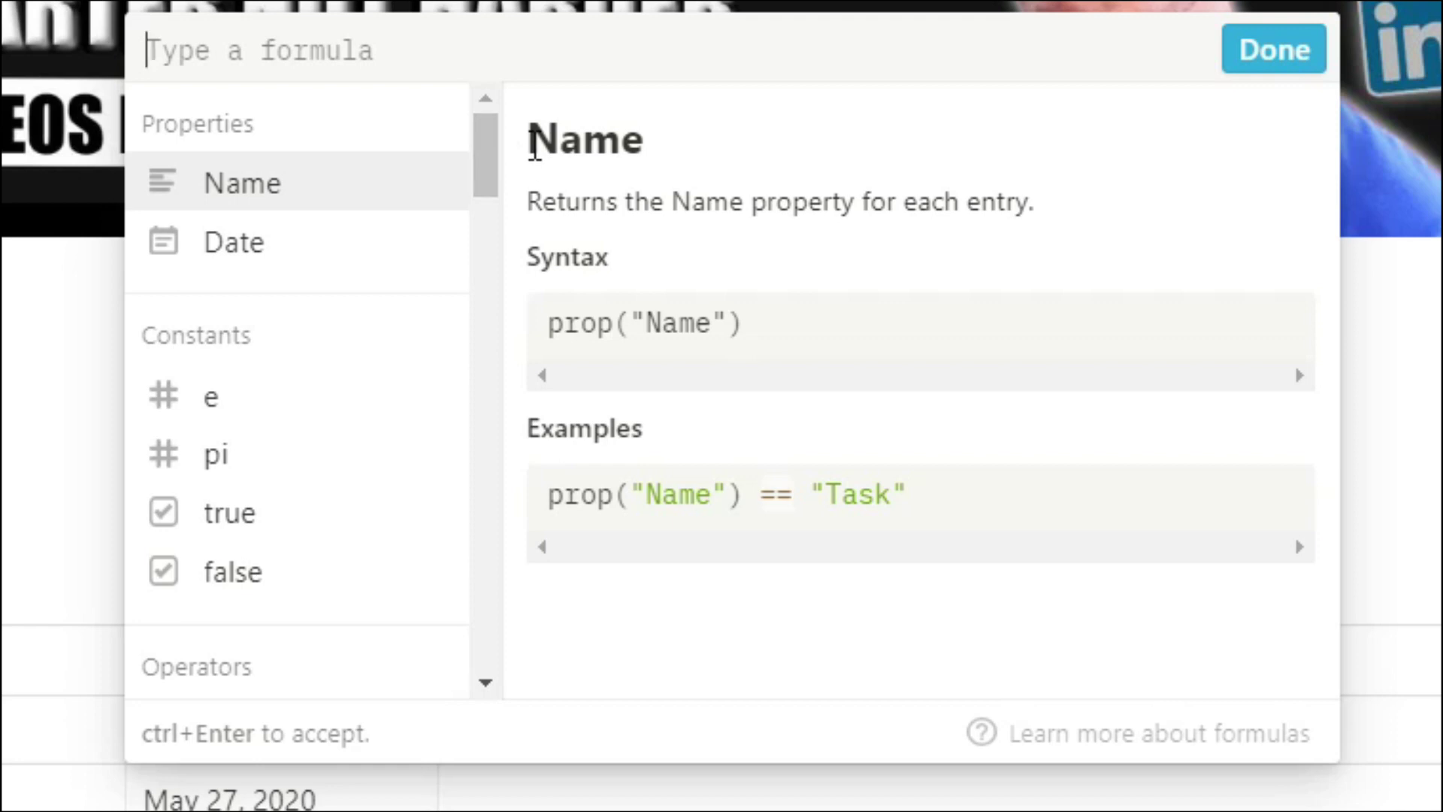
text(date)
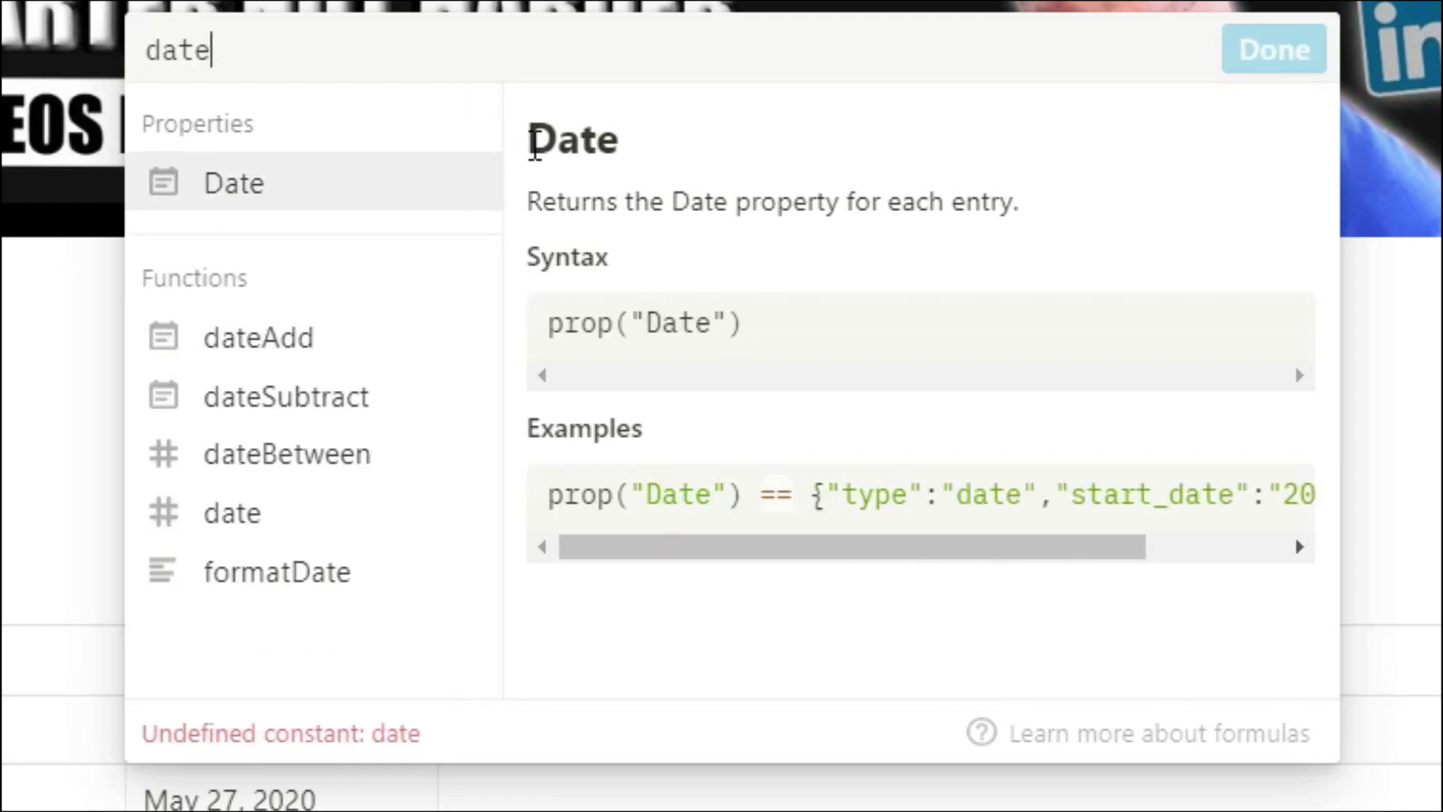
text(Between(no)
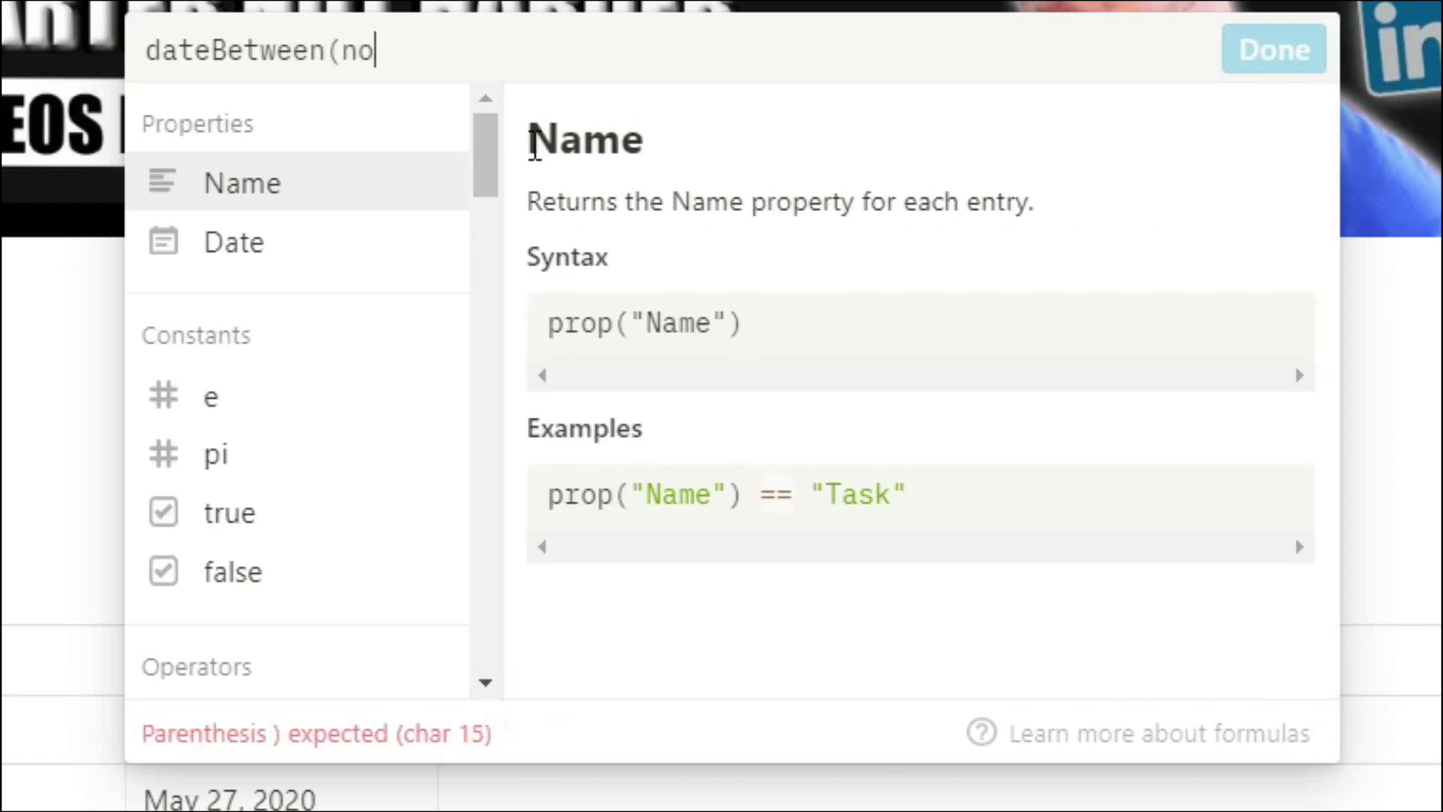
text(w(),)
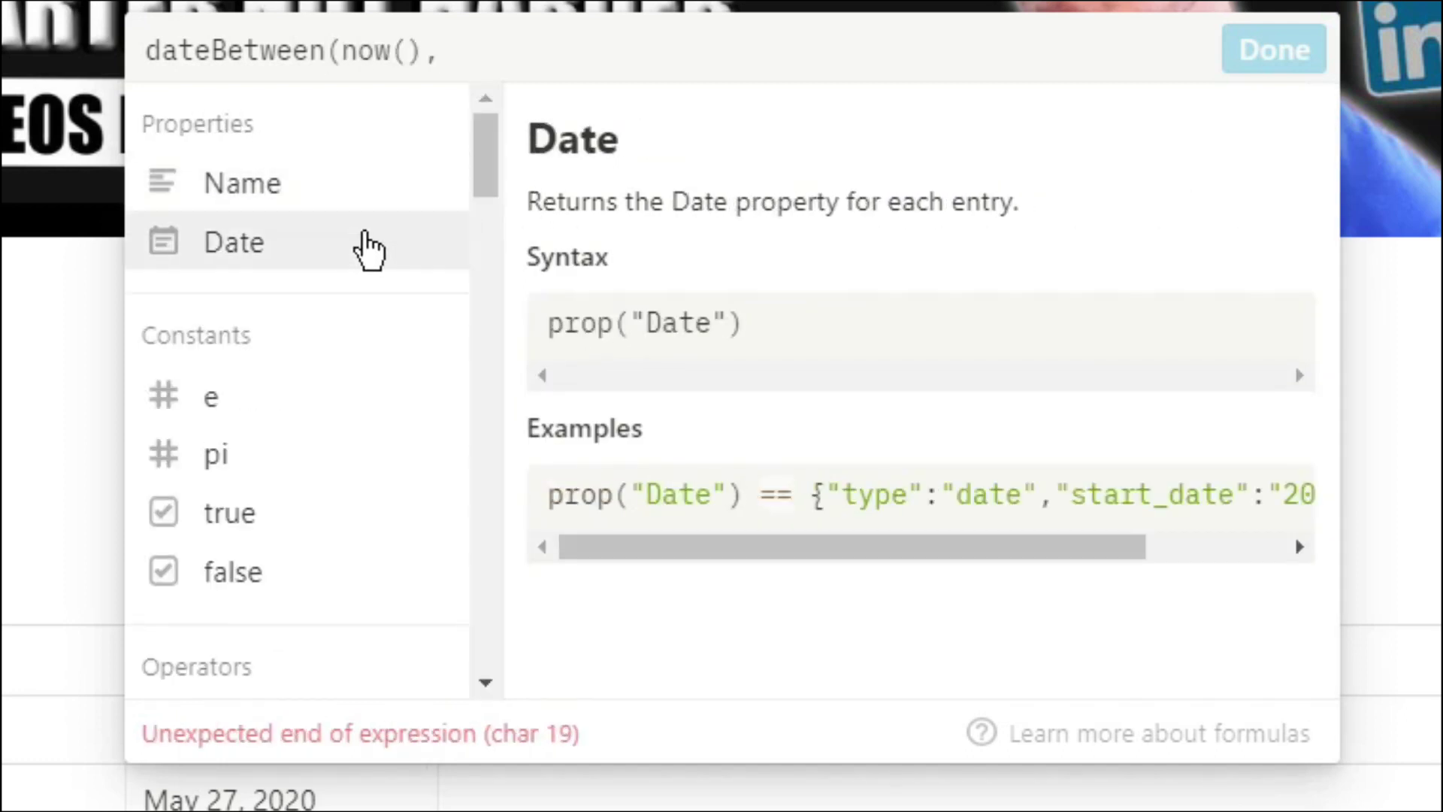
click(352, 239)
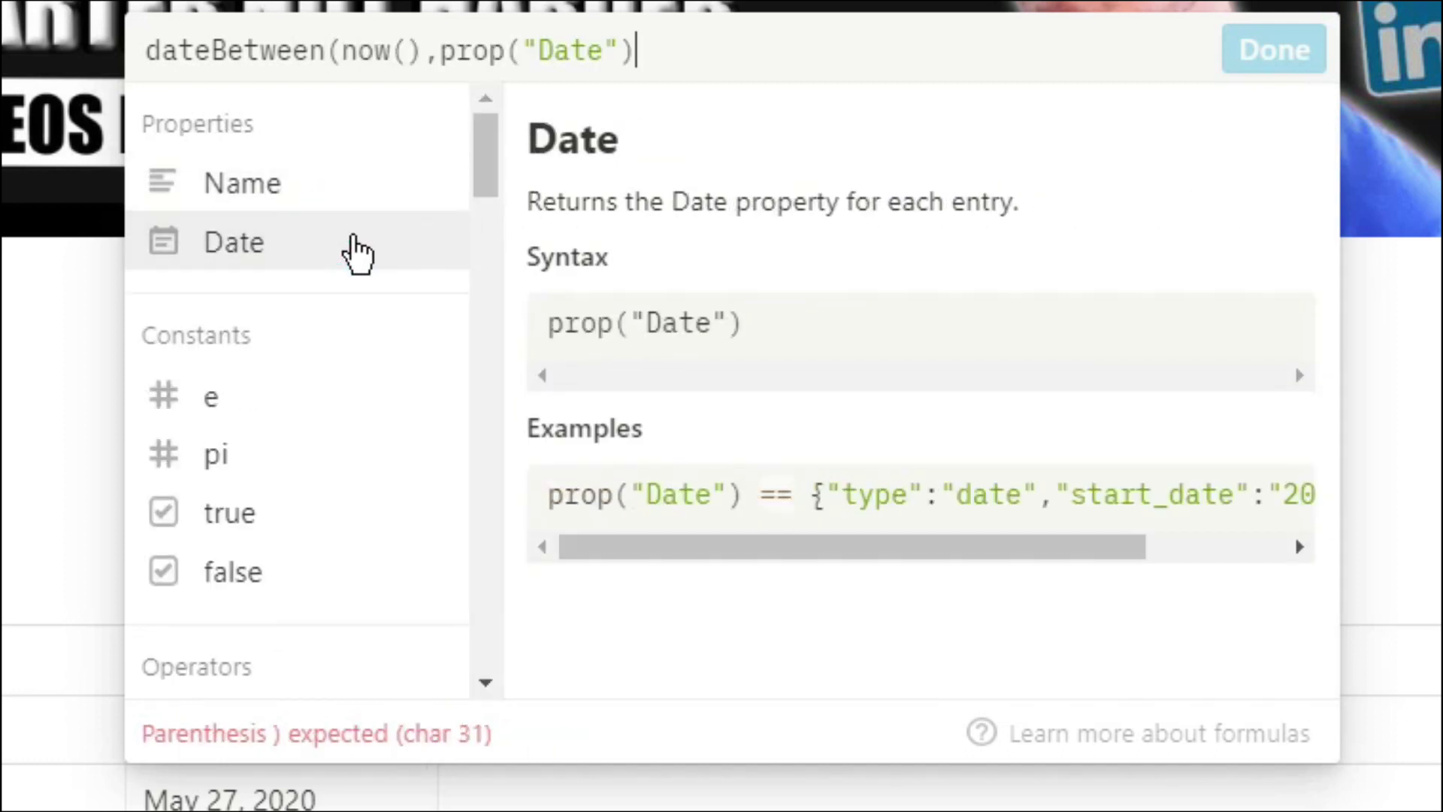
text(,"days"))
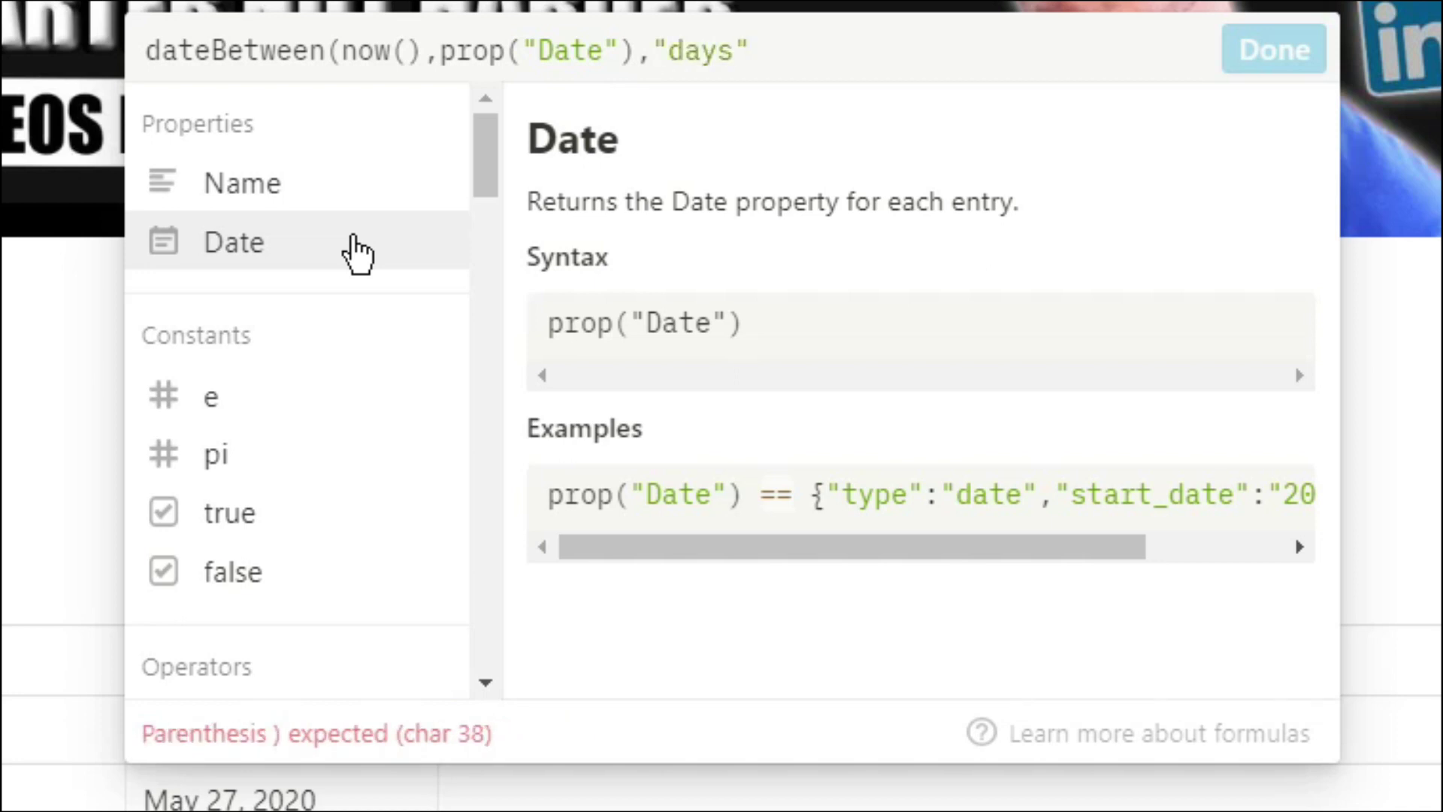
click(1299, 53)
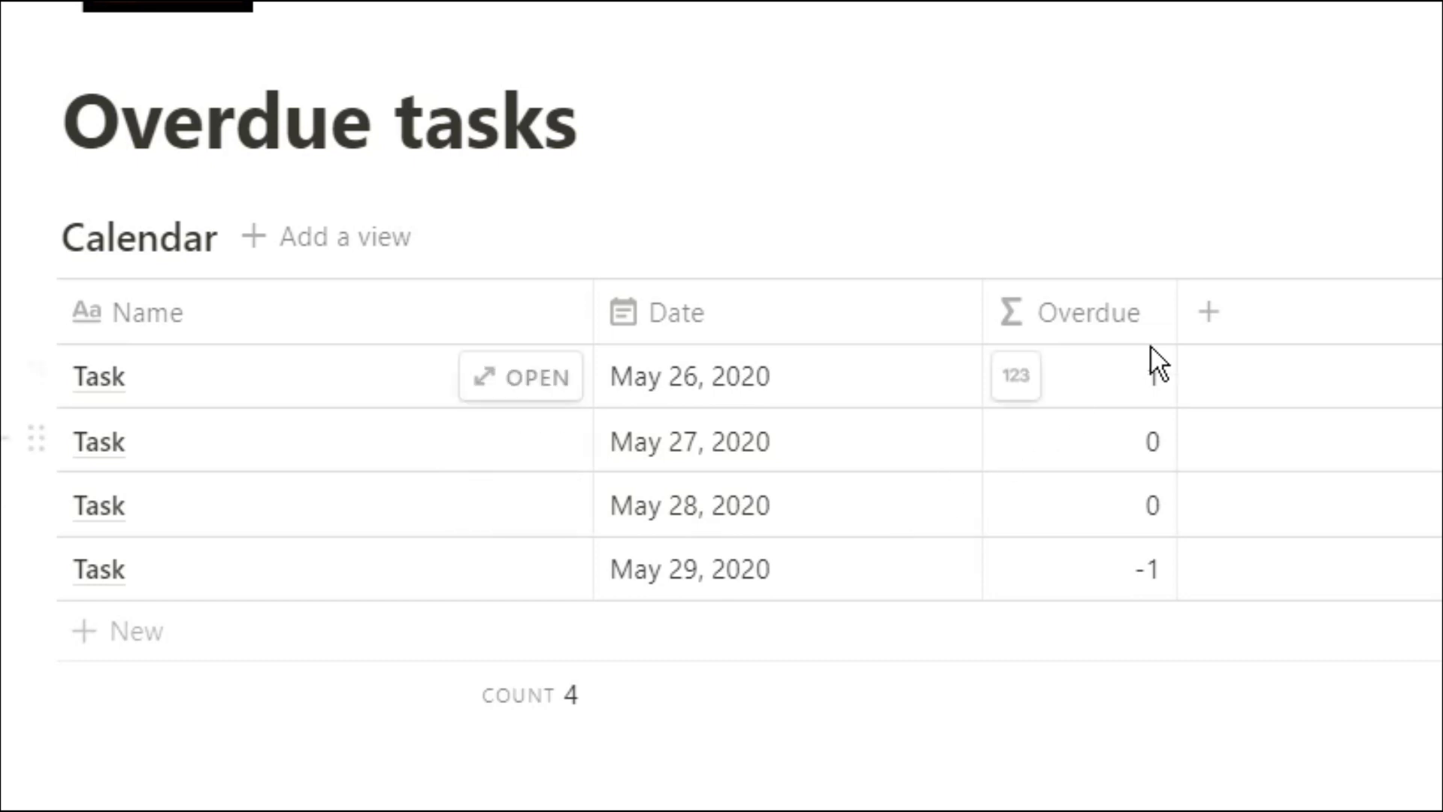
- Add a new Formula column named Show
click(1209, 312)
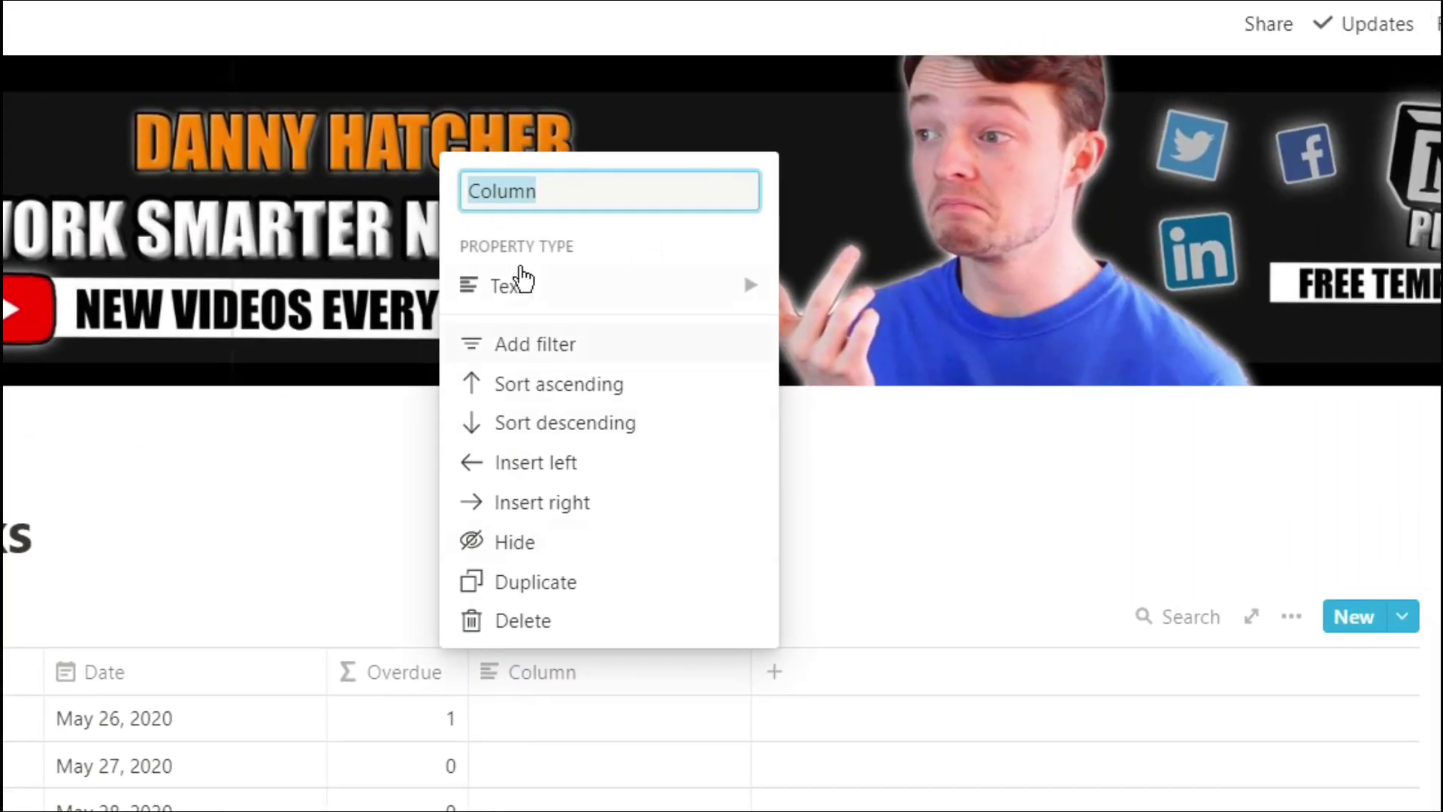
mouse_move(657, 193)
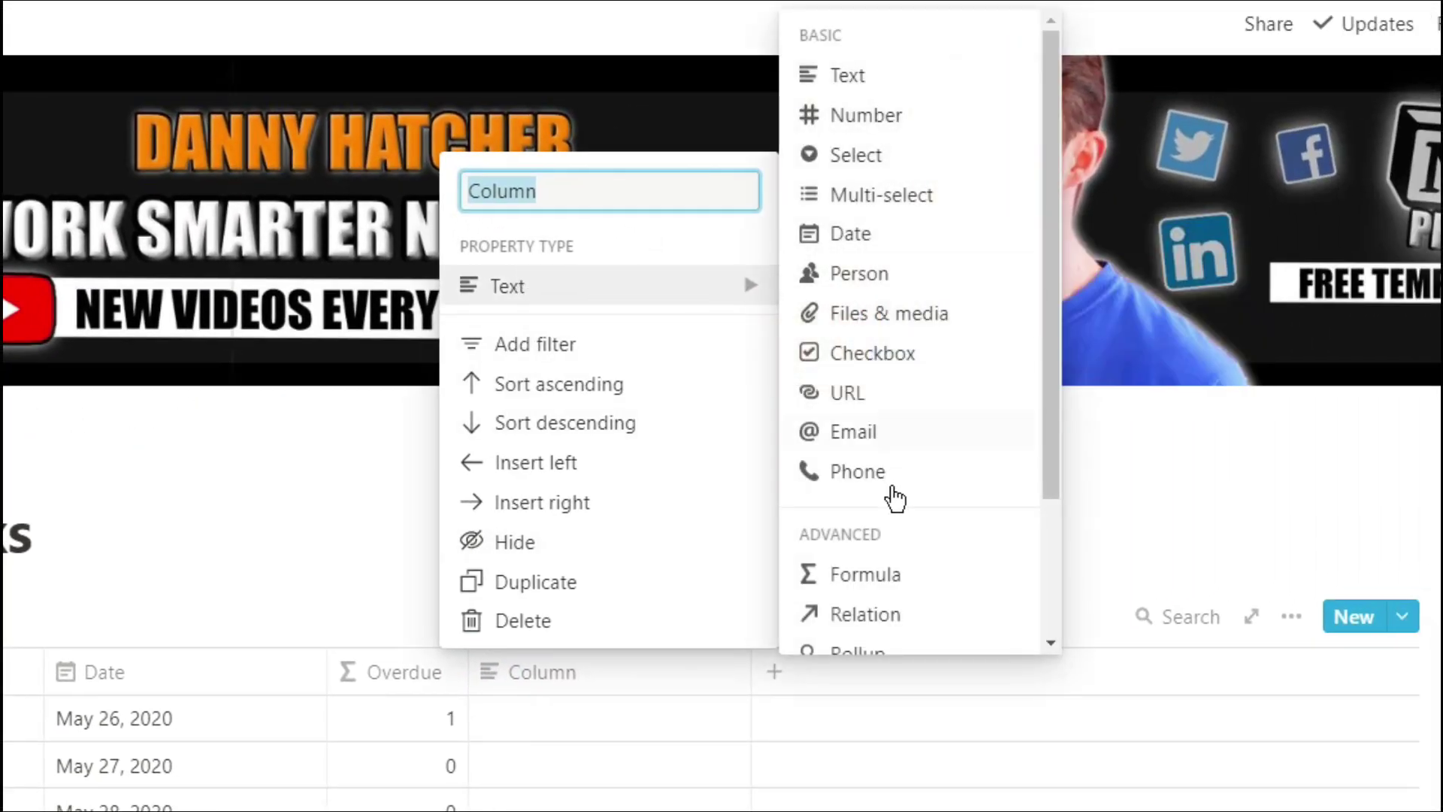
click(894, 573)
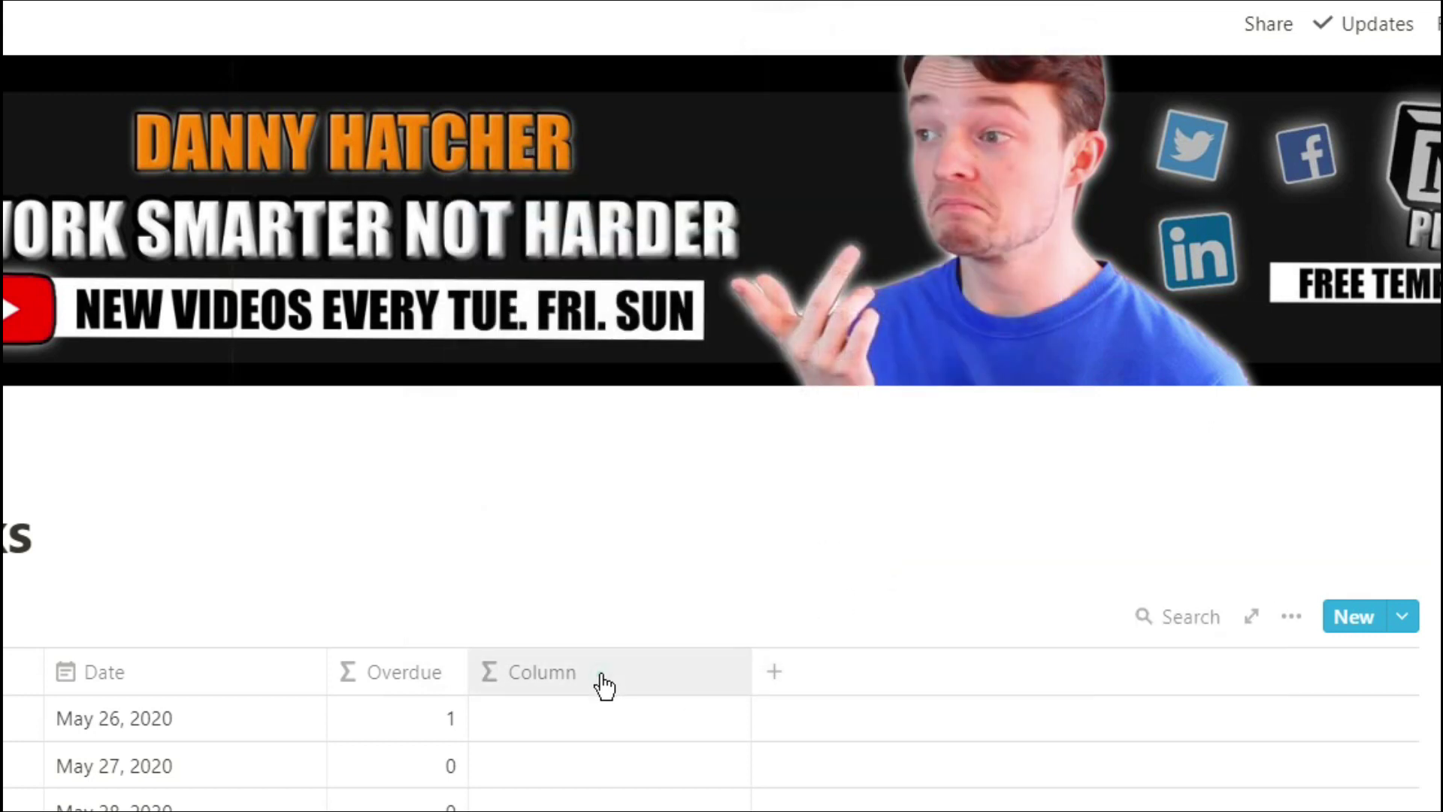
click(603, 684)
text(Show)
key(Return)
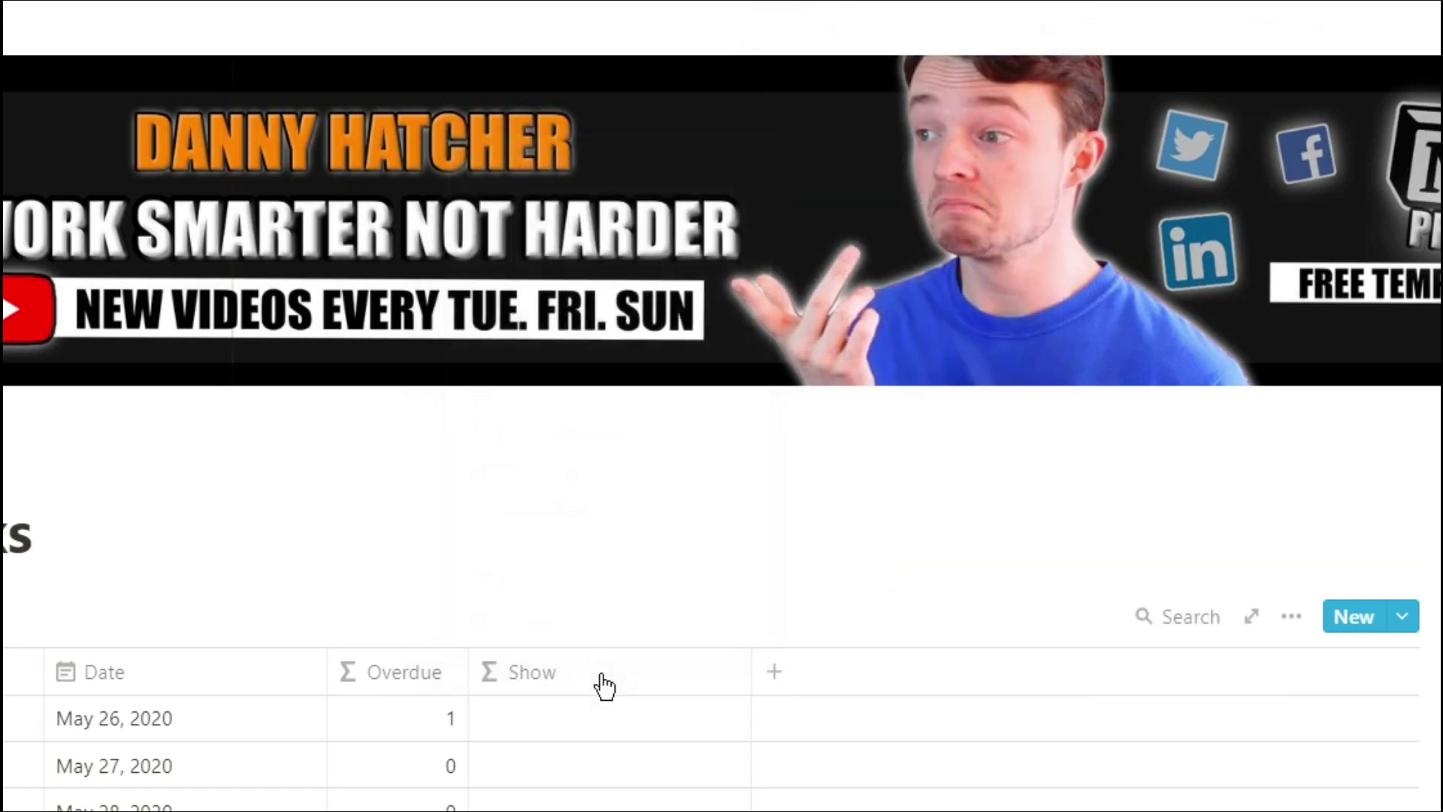
- Write the Show formula: OVERDUE if Overdue > 0, GOT TIME if < 0, otherwise DUE
click(601, 719)
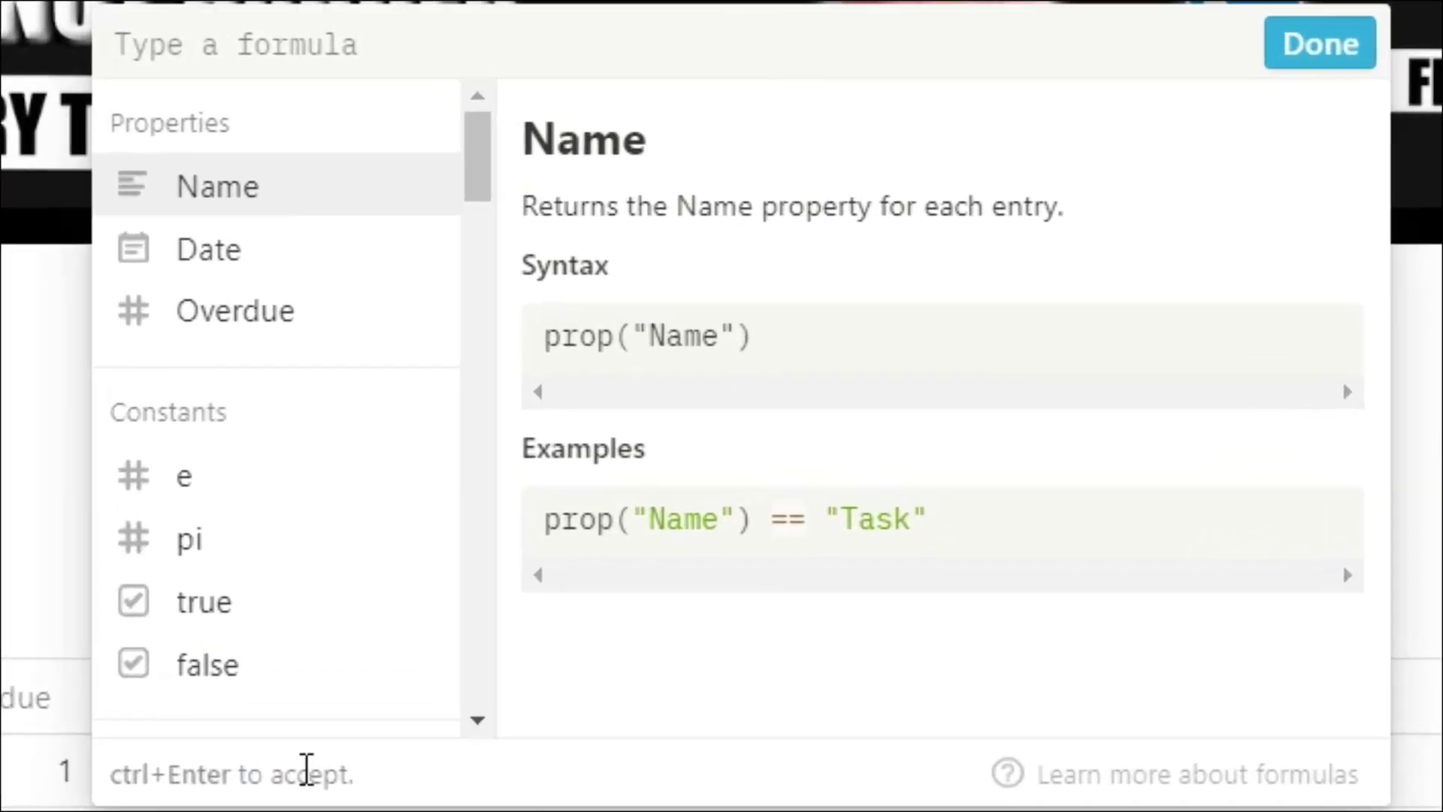
click(257, 319)
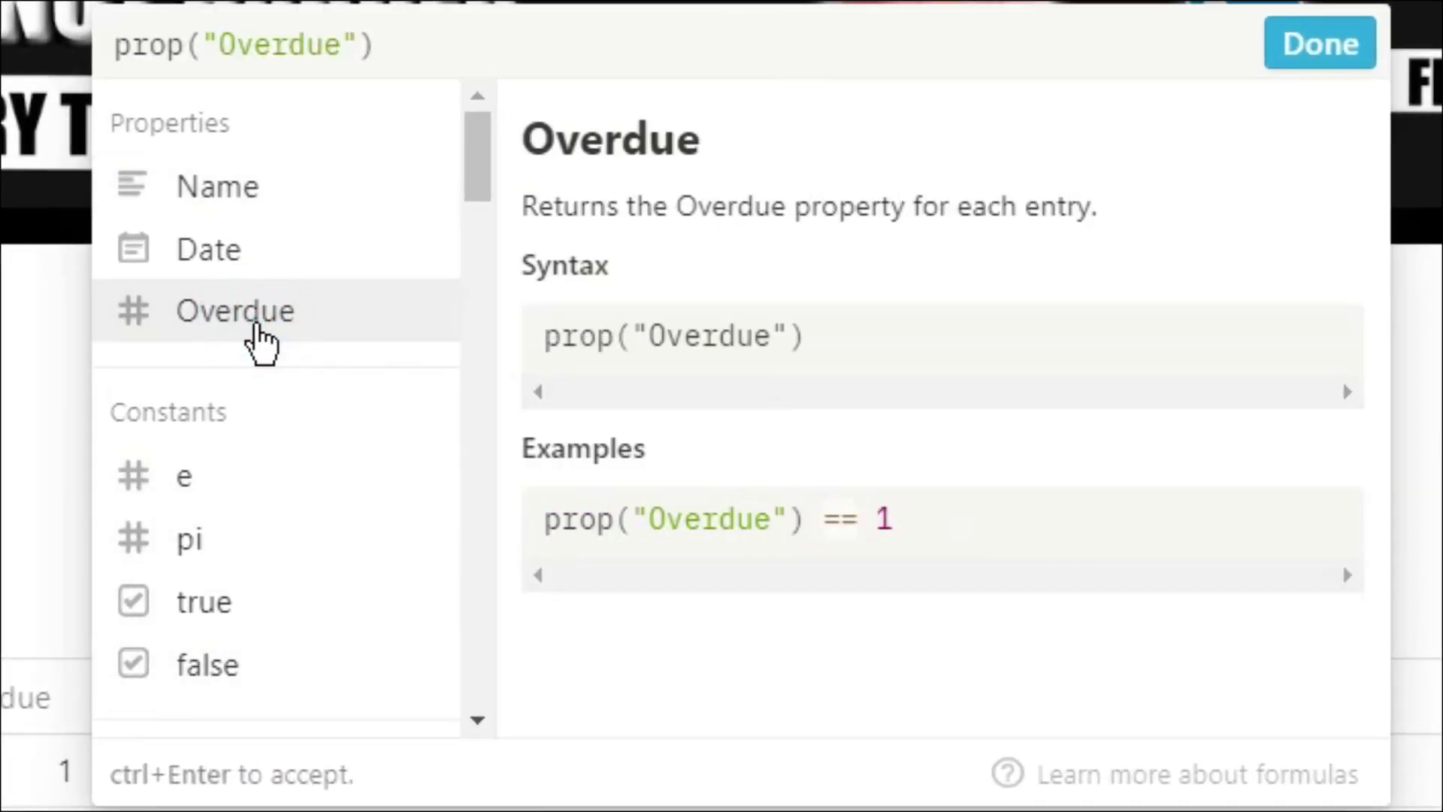
text(>0?)
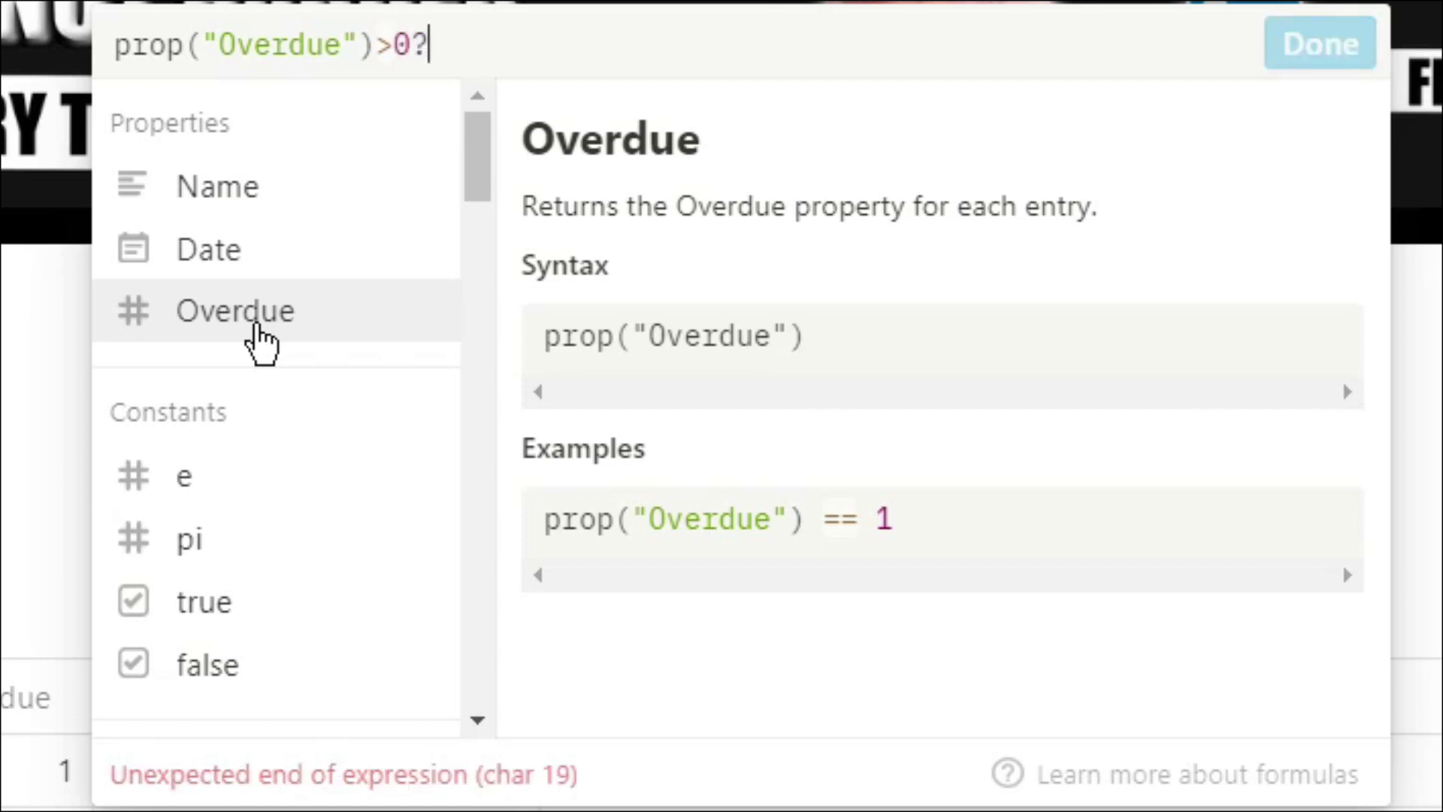
text(")
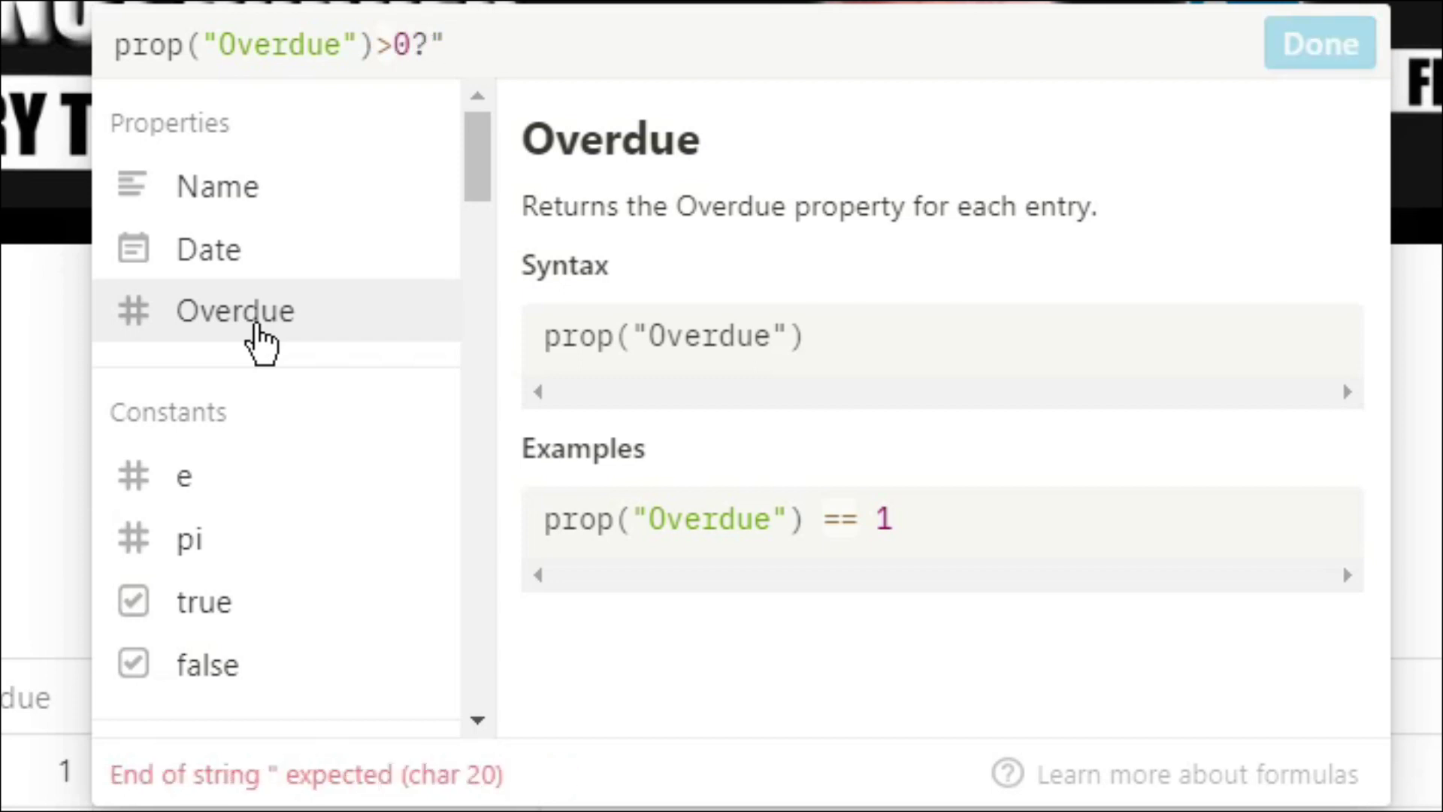
text(OVERDUE":)
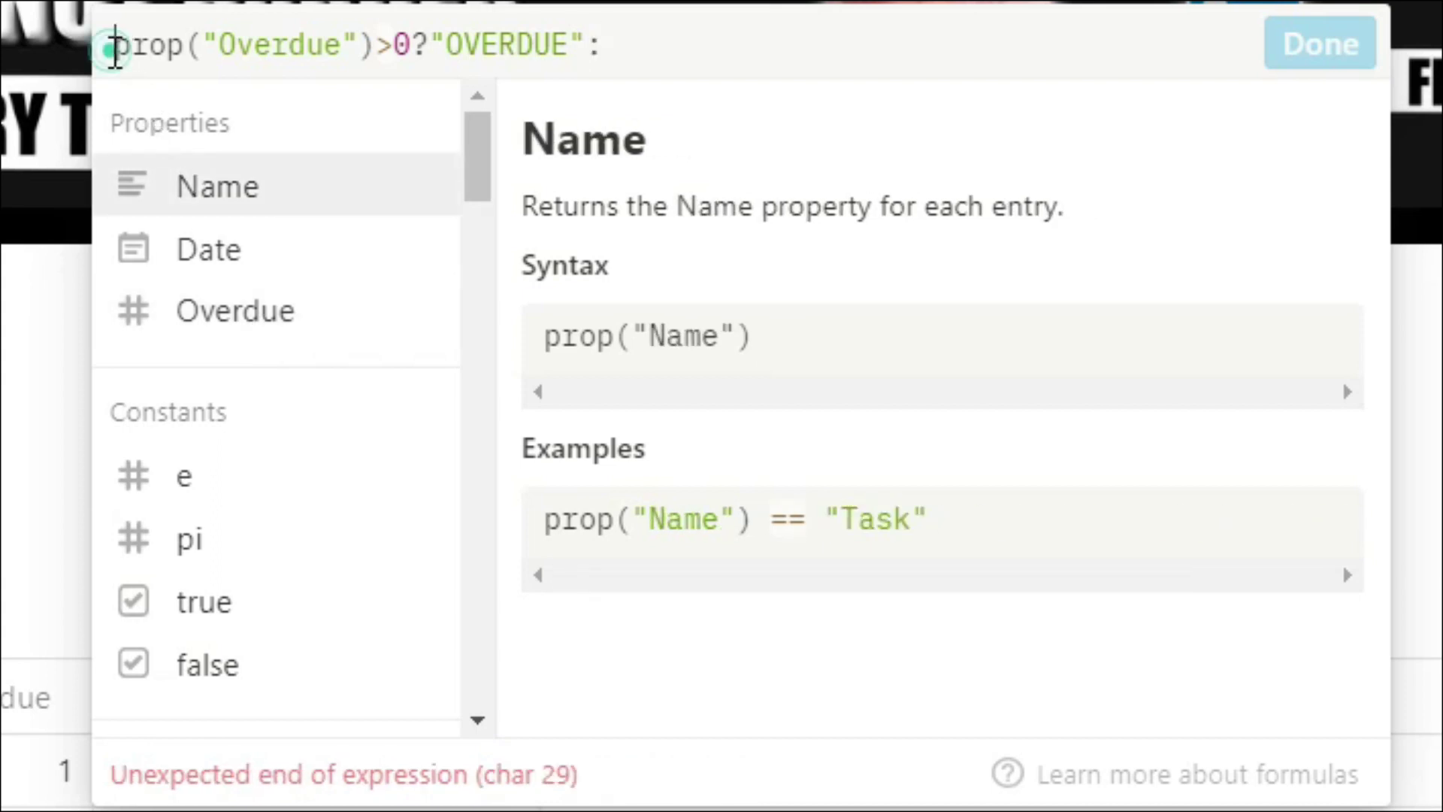
drag(114, 45, 430, 57)
key(ctrl+c)
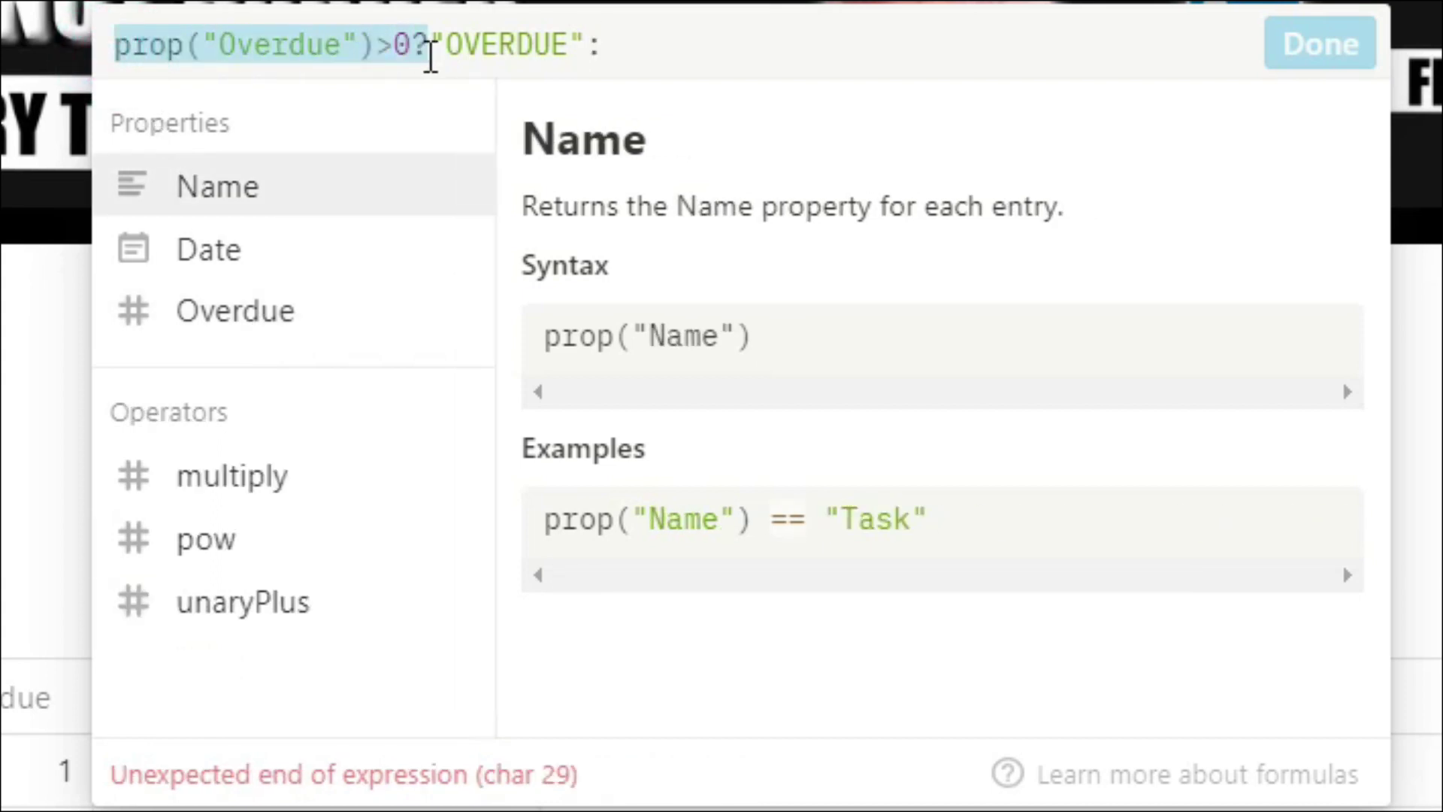
click(641, 46)
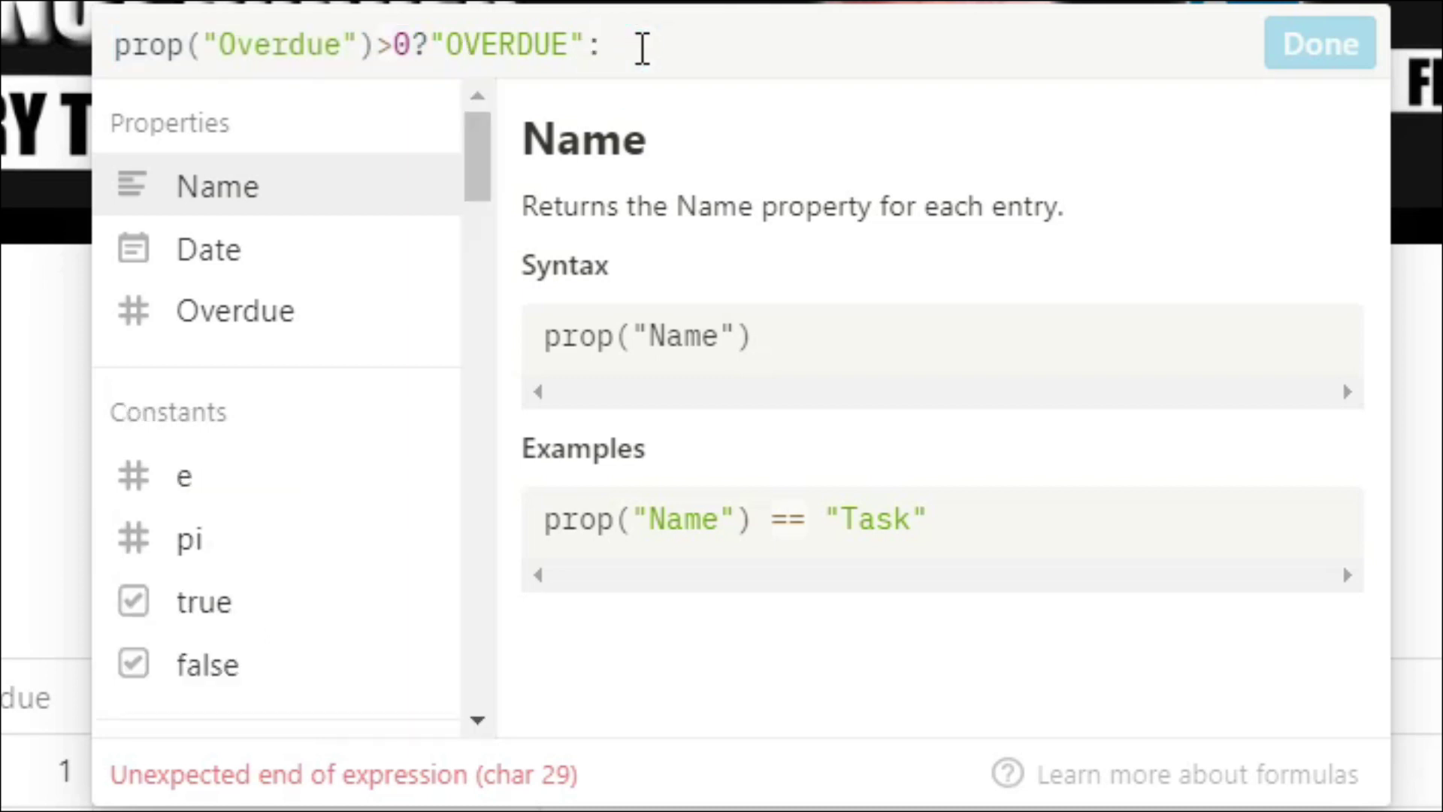
key(ctrl+v)
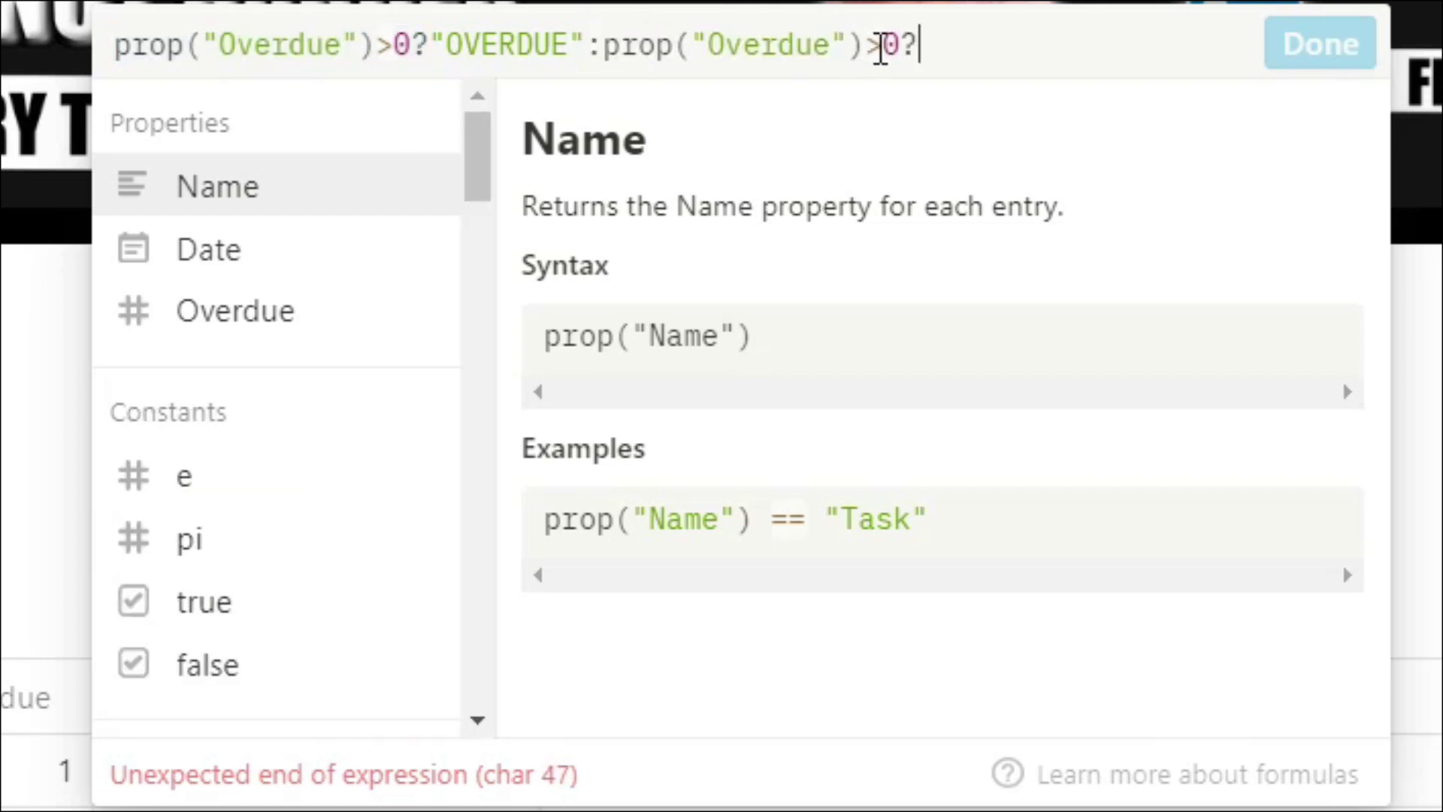
click(881, 51)
key(BackSpace)
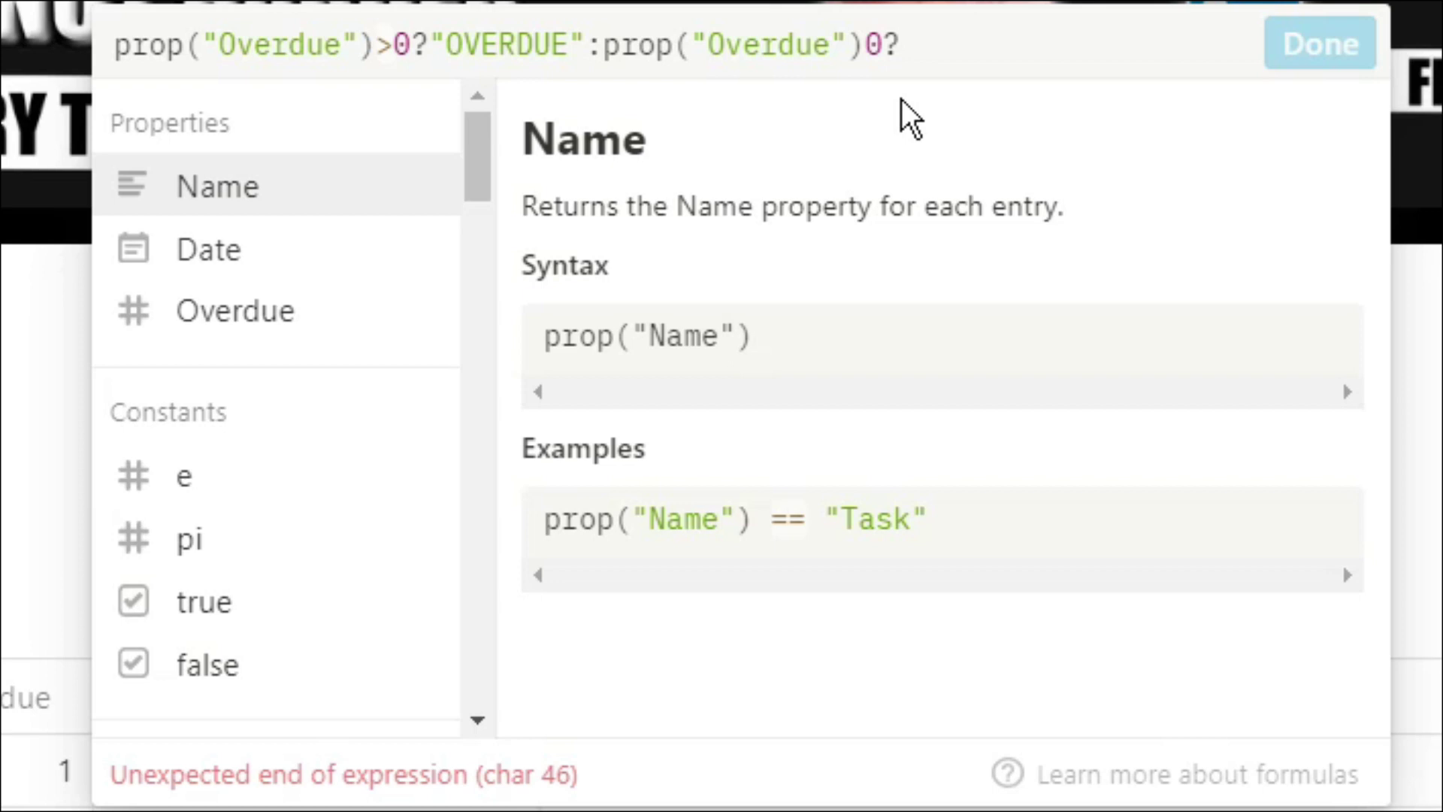
text(<)
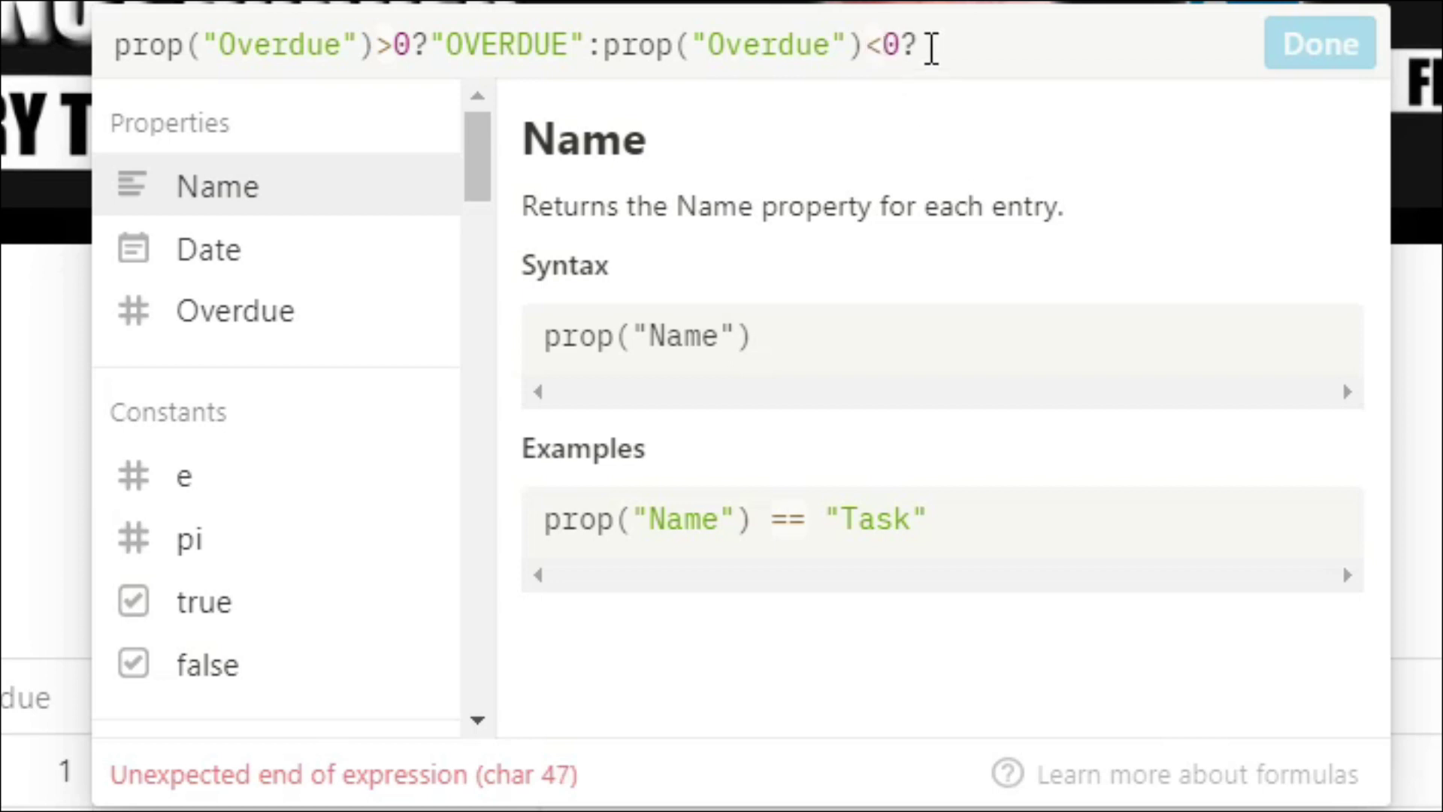
click(934, 47)
text("GOT)
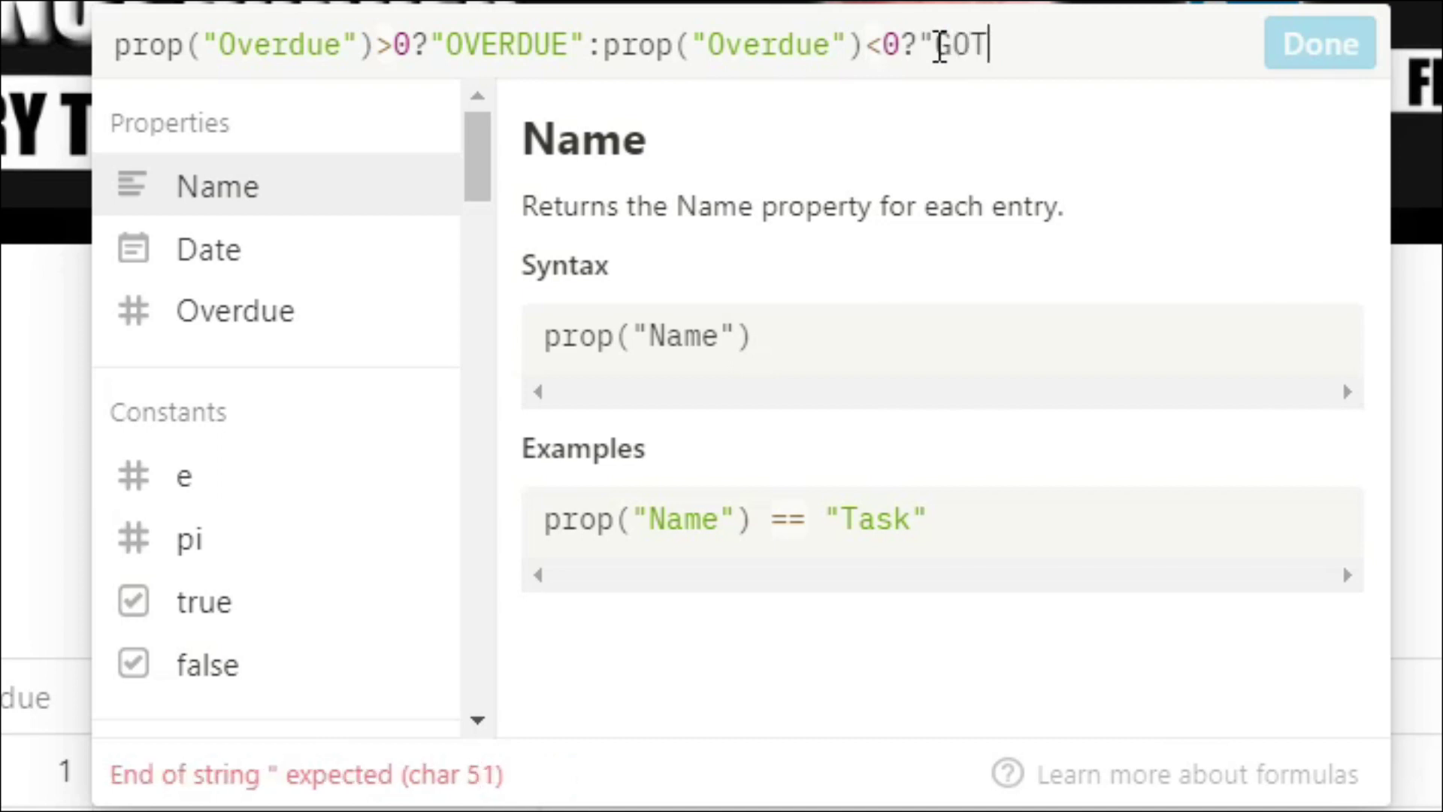
text( TIME")
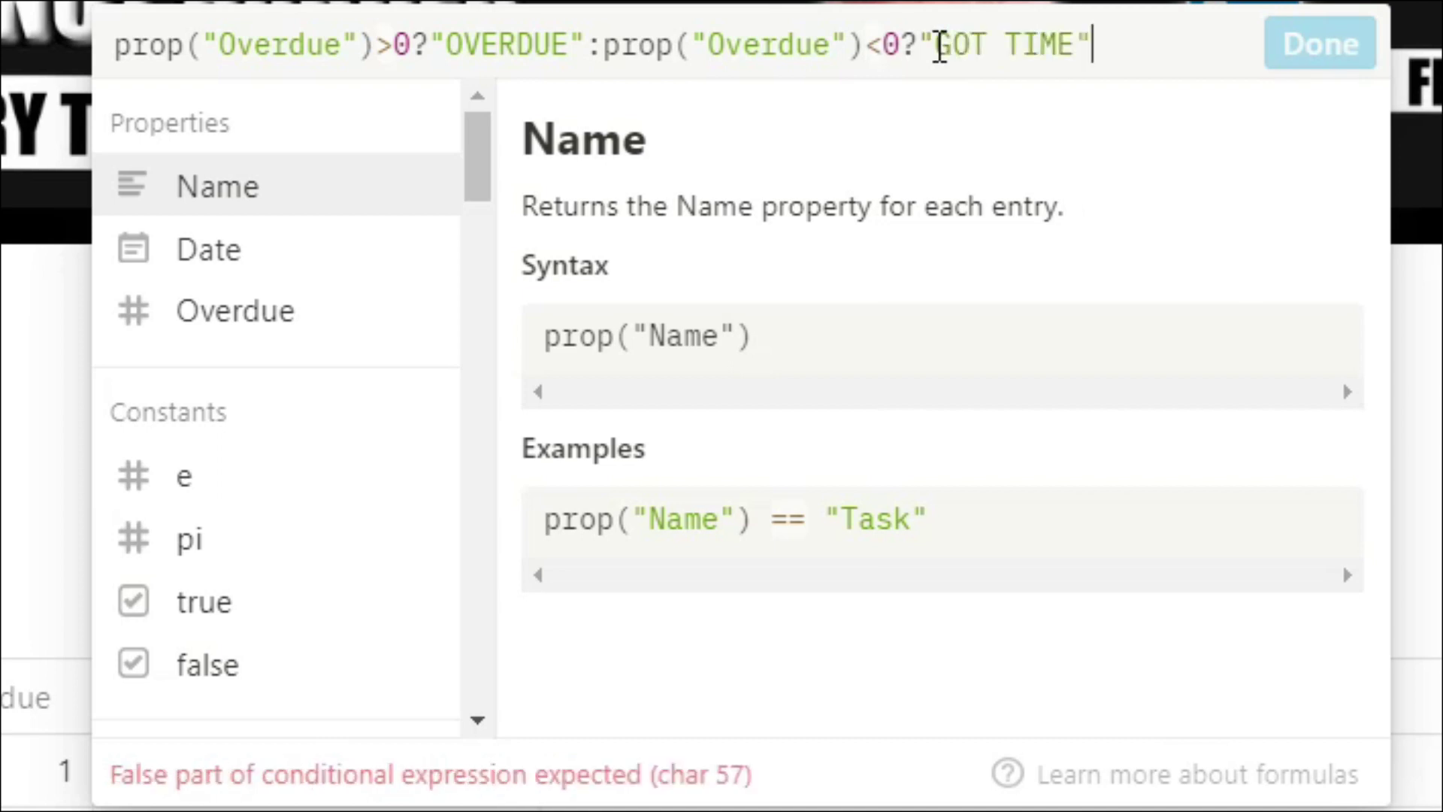
text(:")
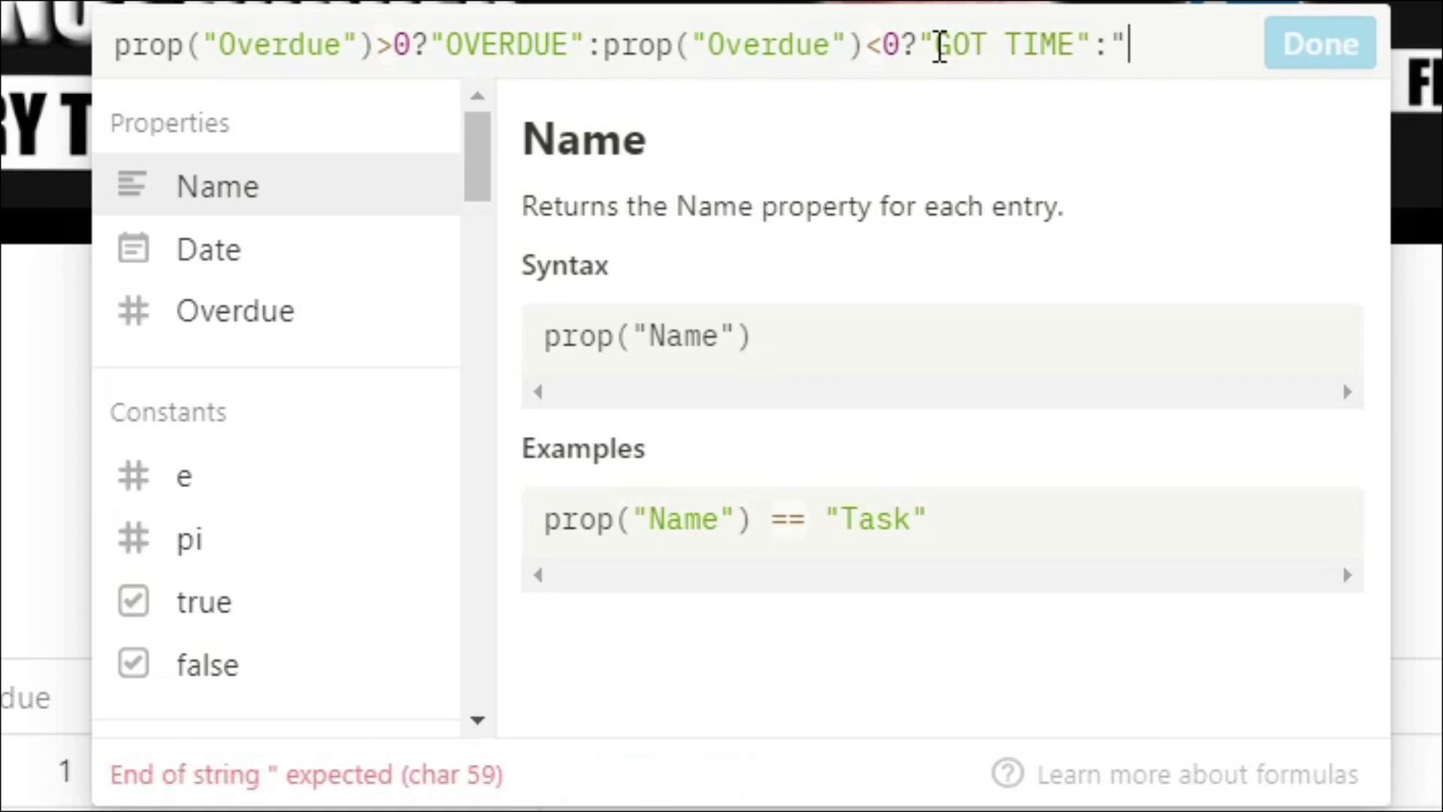
text(DUE")
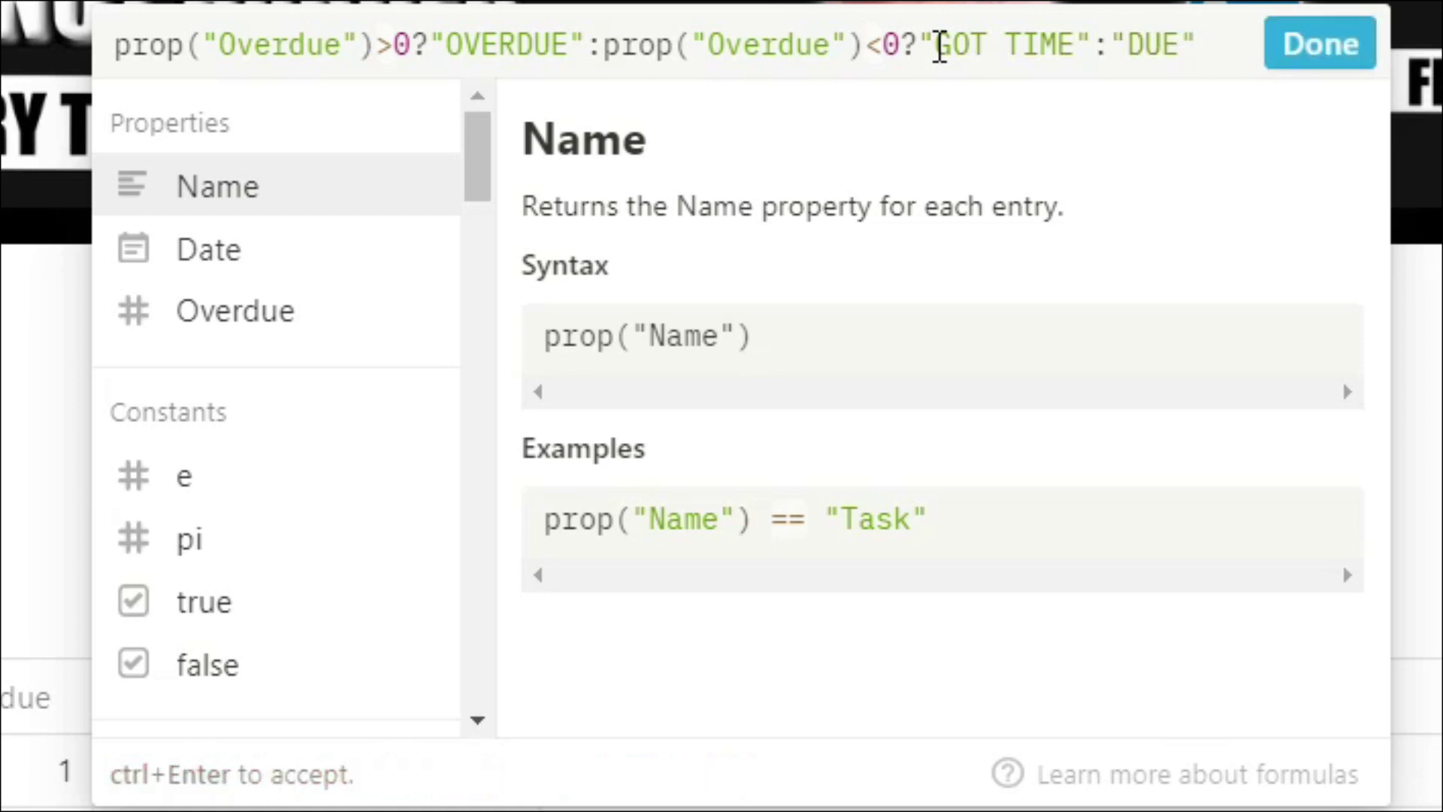
- Apply the Show formula, narrow its column, and give the May 27–28 dates a 12:00 AM time
click(1296, 51)
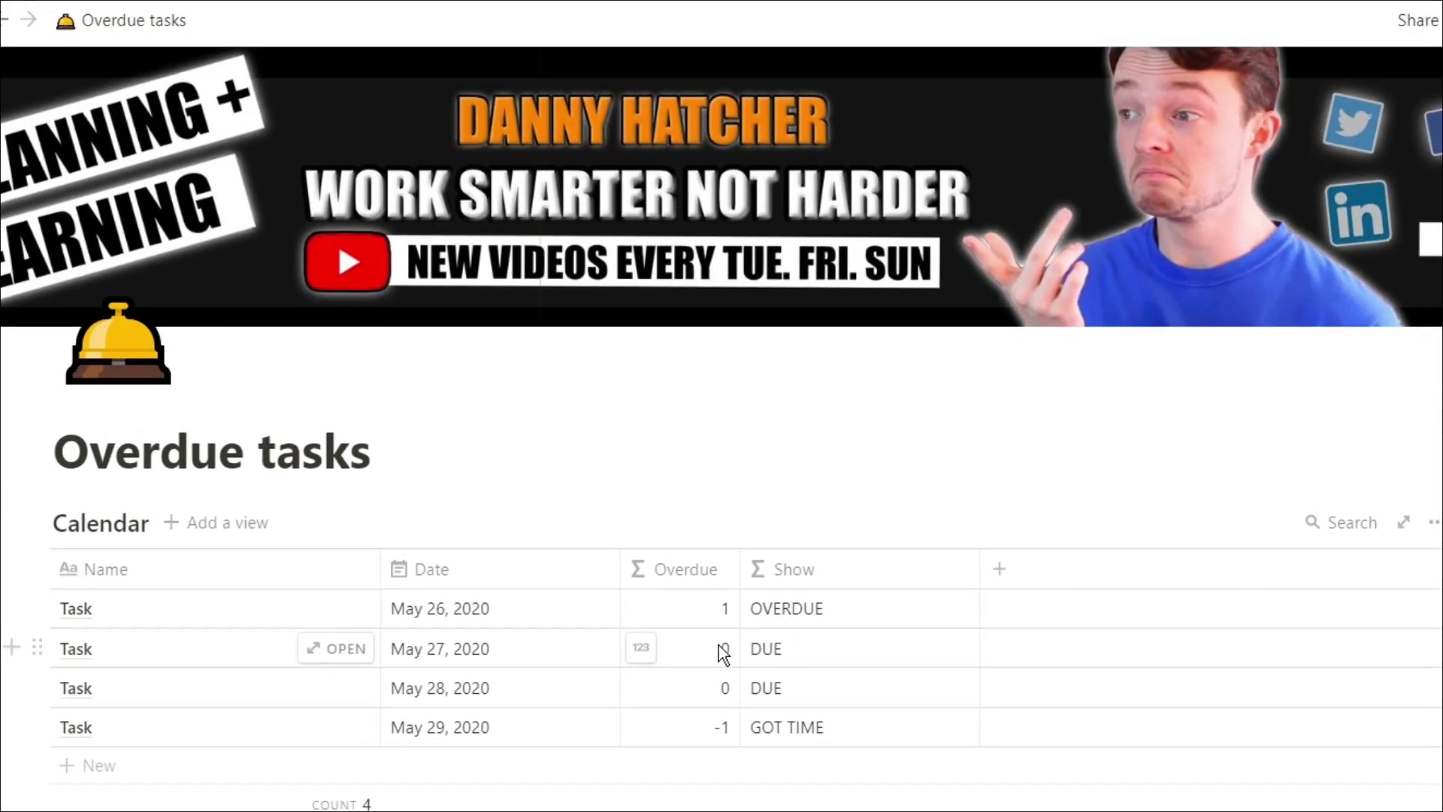
drag(979, 569, 859, 567)
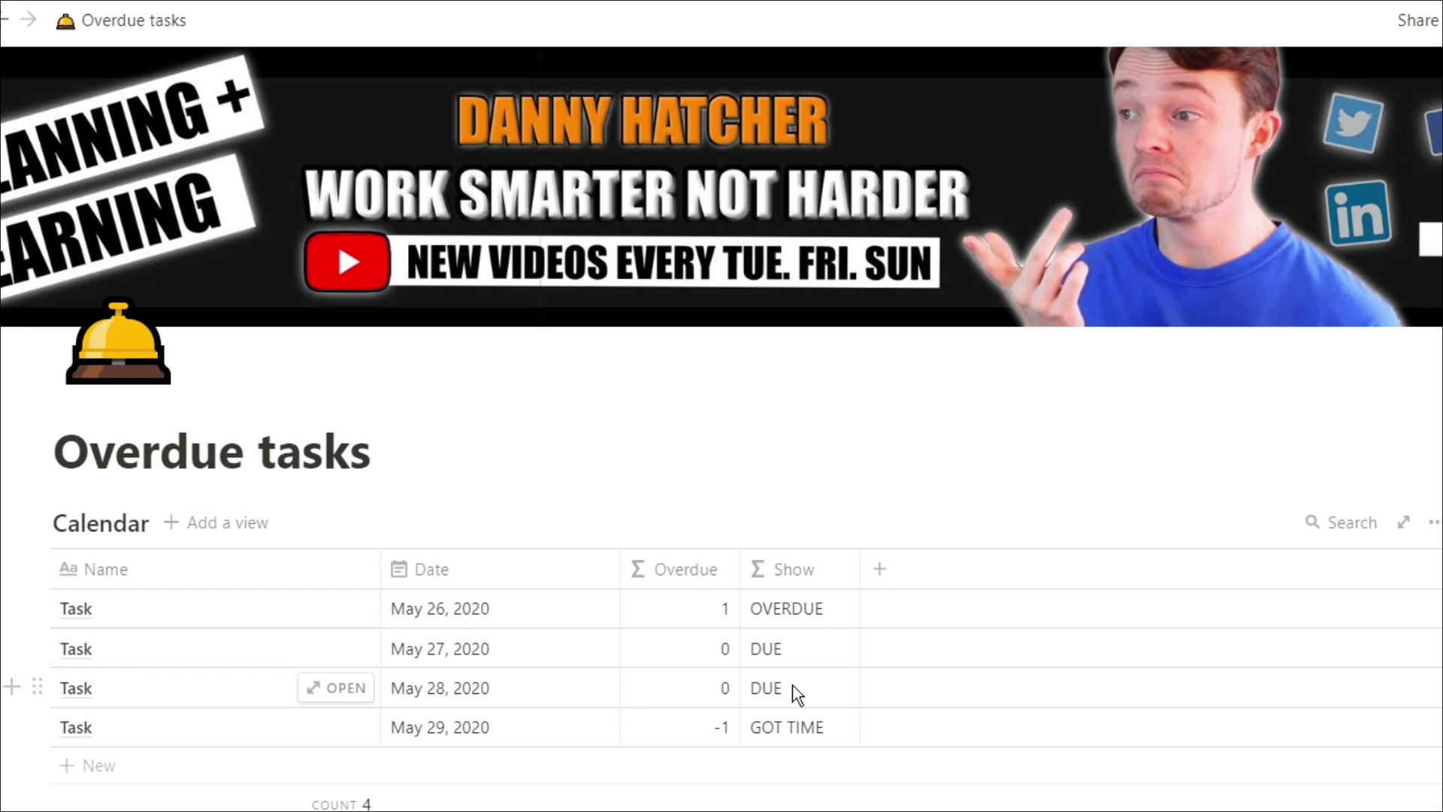
click(570, 656)
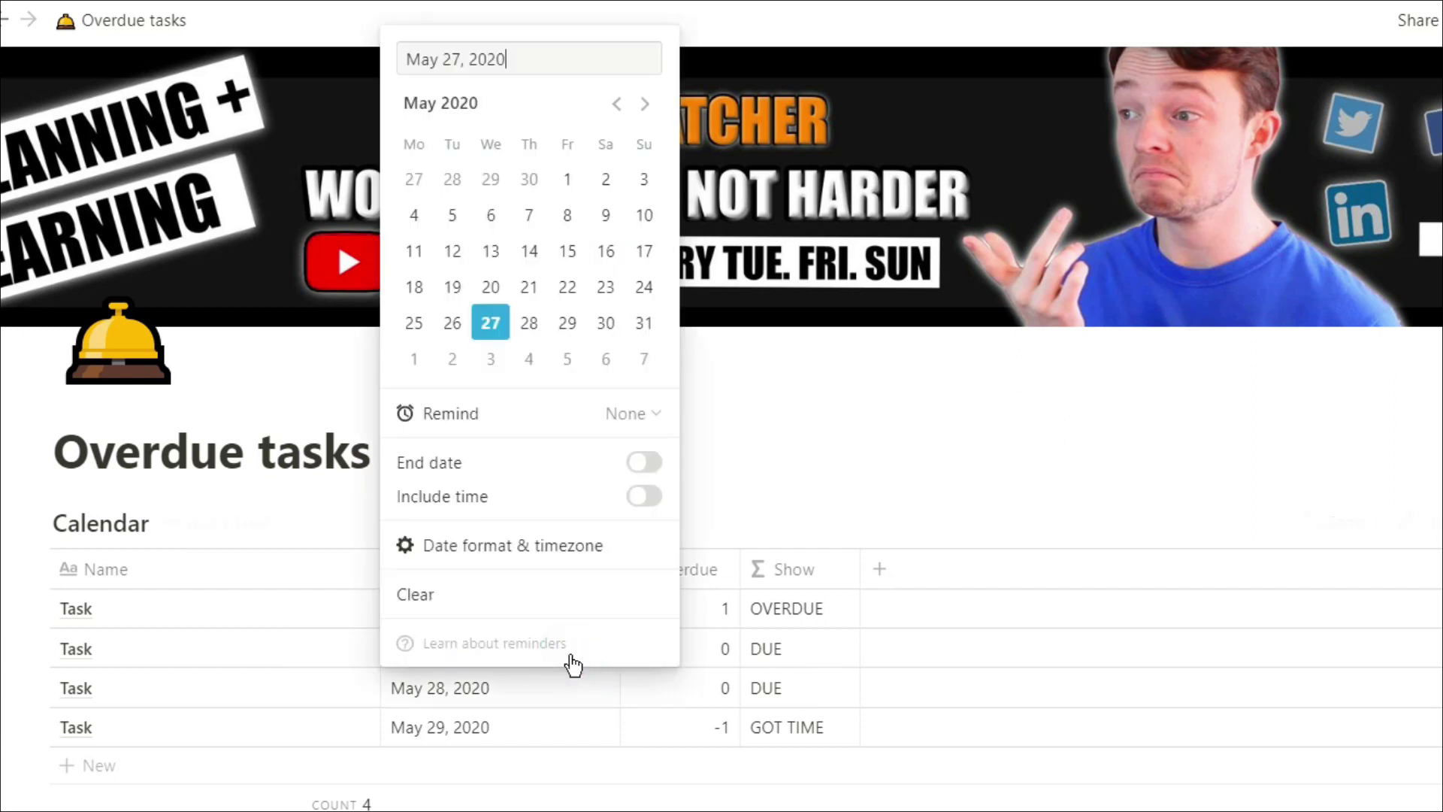
click(644, 497)
click(597, 688)
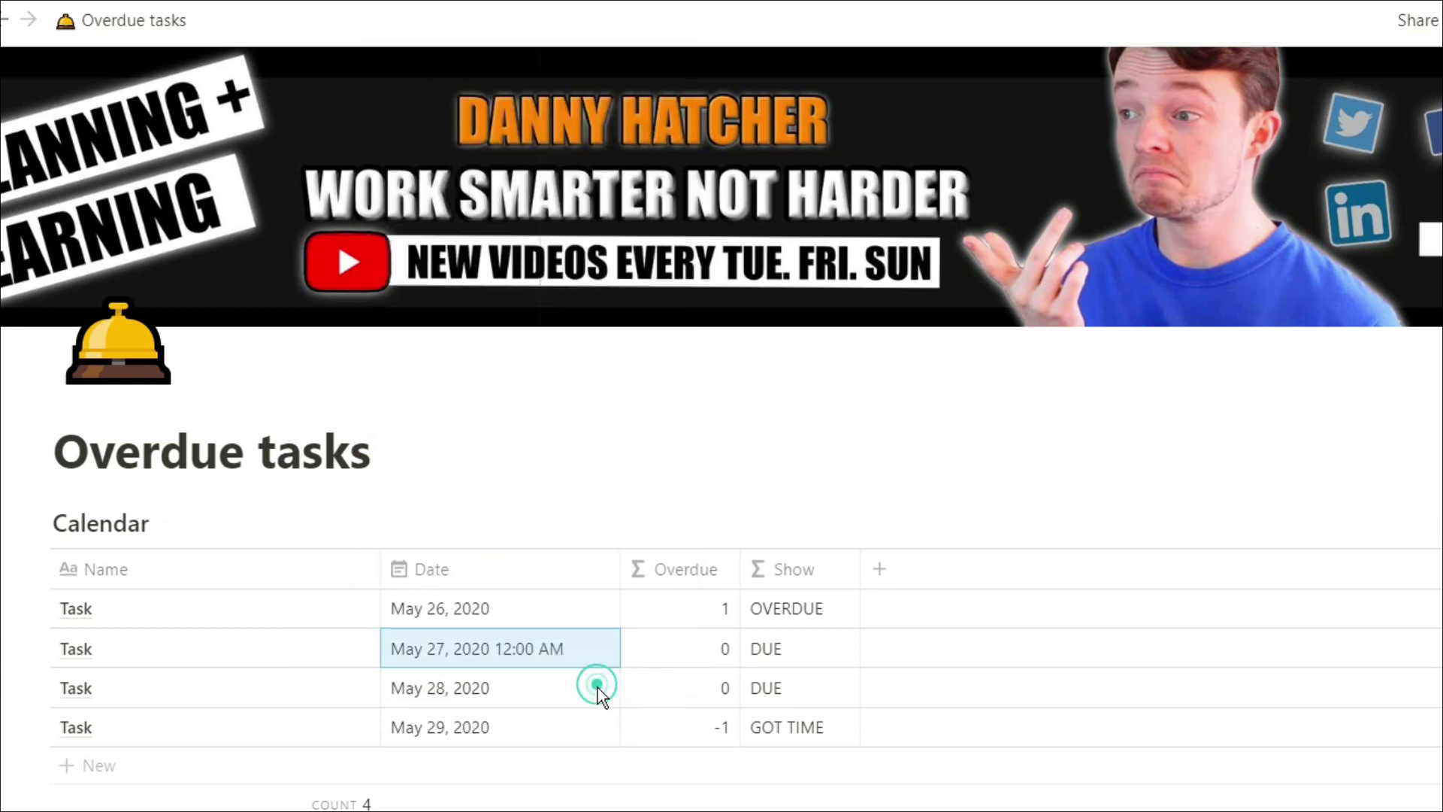
click(583, 695)
click(635, 539)
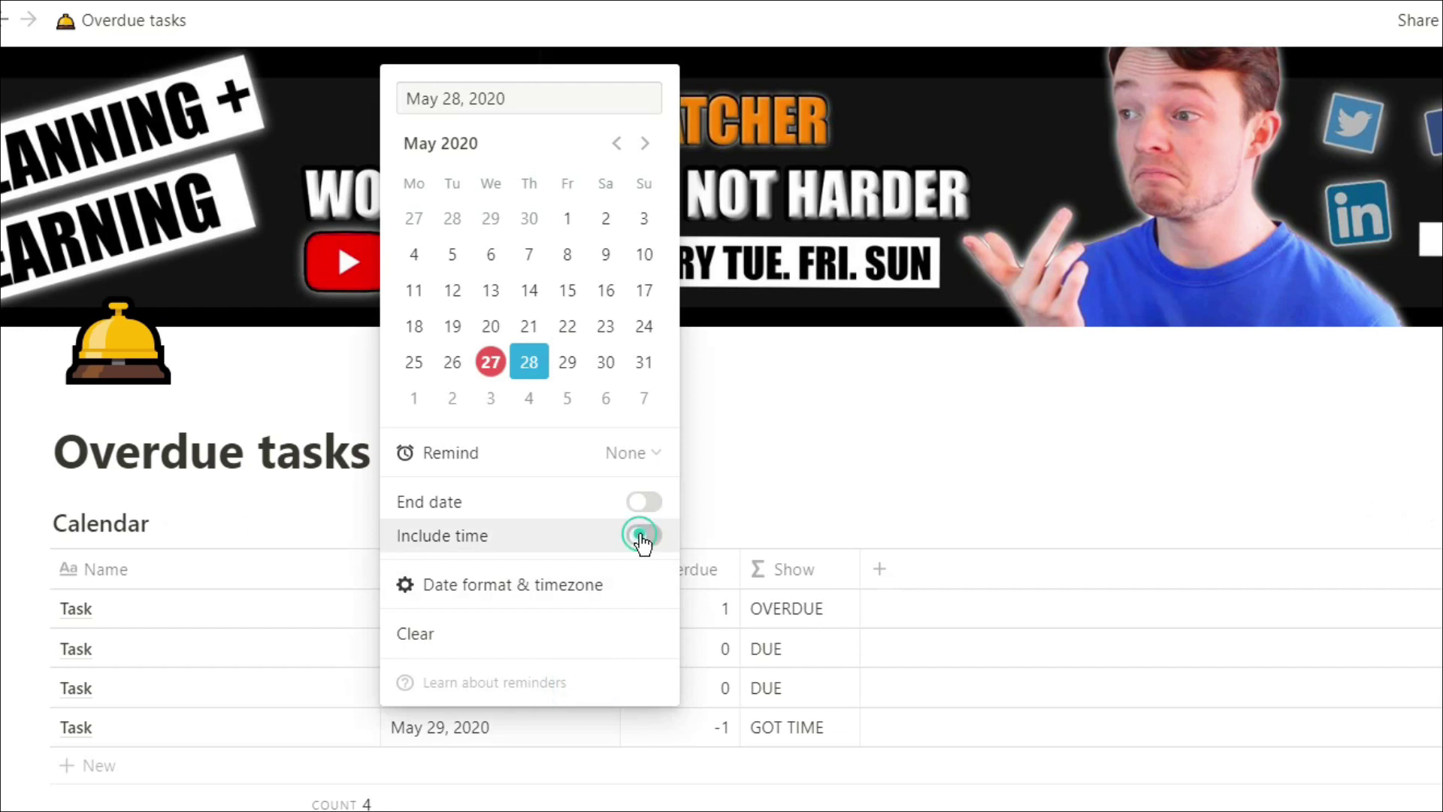
click(697, 625)
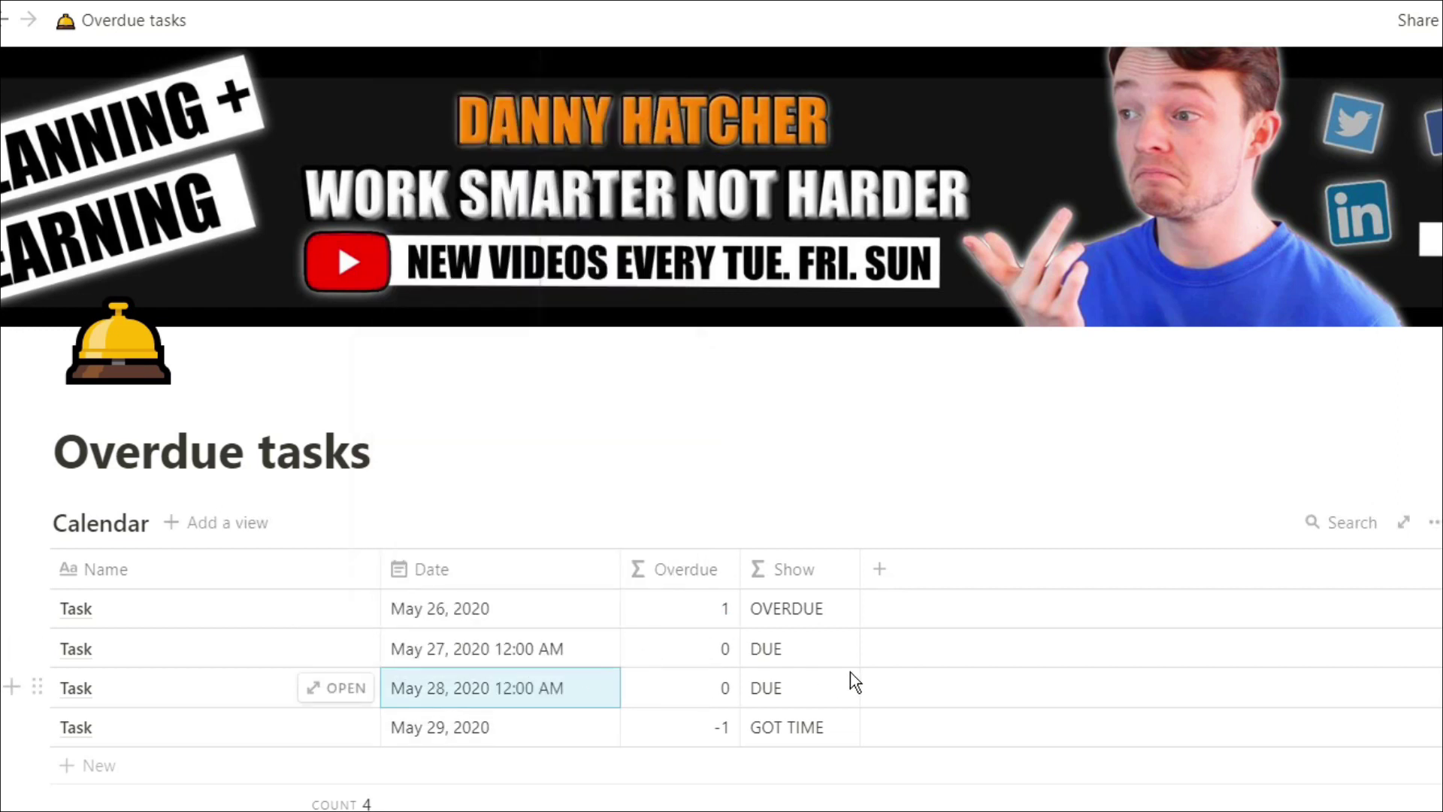
- Add a new Formula column named Overdue Hours
click(880, 569)
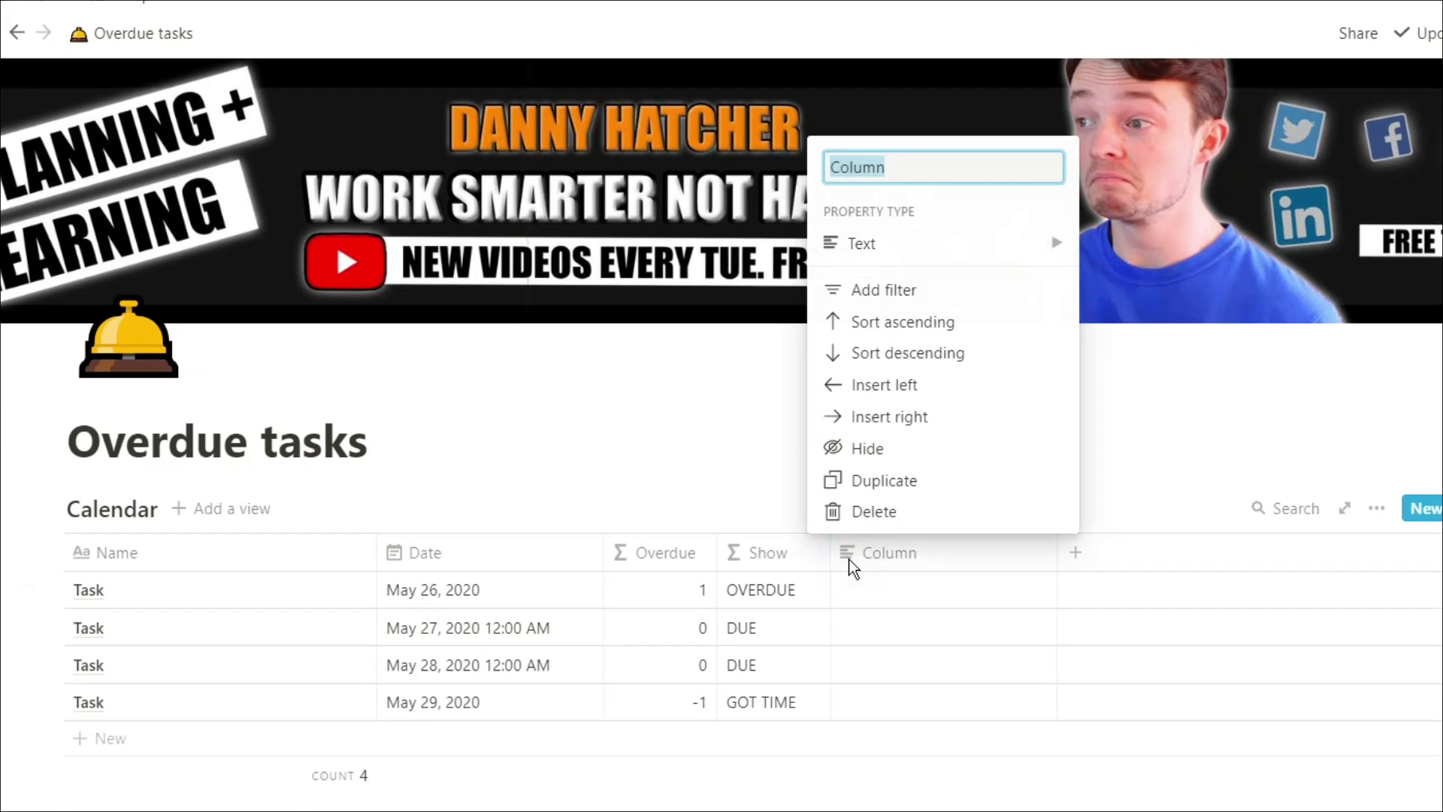
mouse_move(990, 245)
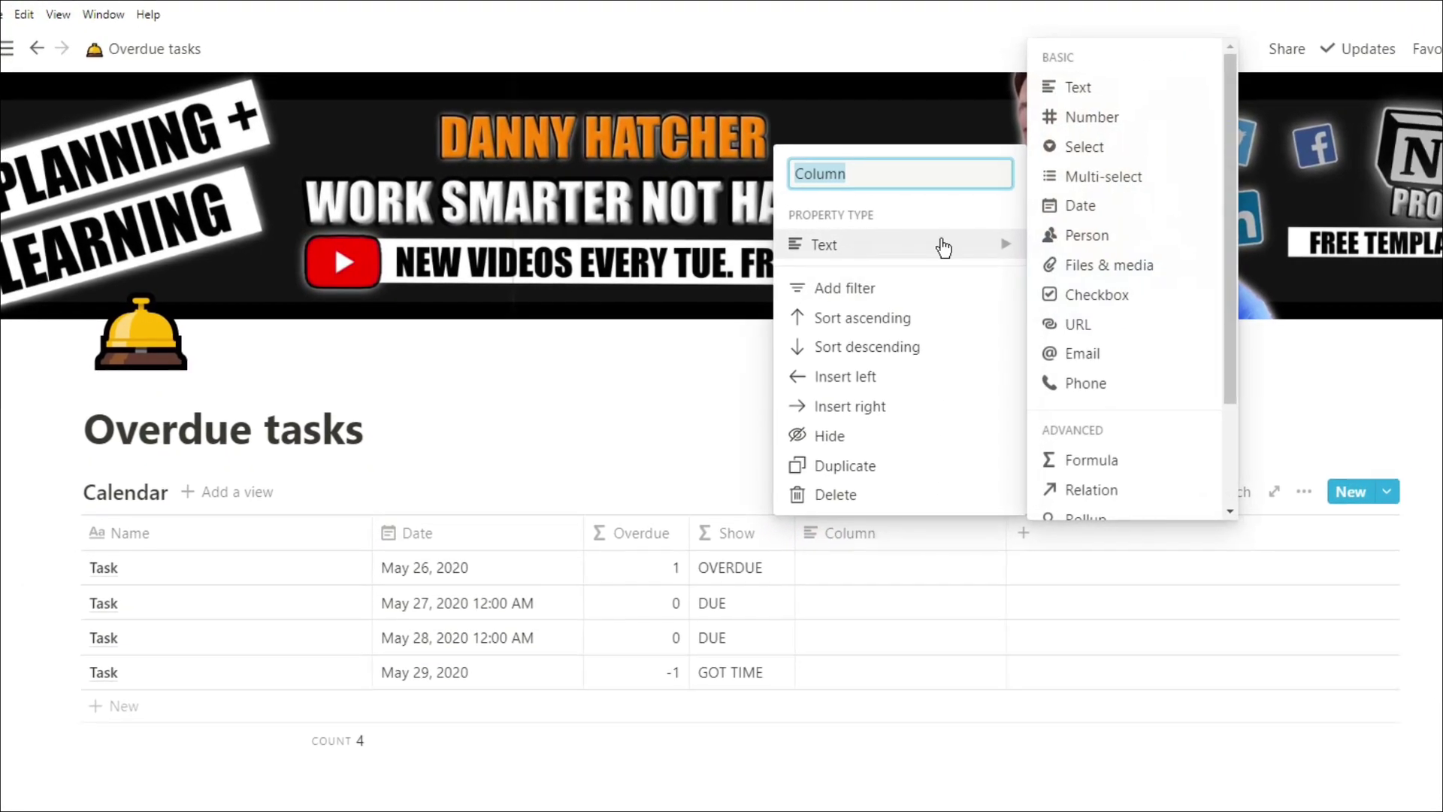
click(1109, 461)
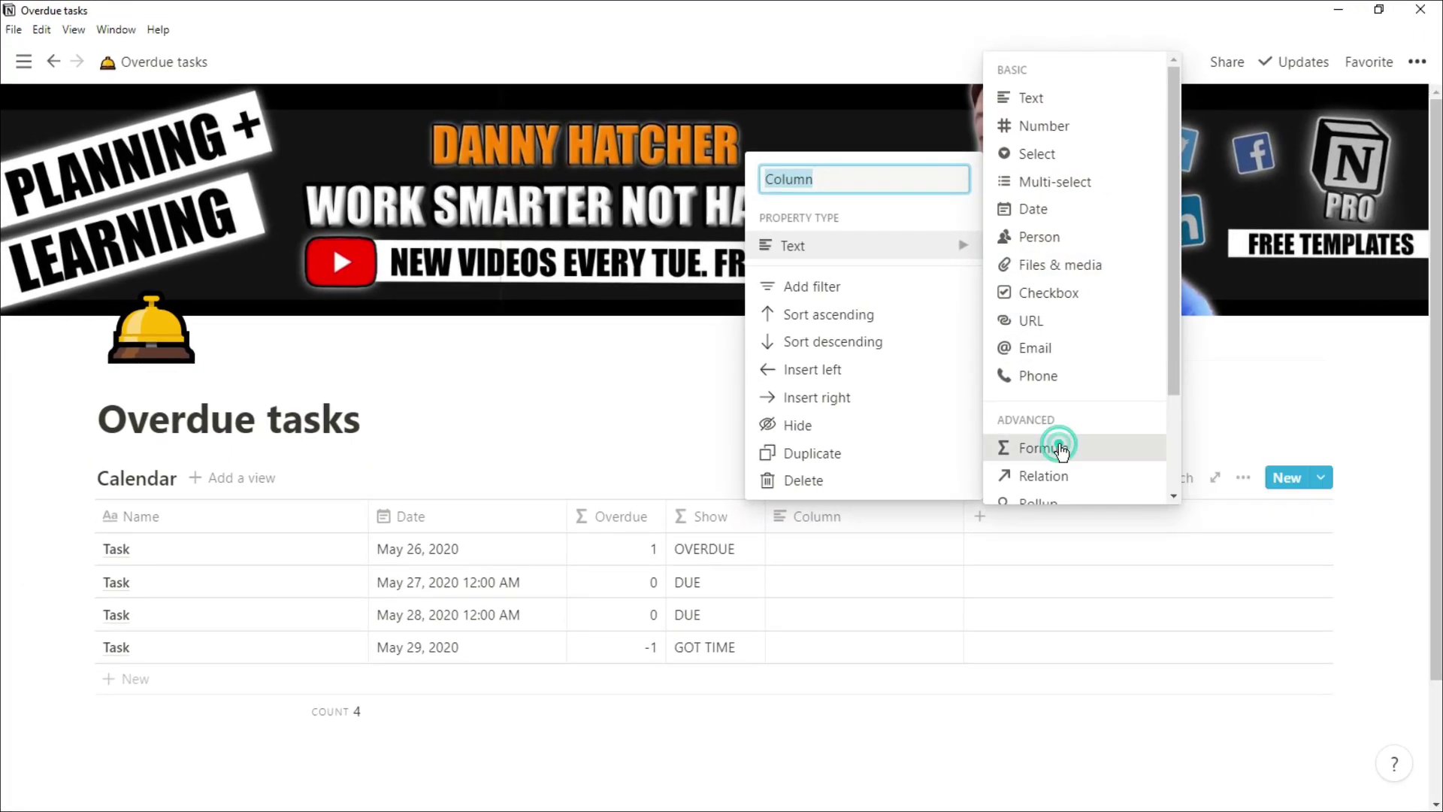
click(854, 514)
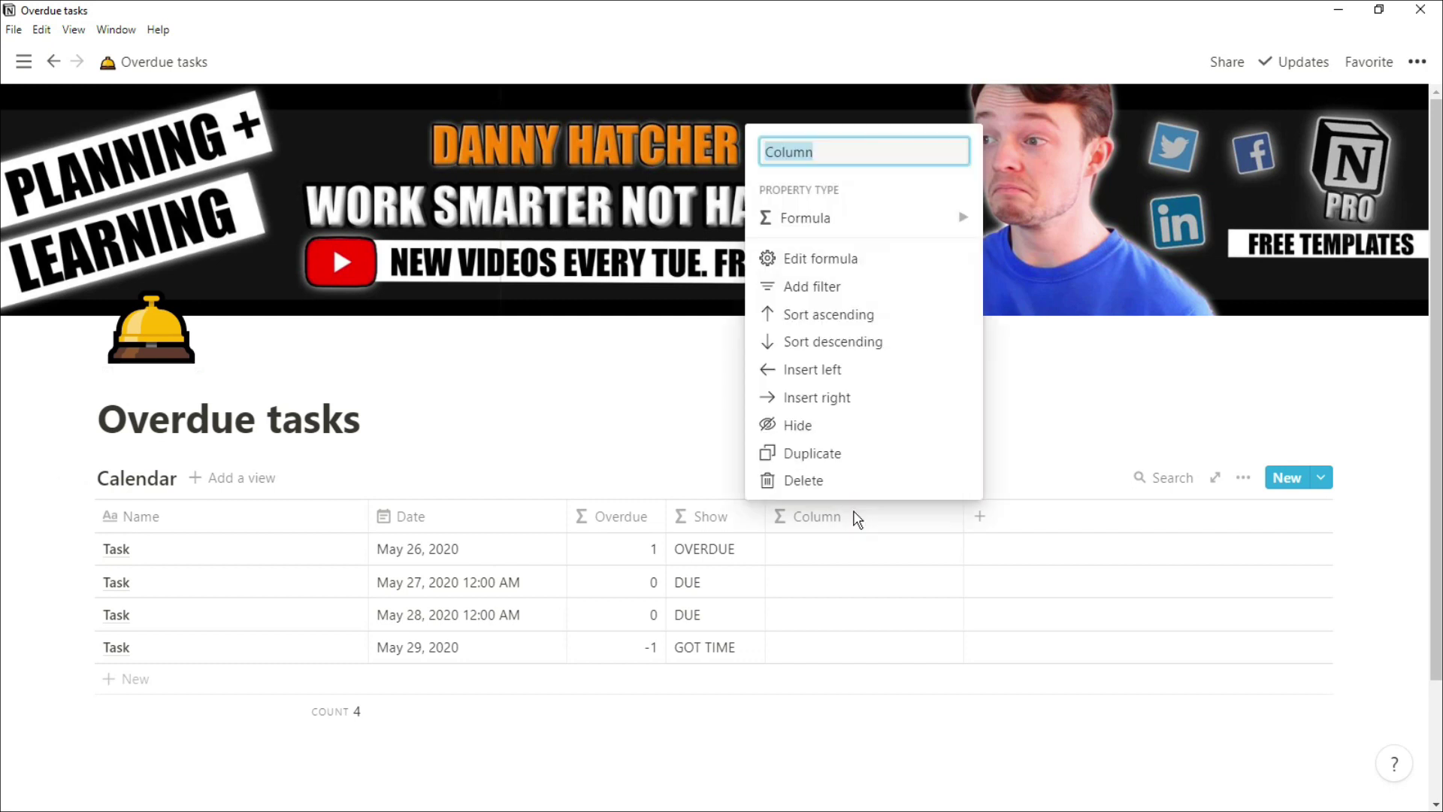
text(oVER)
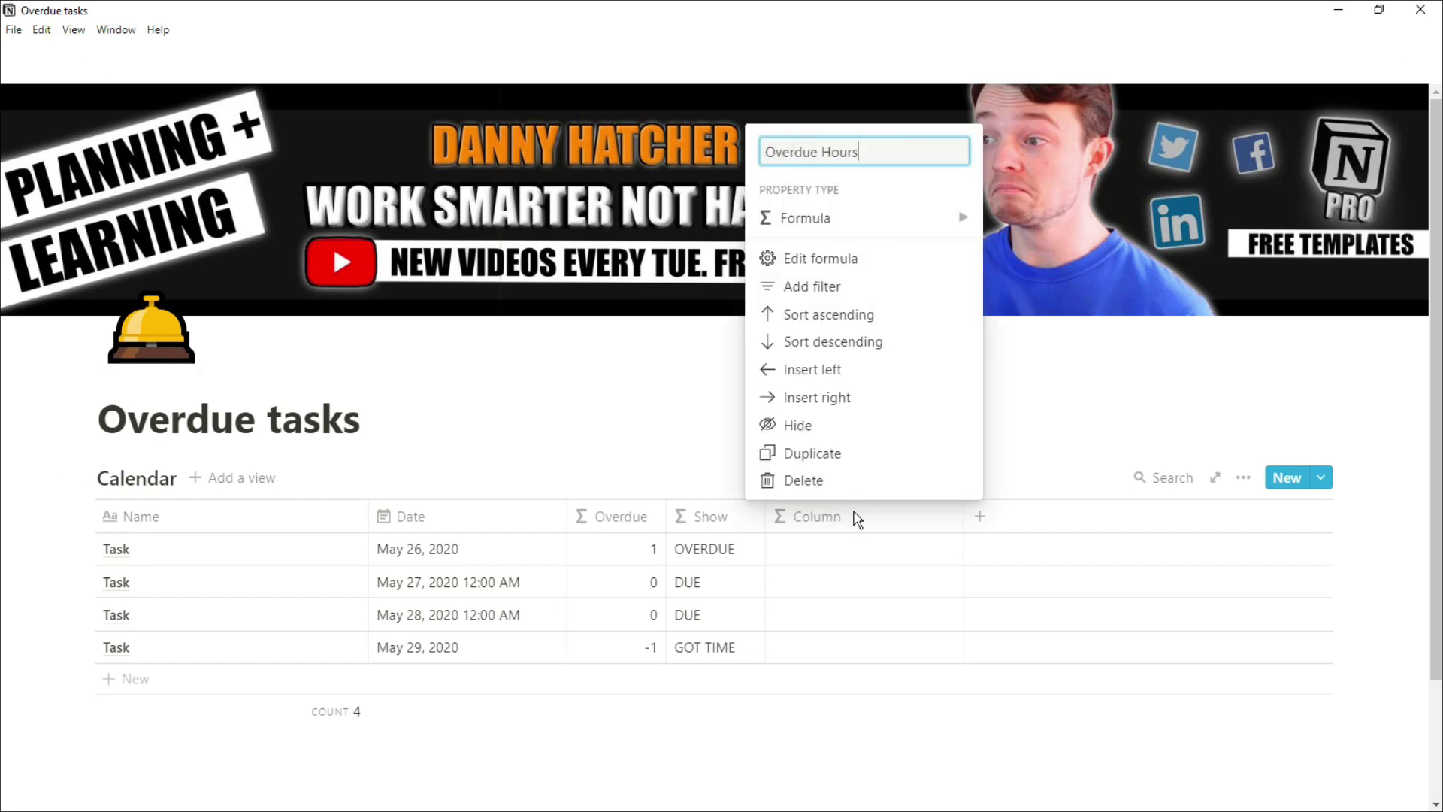
key(Return)
- Enter the formula dateBetween(prop("Date"), now(), "hours")
click(854, 547)
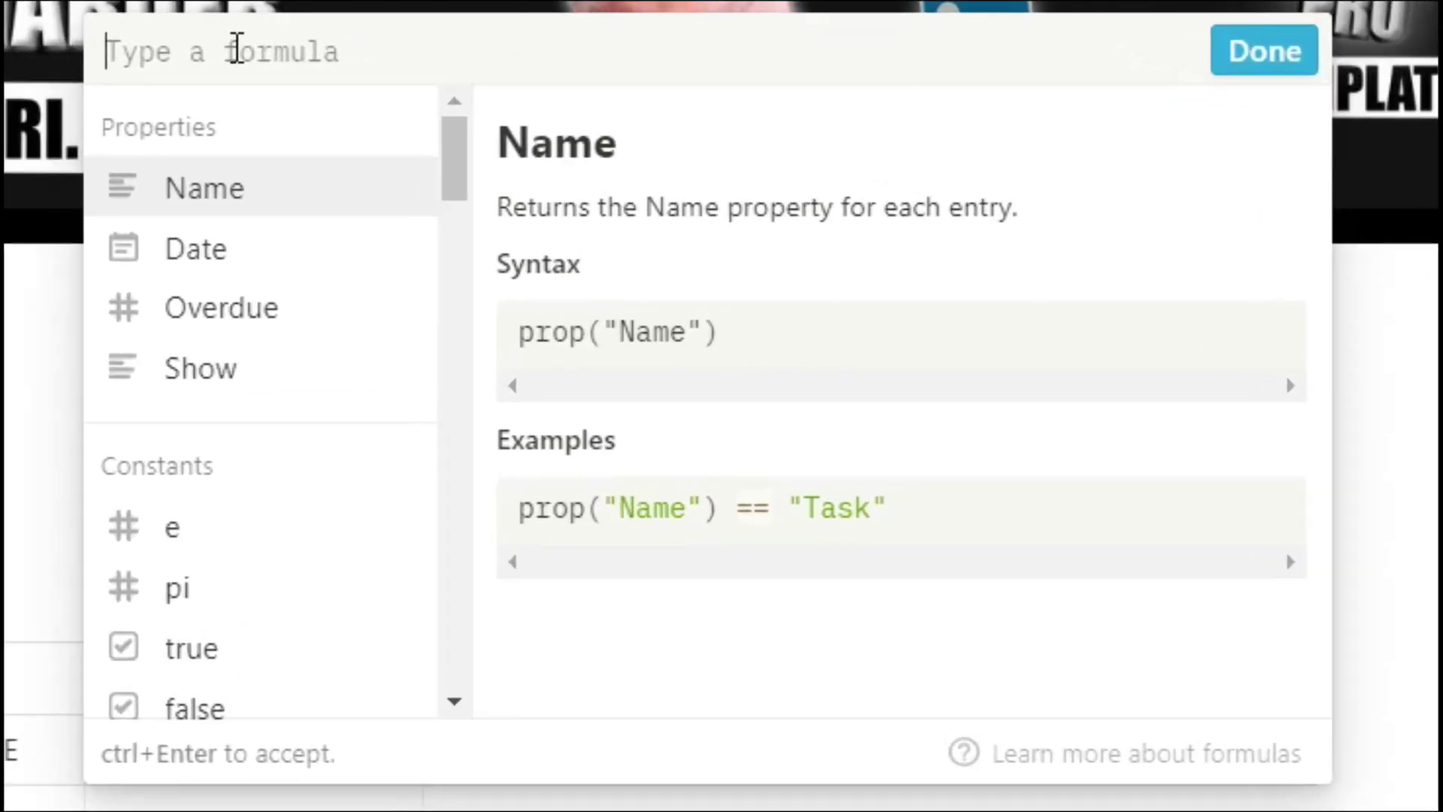
text(dateBet)
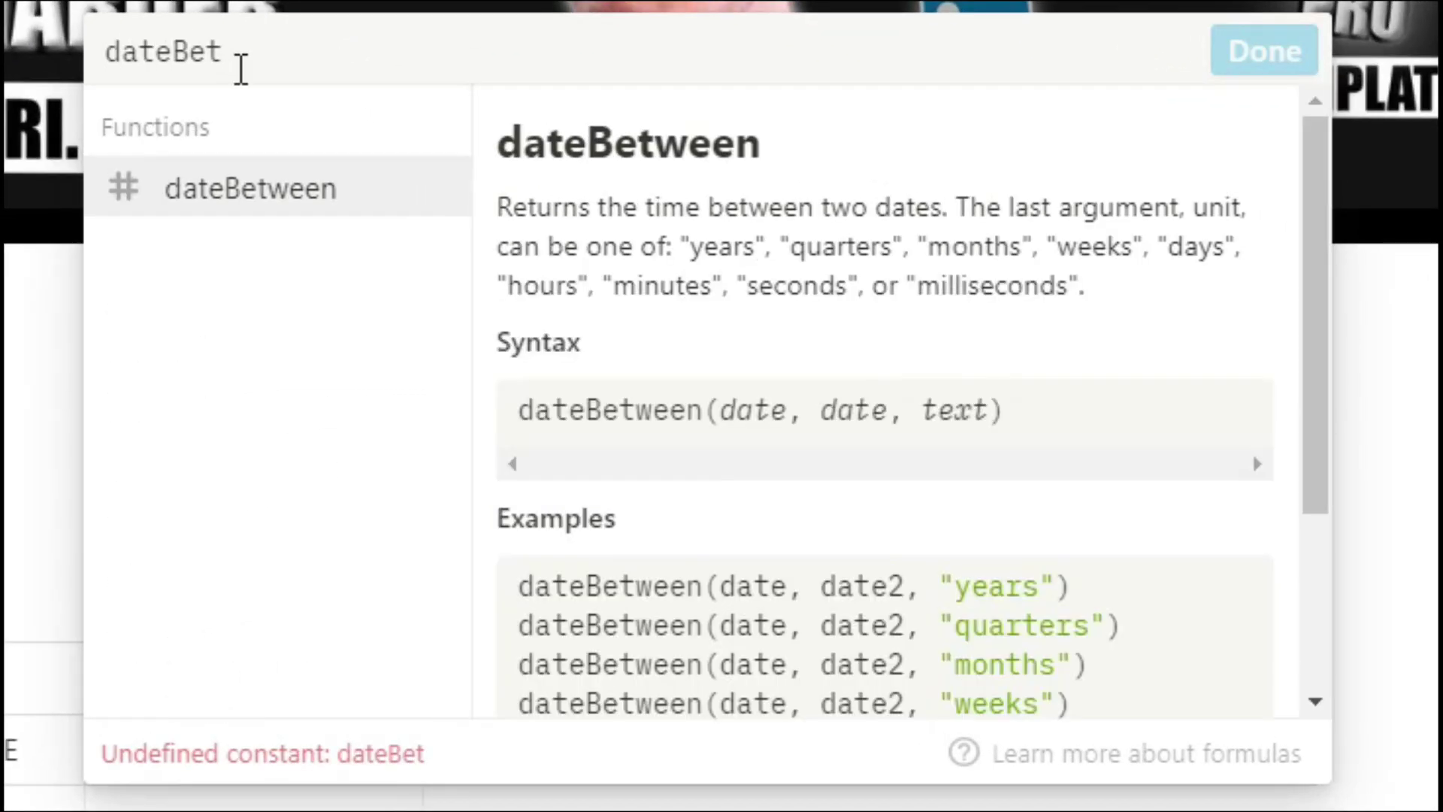
click(252, 189)
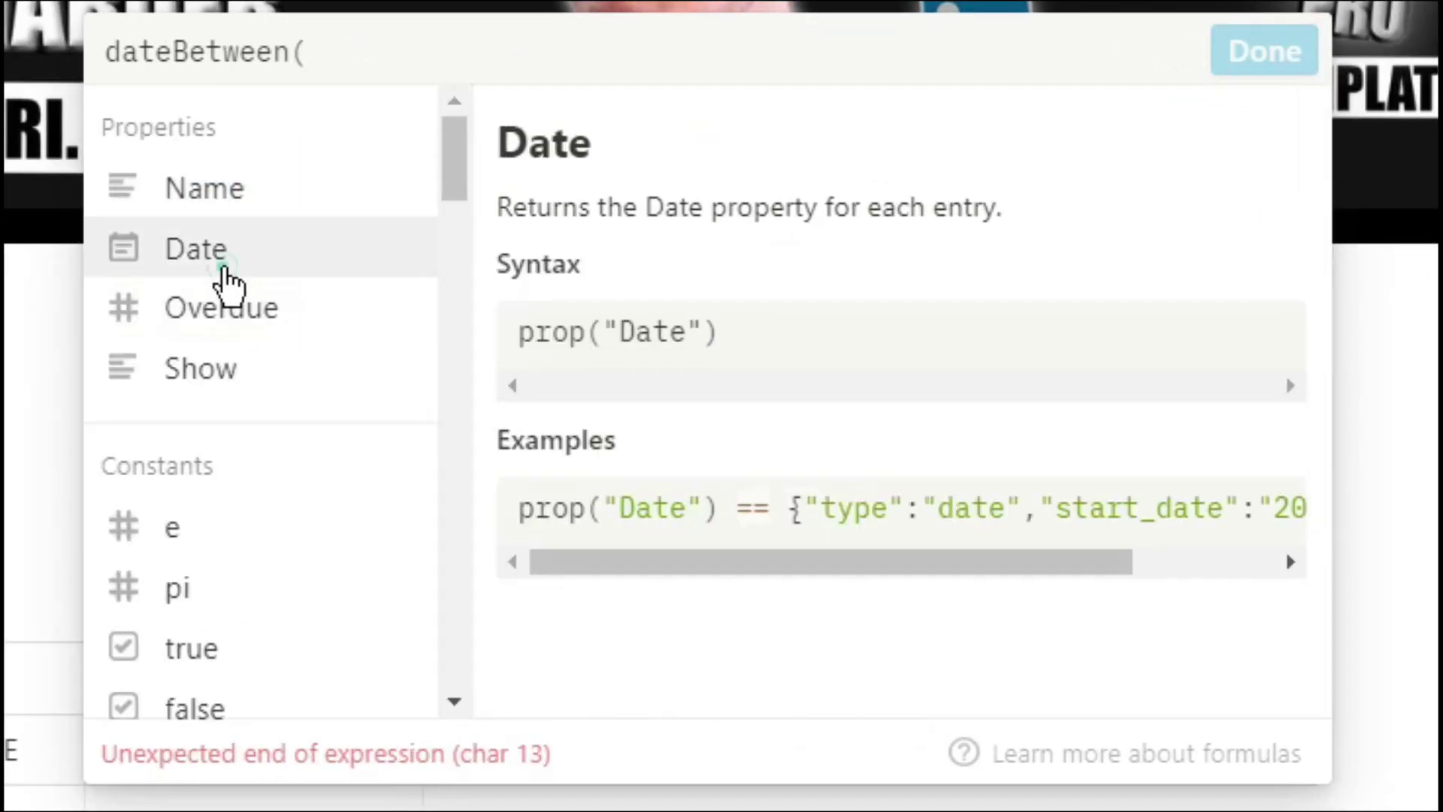
click(224, 269)
text(,now())
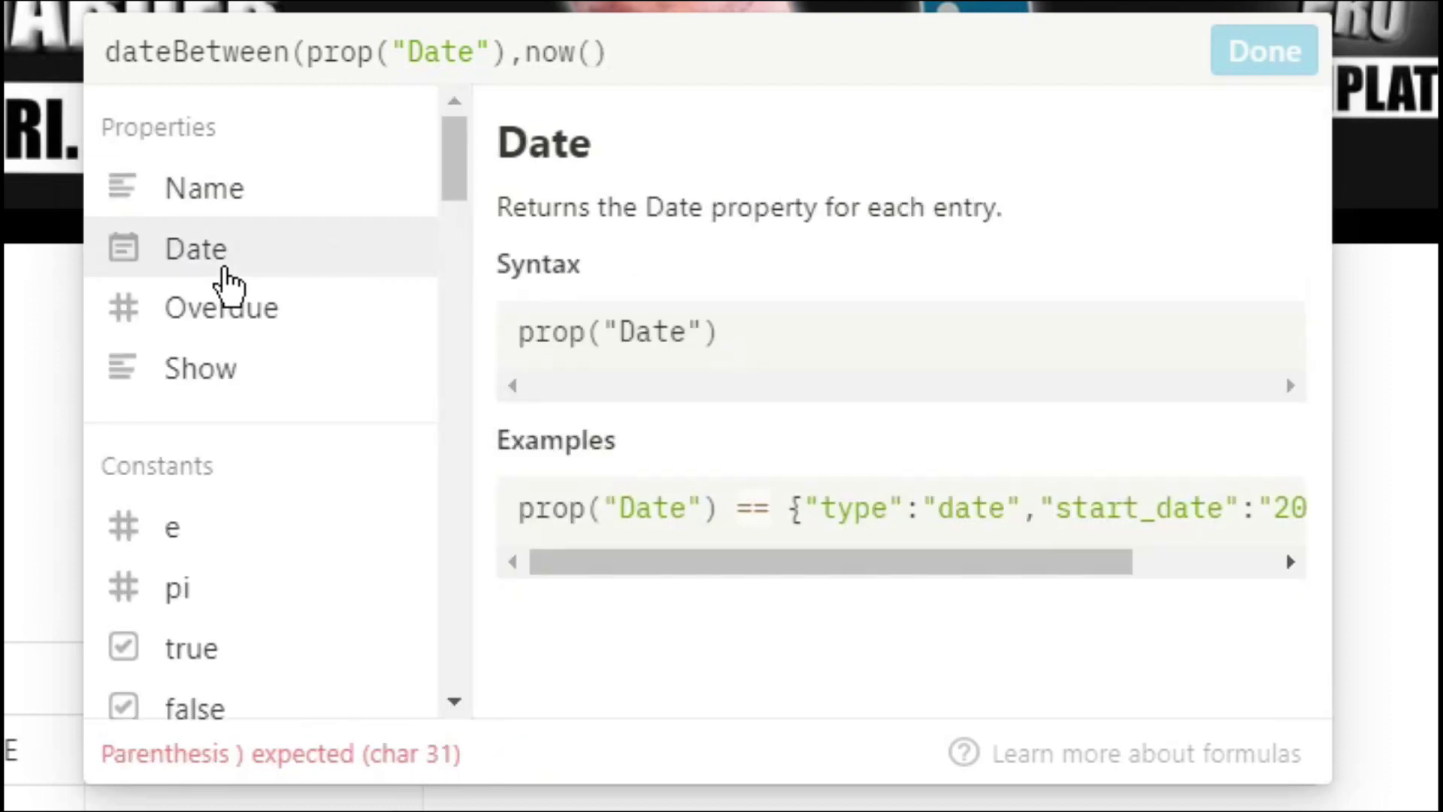
text(, "hours")
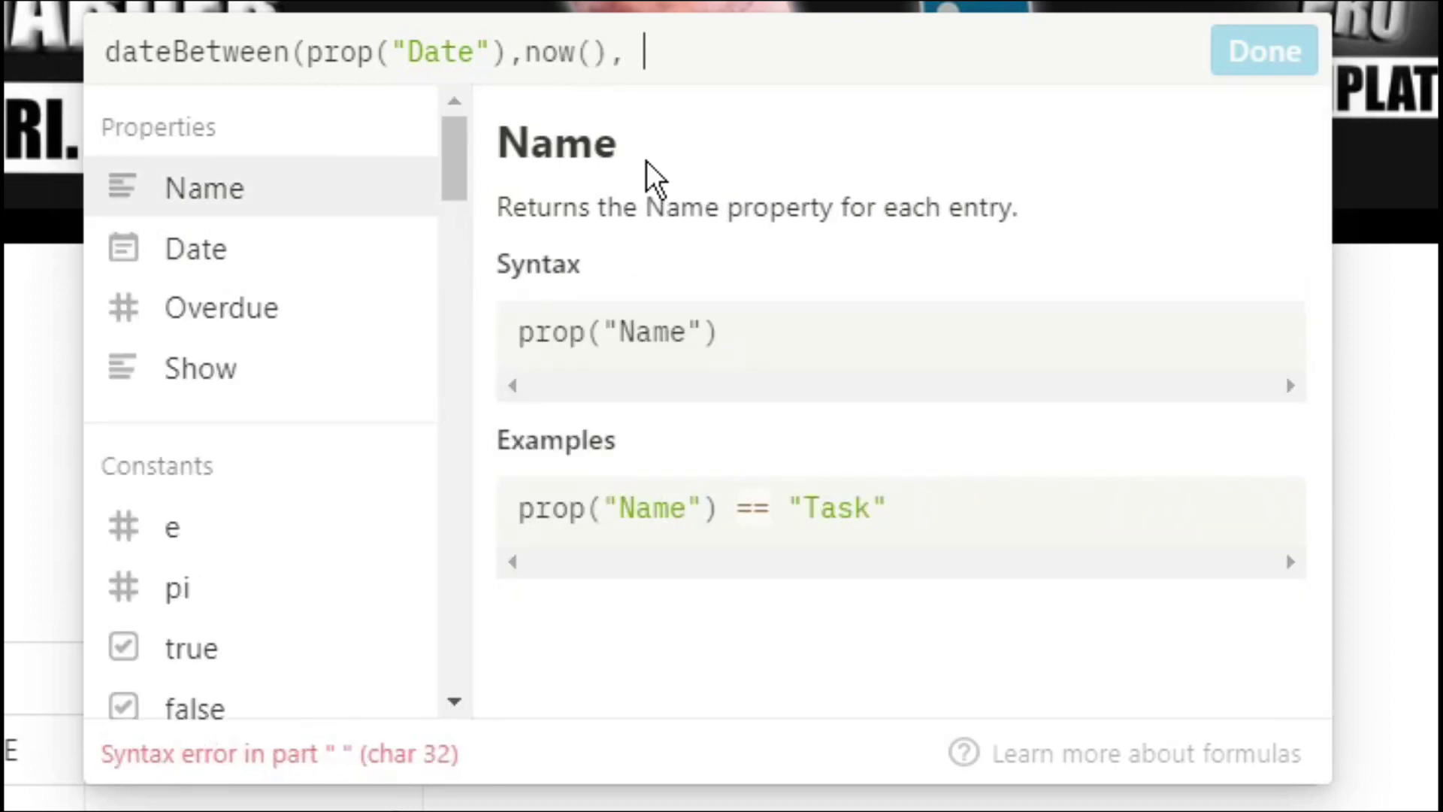
text())
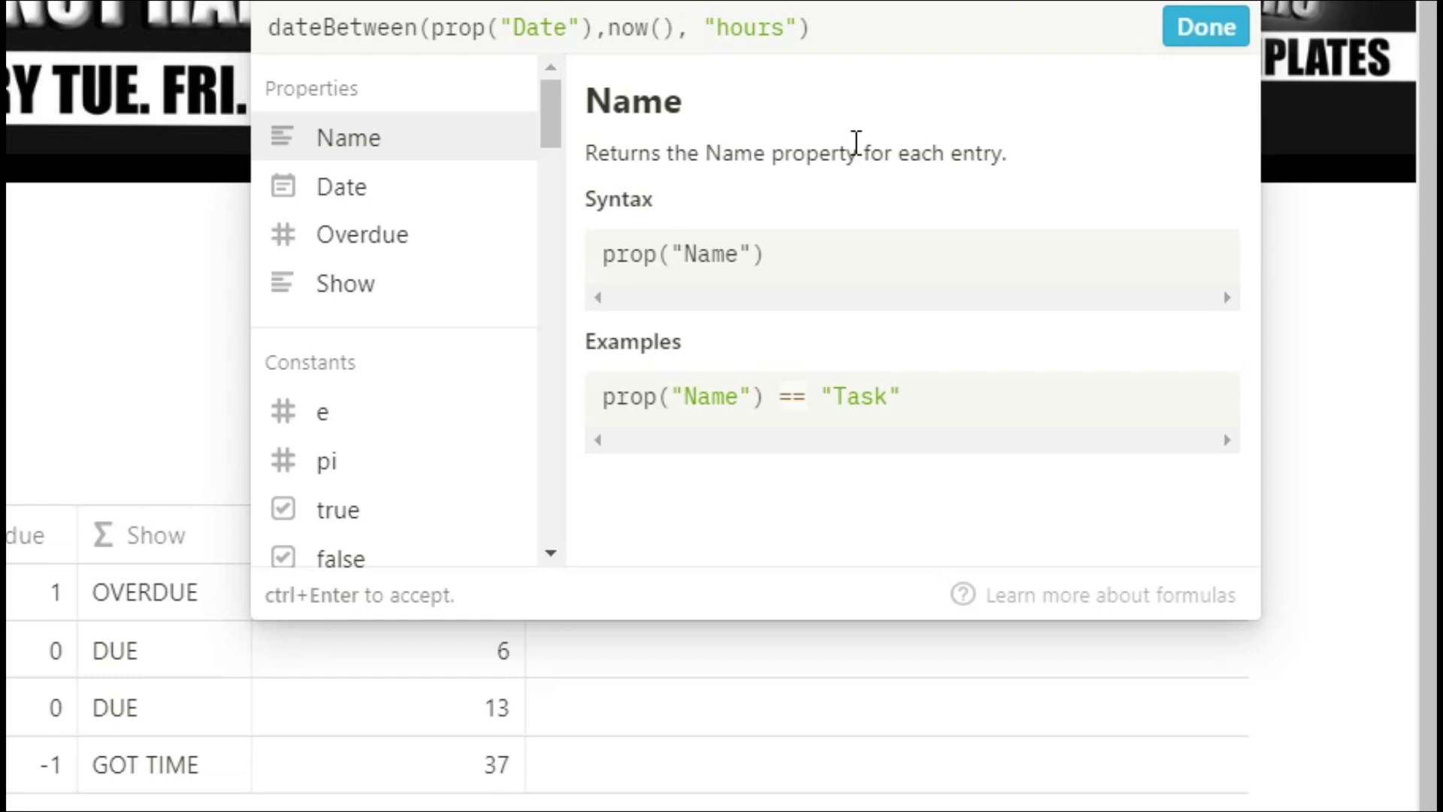
- Convert the hours to days rounded to one decimal: round(…/24*10)/10
text(/)
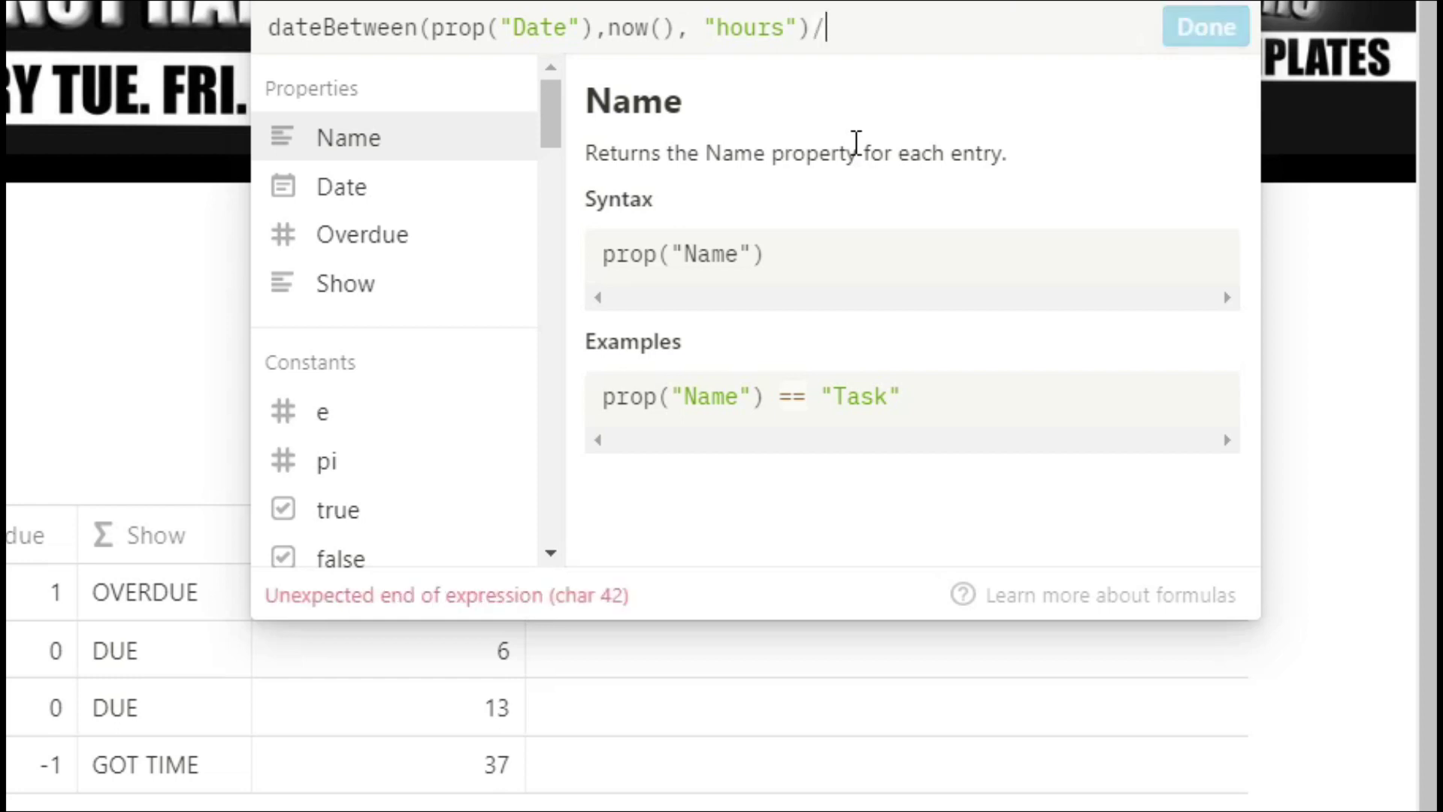
text(24*10)
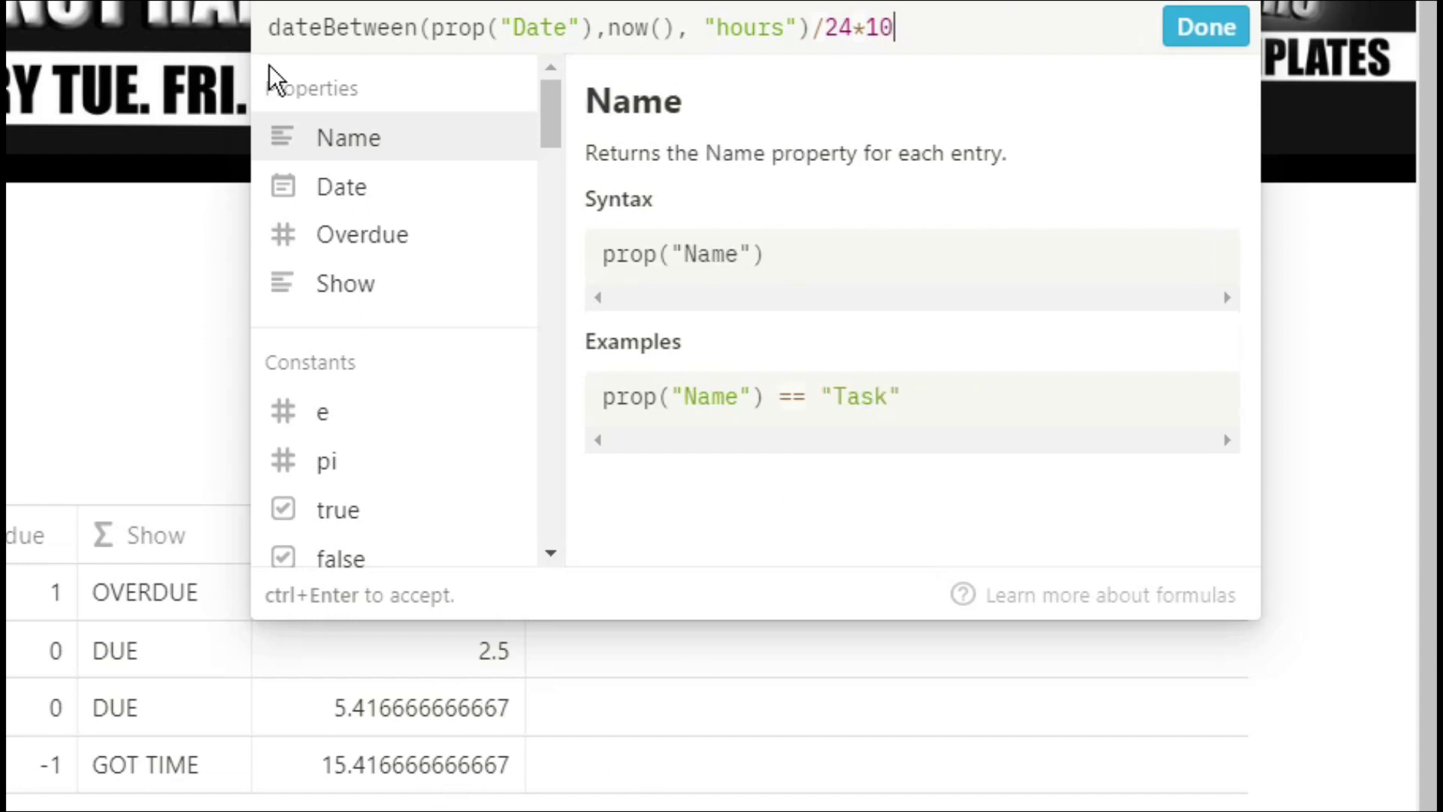
click(272, 35)
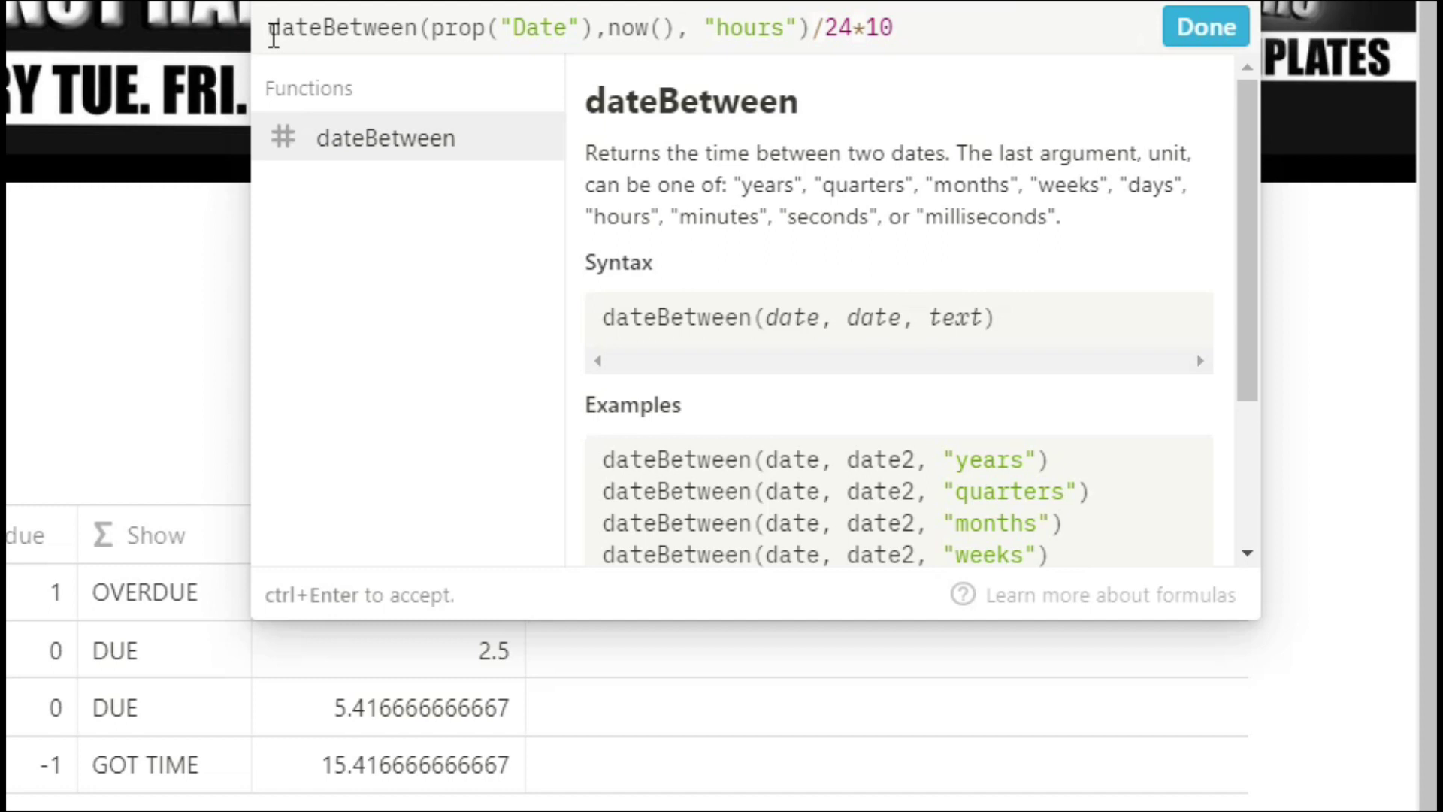
text(round()
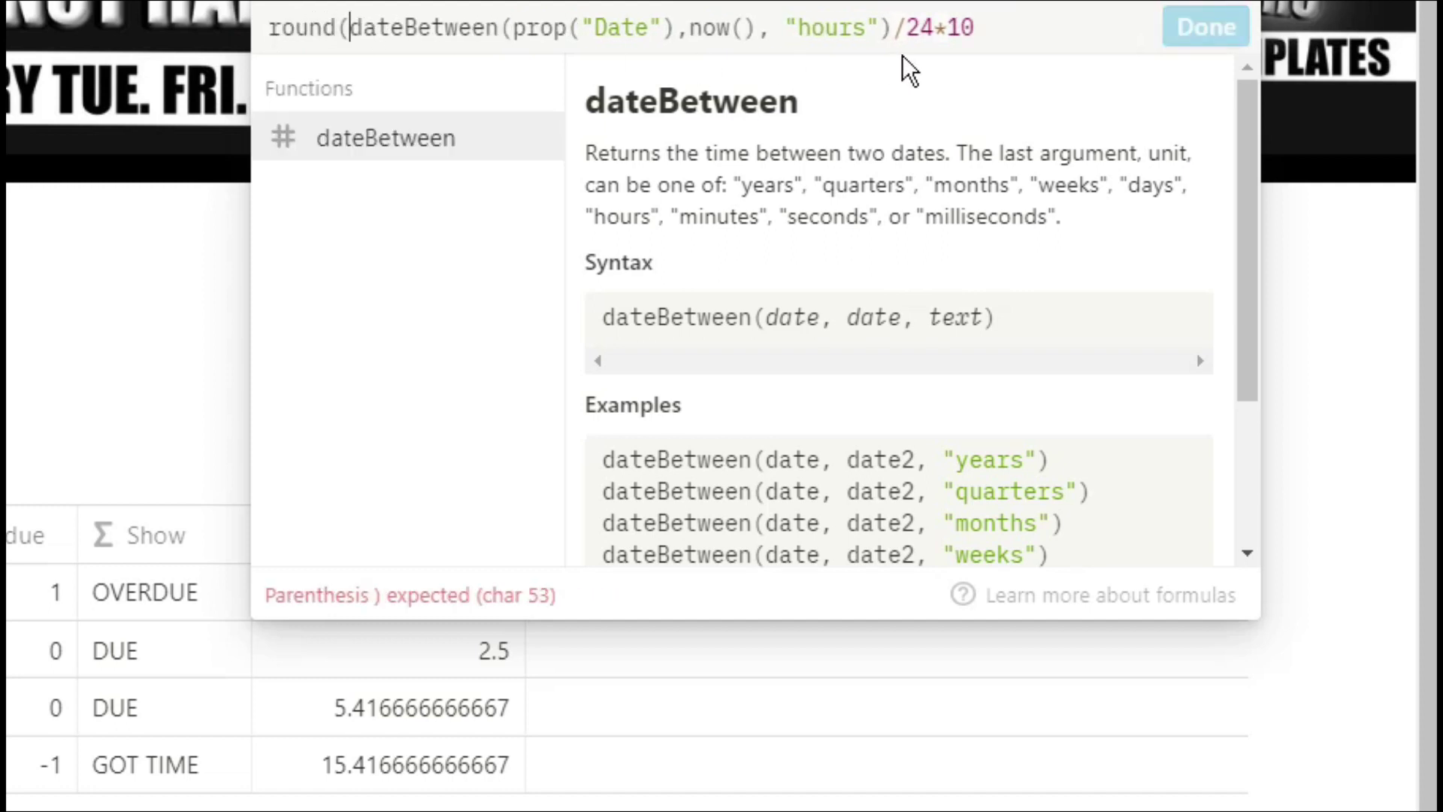
click(977, 28)
text())
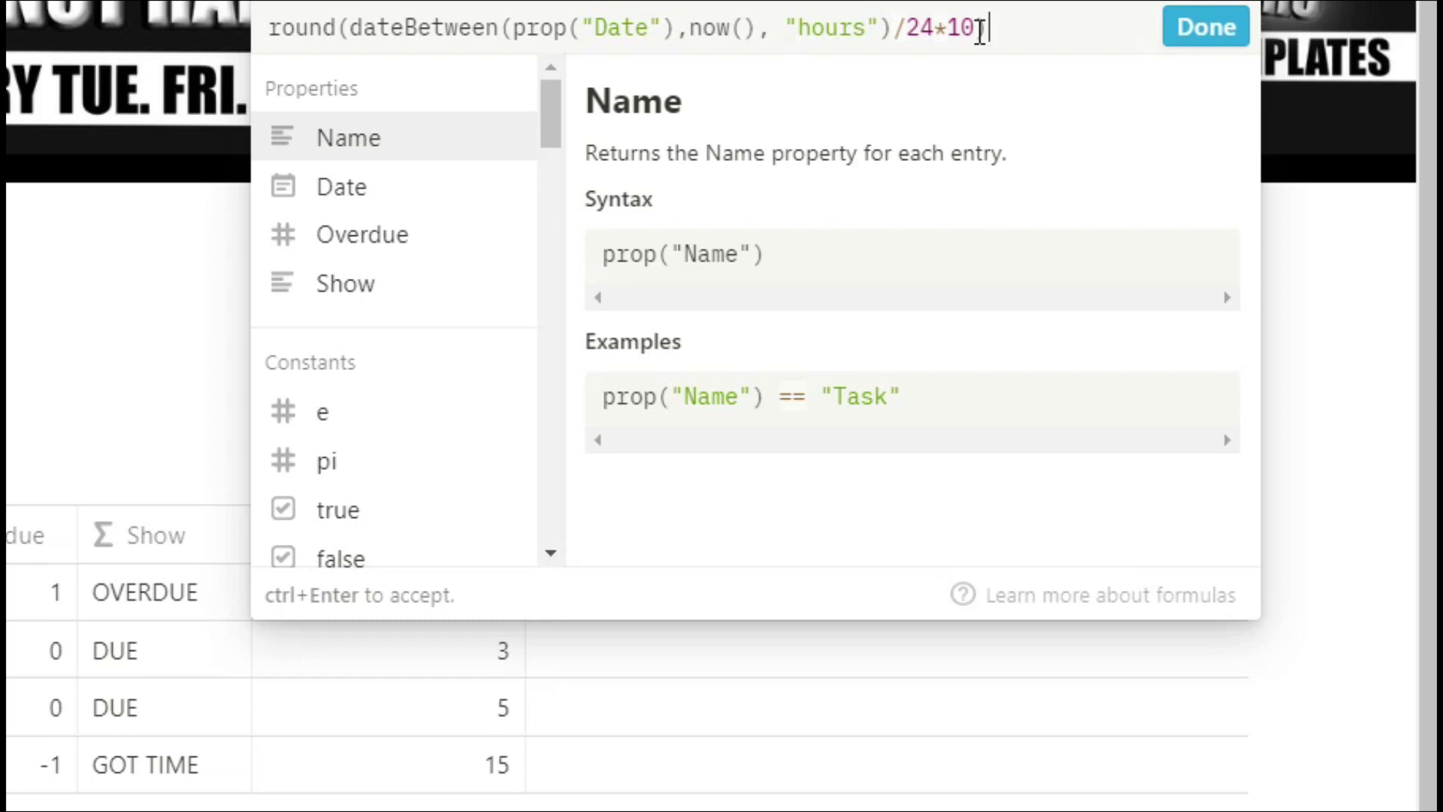
text(/10)
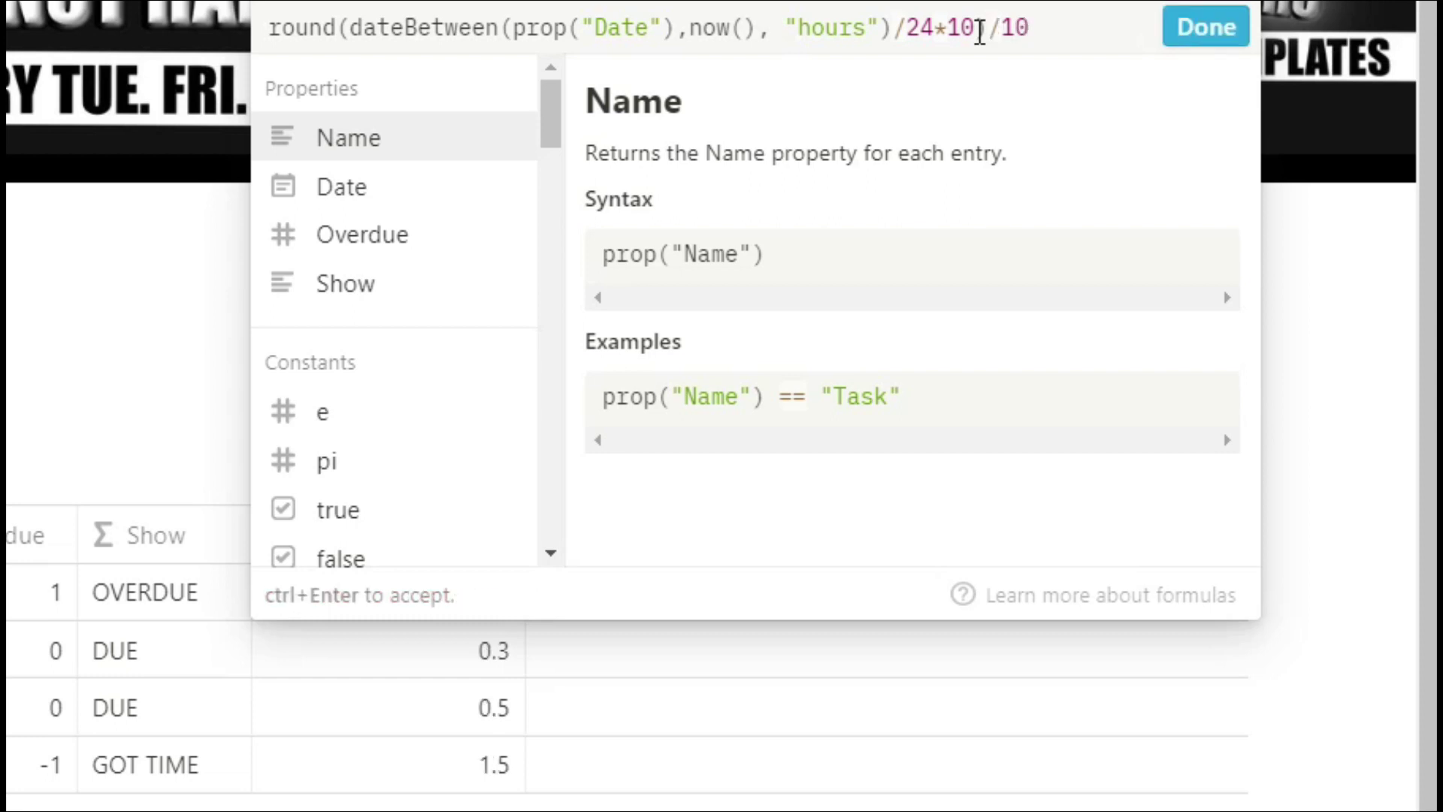
- Save the rounded hours formula so Overdue Hours reads -1.4, 0.3, 0.5 and 1.5
click(1187, 34)
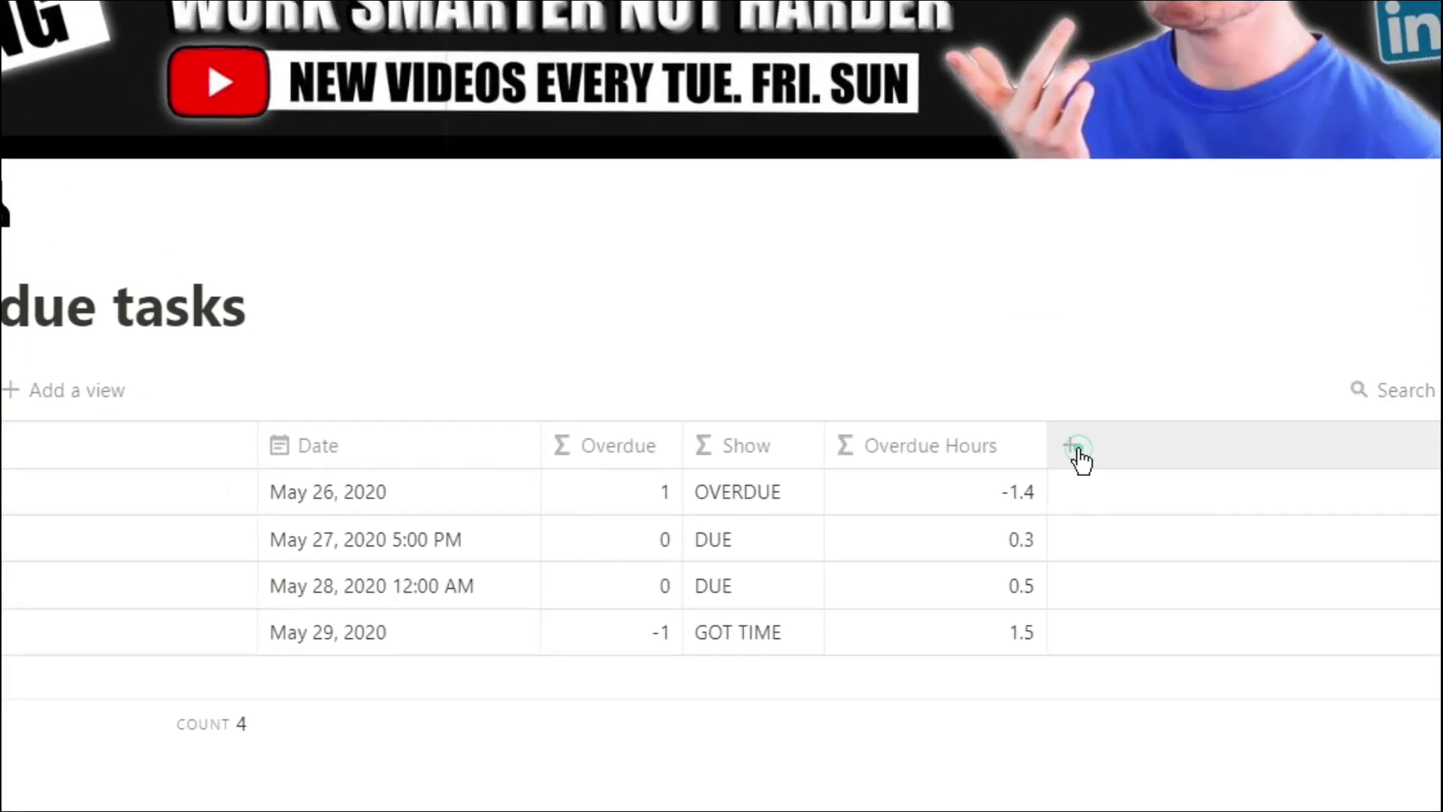
- Add another Formula column and start editing its formula
click(1079, 450)
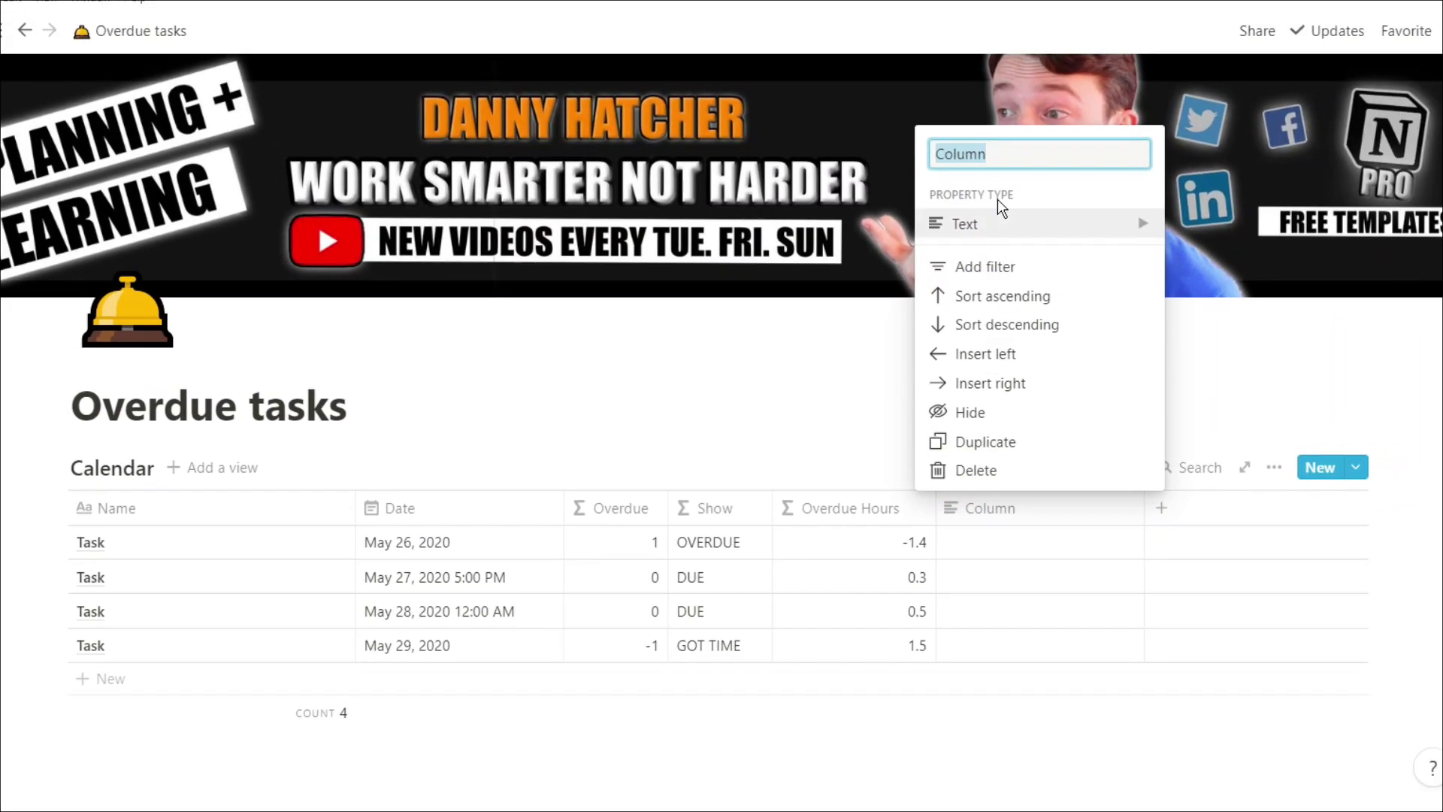
mouse_move(1000, 244)
click(1219, 450)
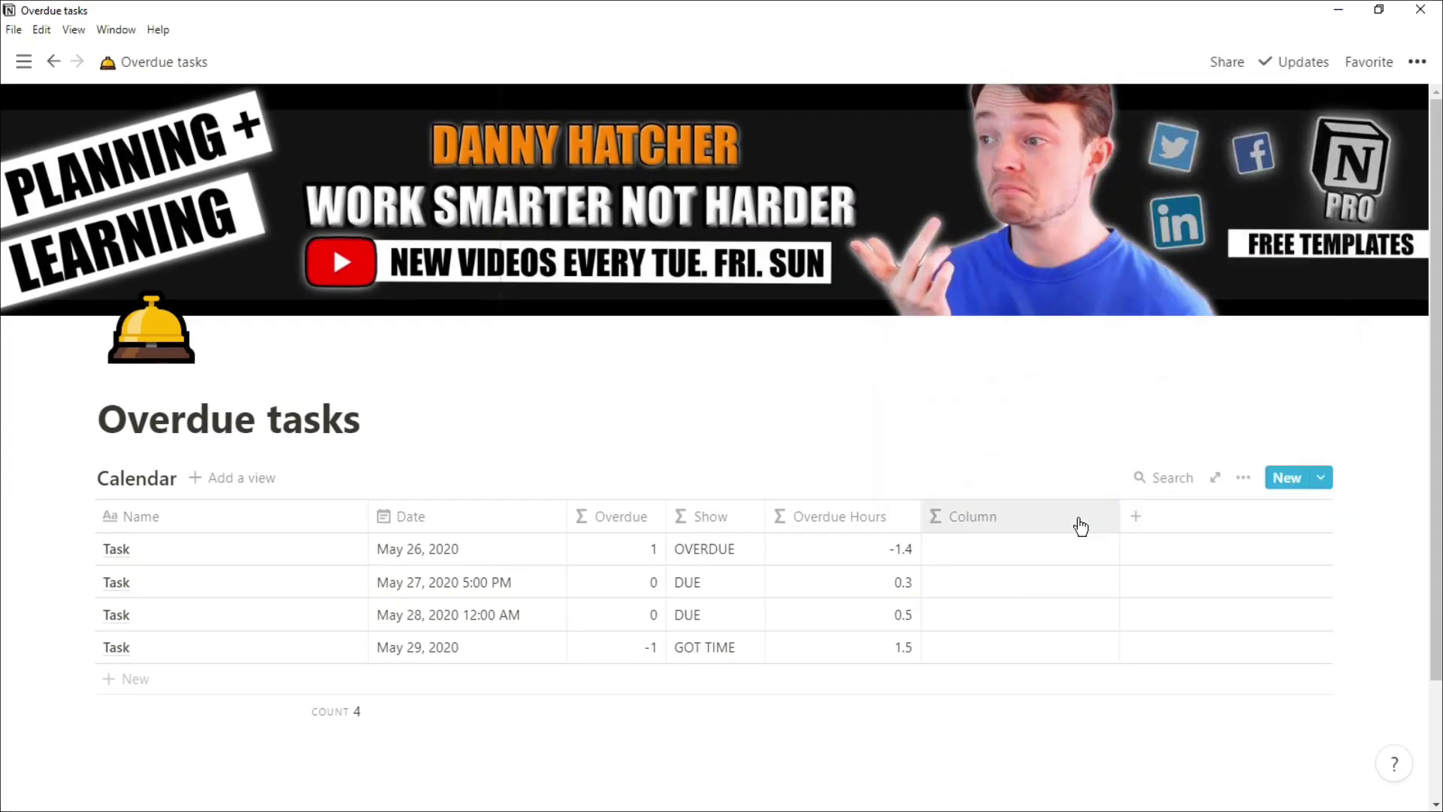
click(1079, 526)
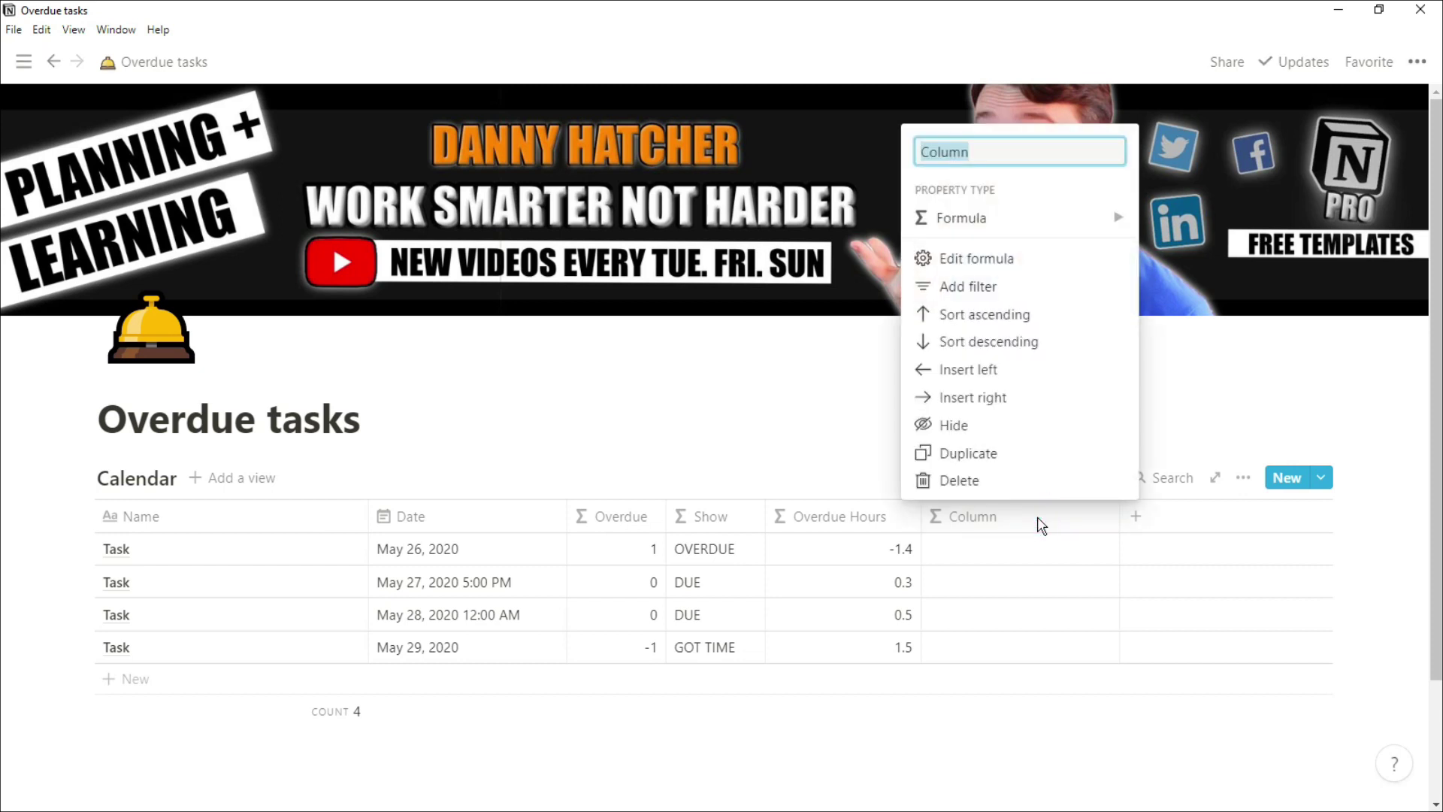
click(1007, 260)
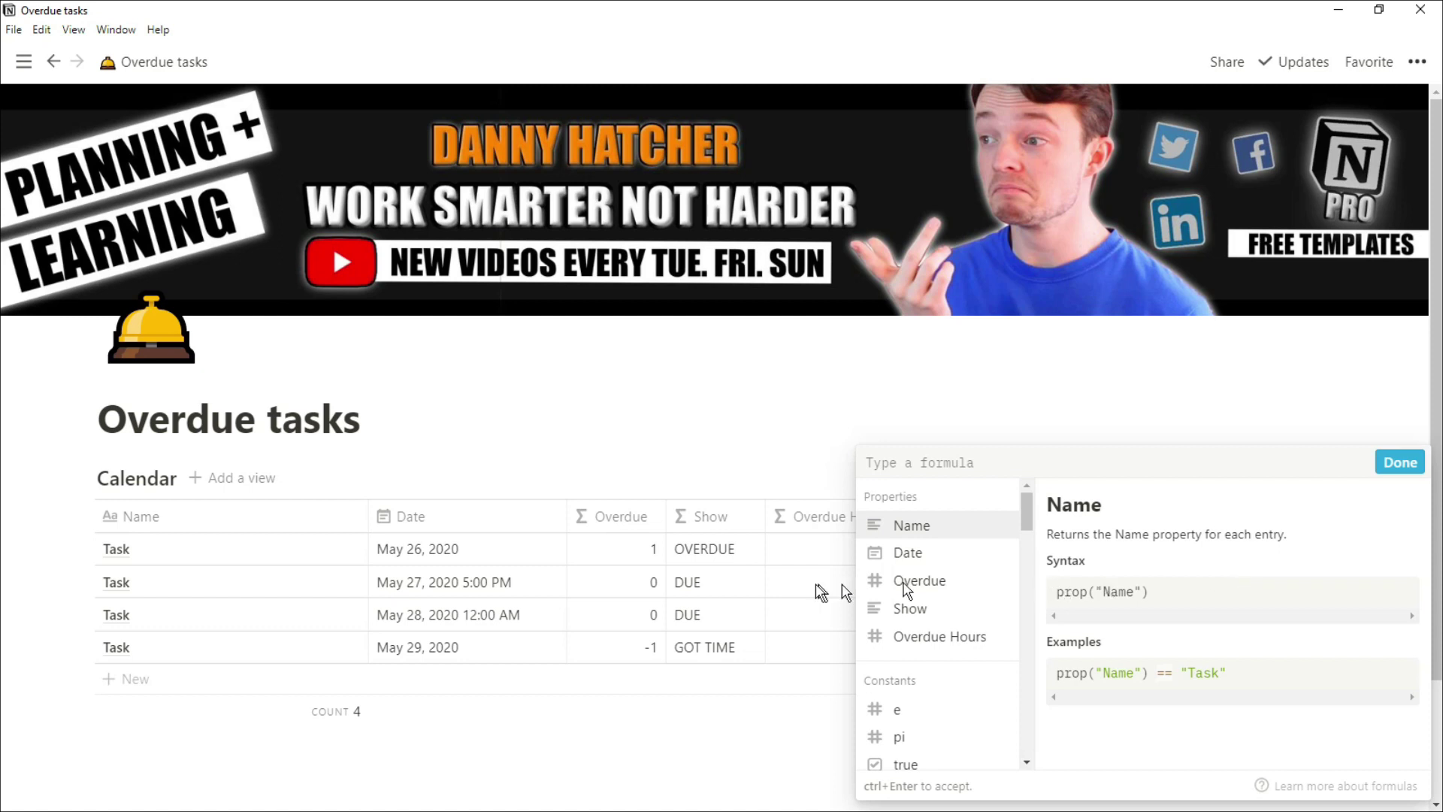
click(1046, 461)
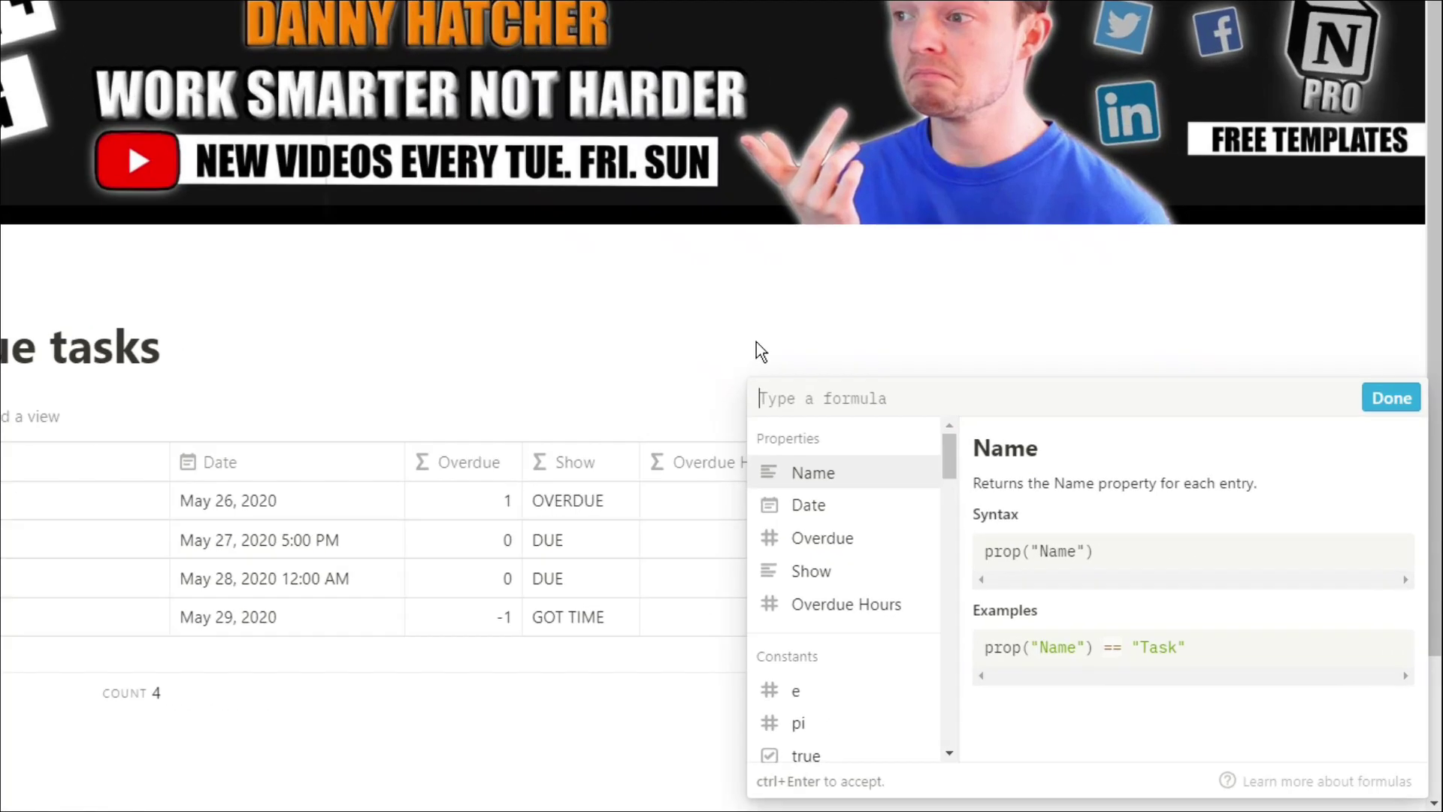
- Begin with round(dateBetween(Date, now(), "hours")/24*10)/10 > 1 returning "GOT TIME"
text(round(date)
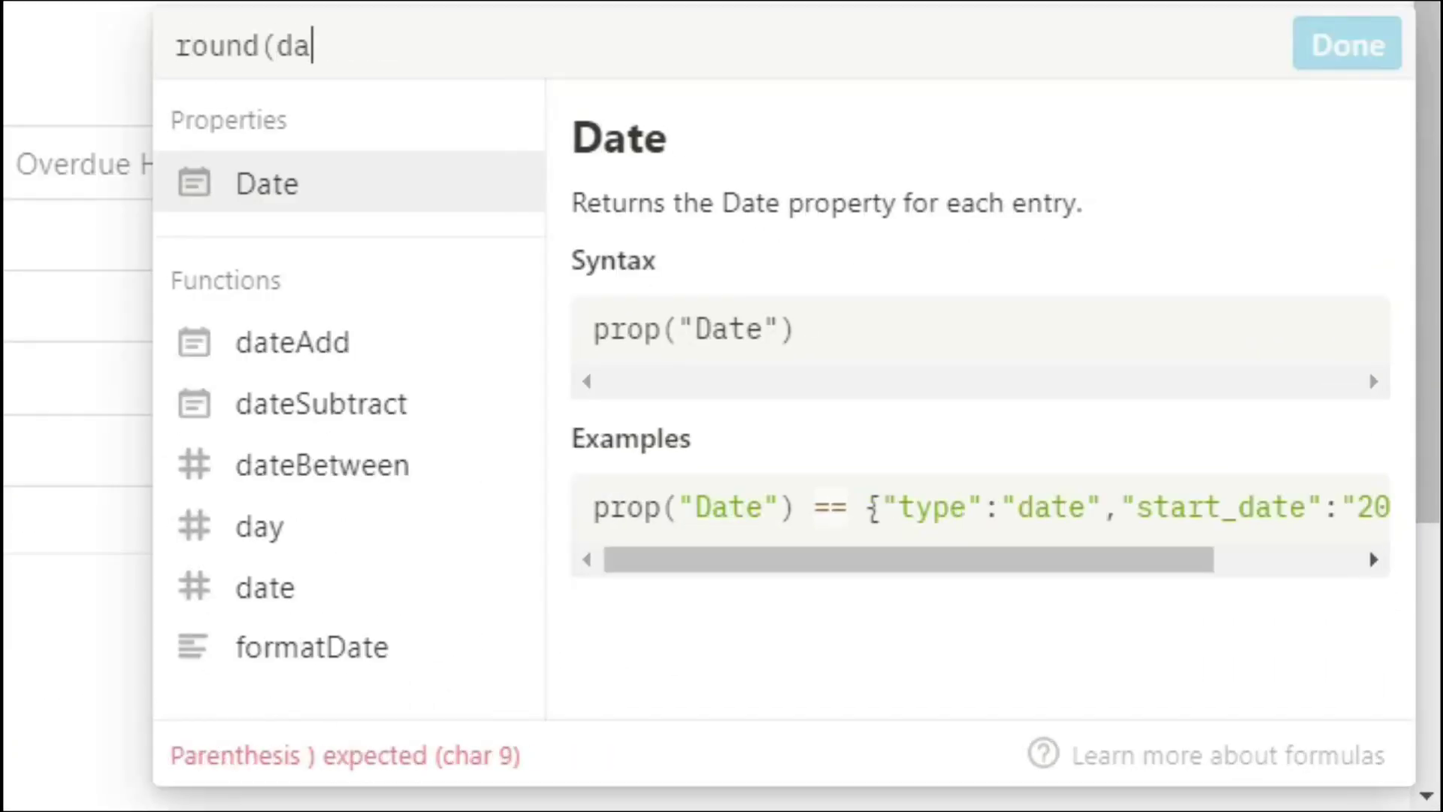
click(276, 492)
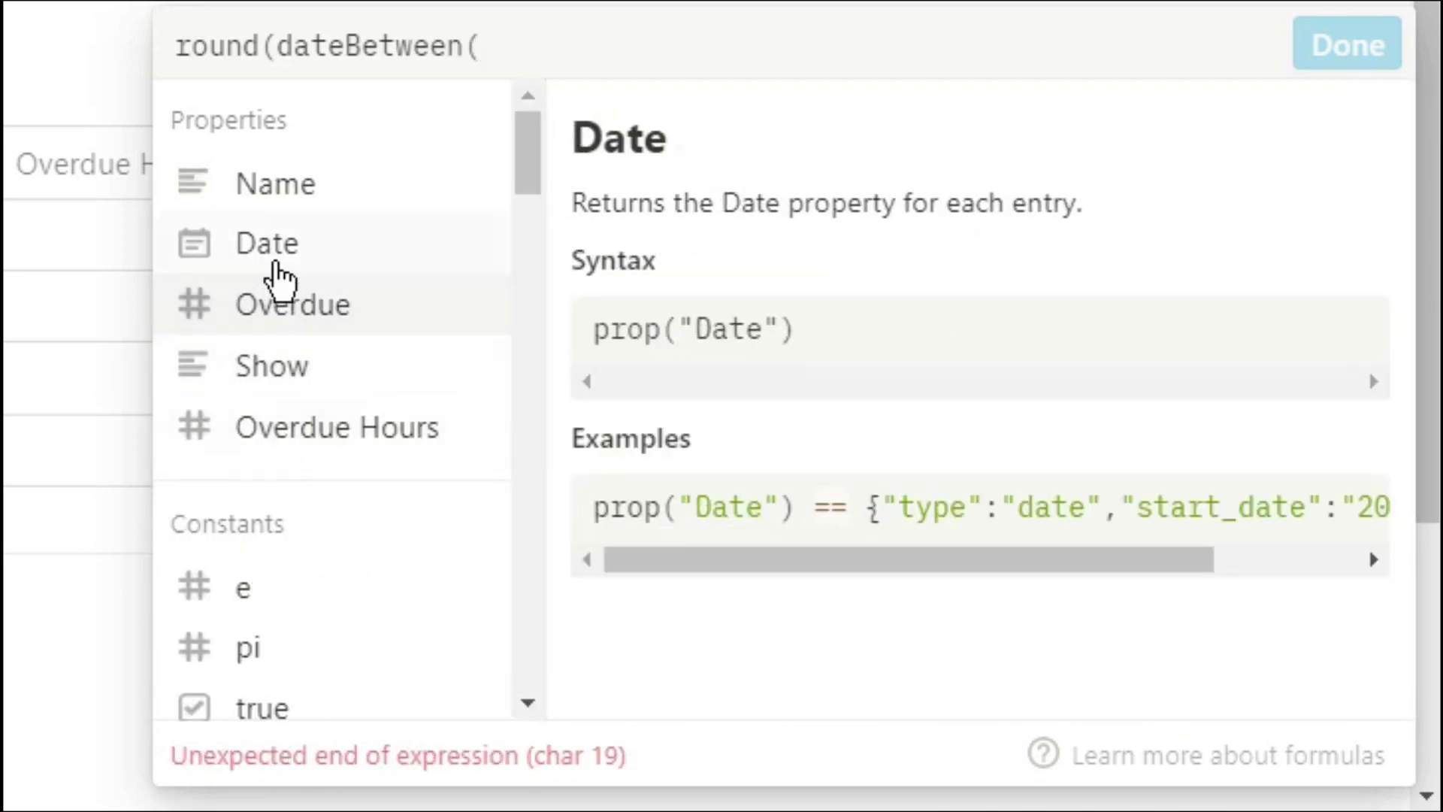
click(278, 264)
text(,)
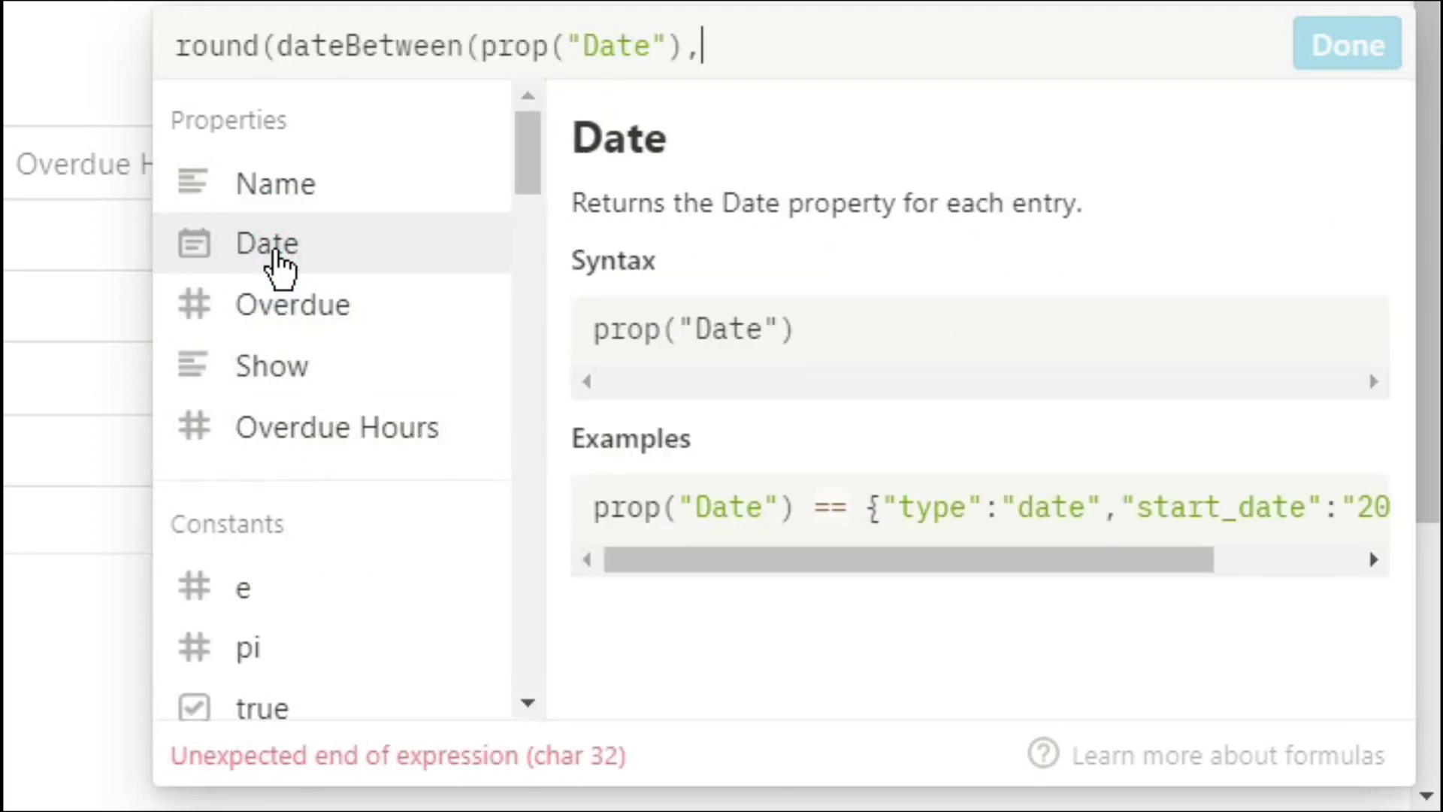
text(now(),")
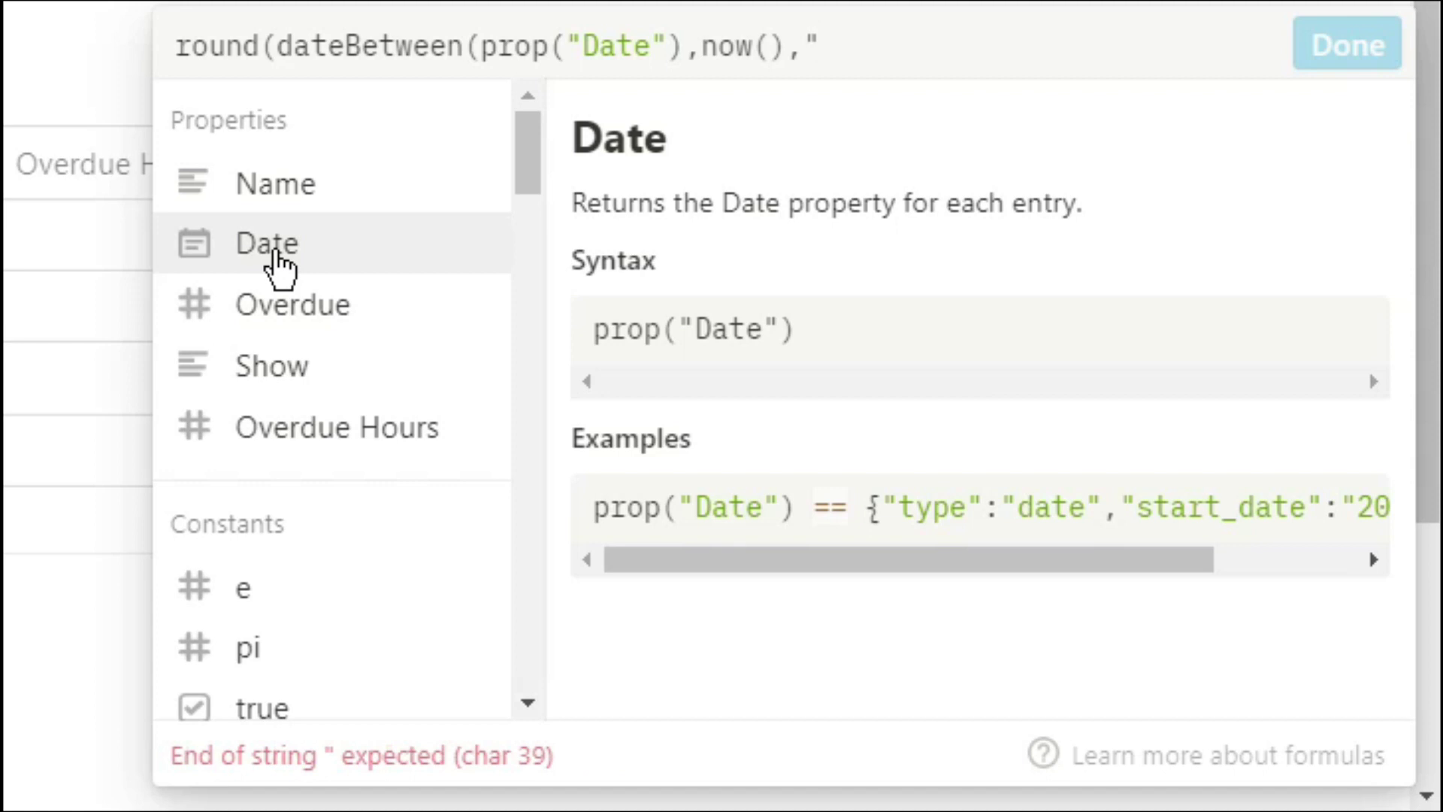
text(hours")/)
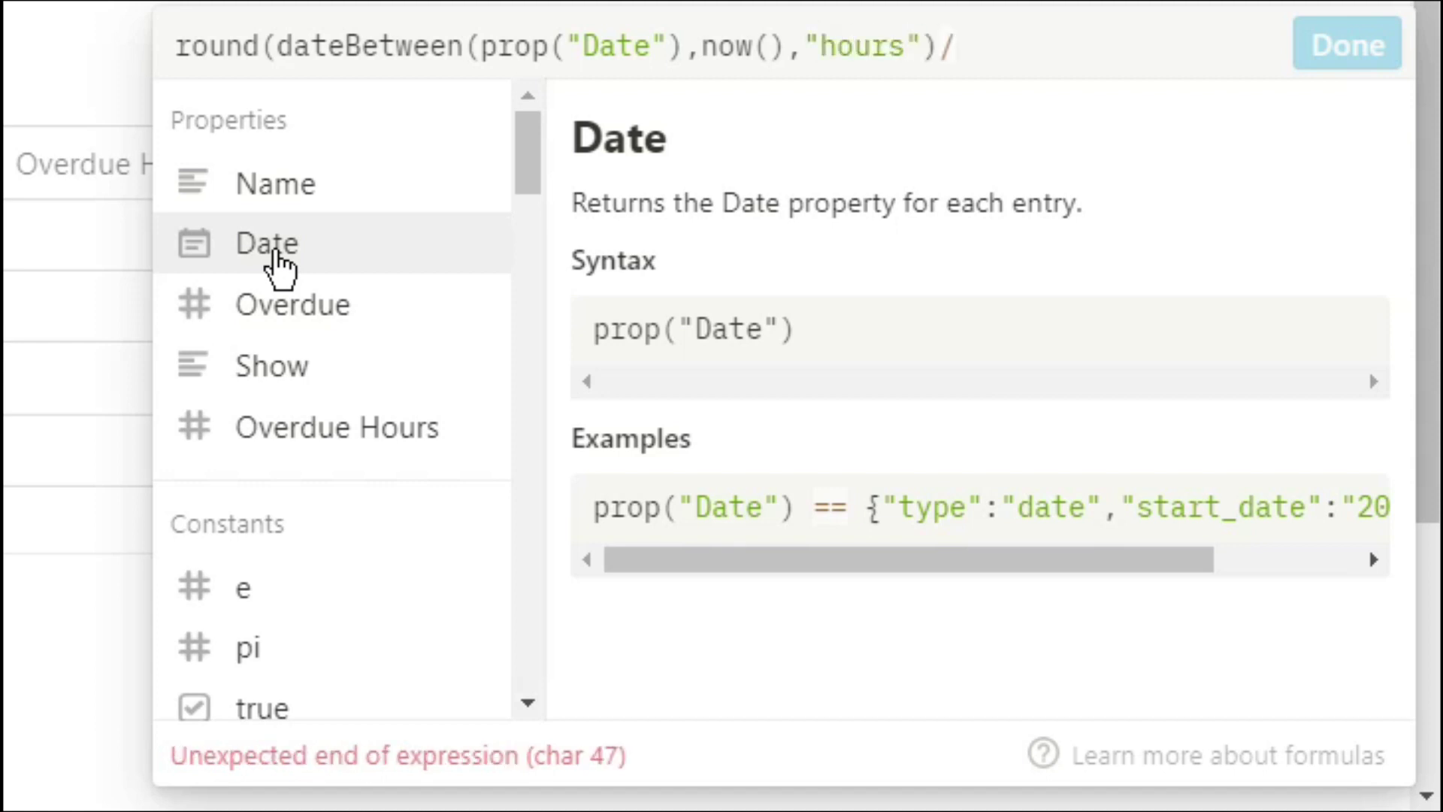
text(24*10/10)
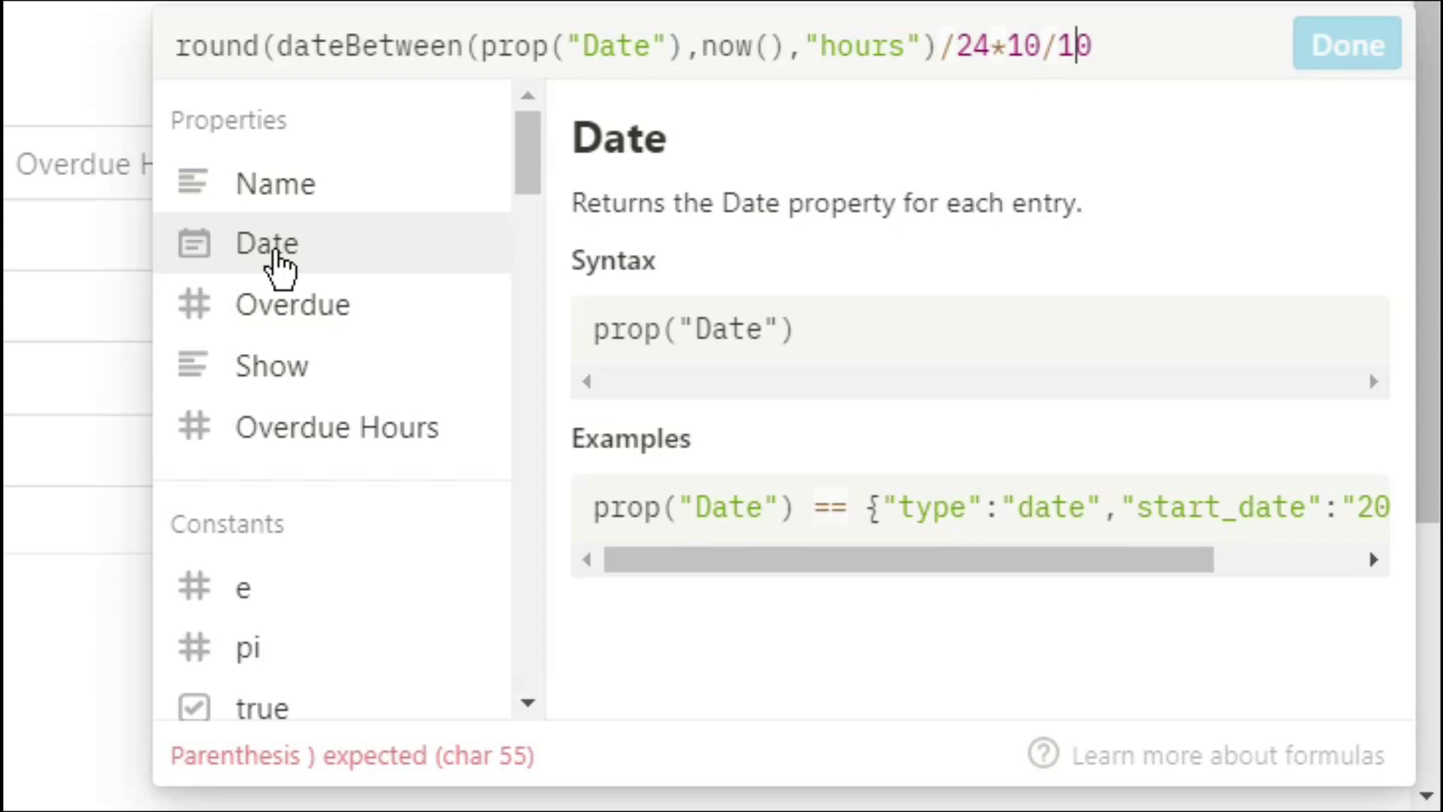
text())
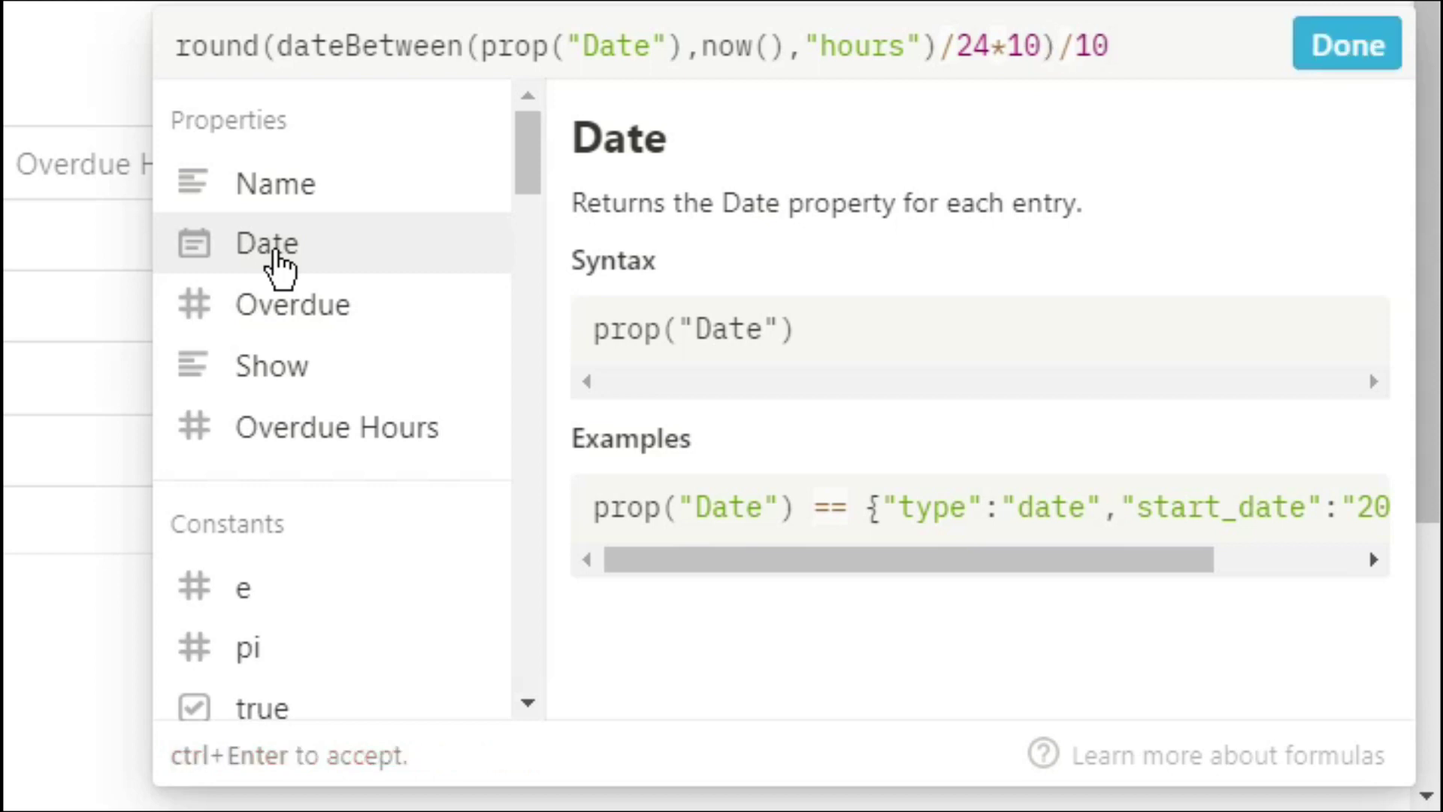
text(>1?"g)
key(BackSpace)
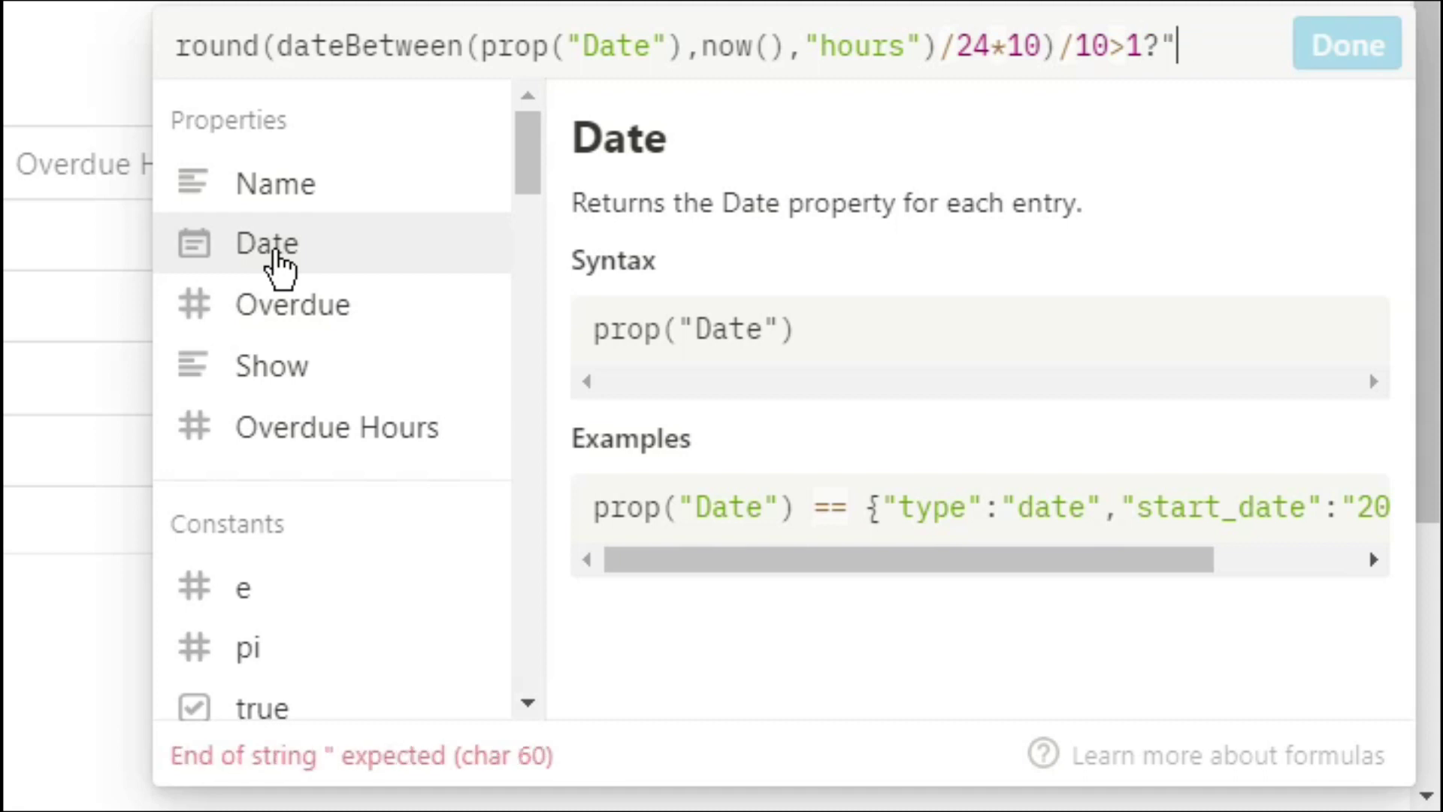
text(GOT TIME")
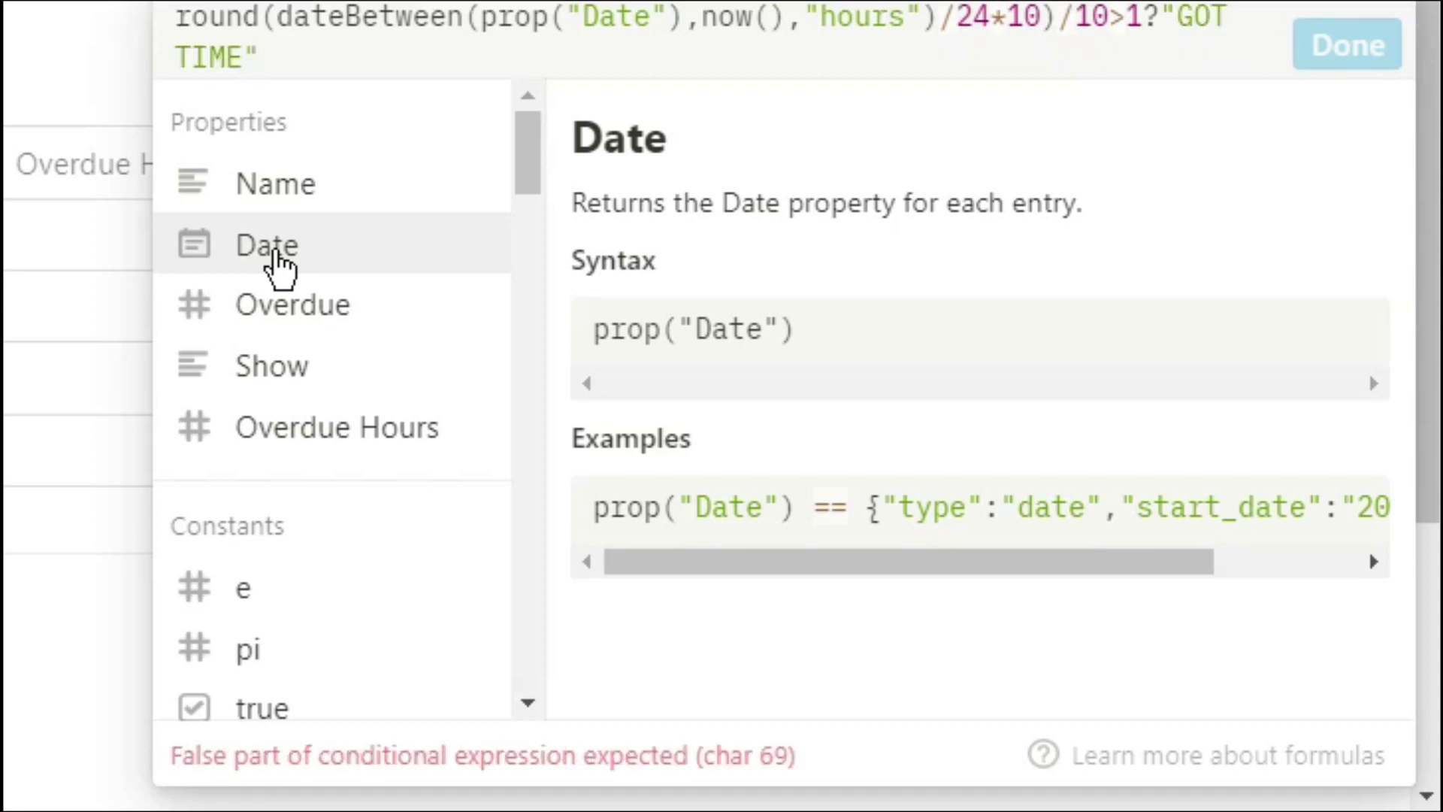
text(:)
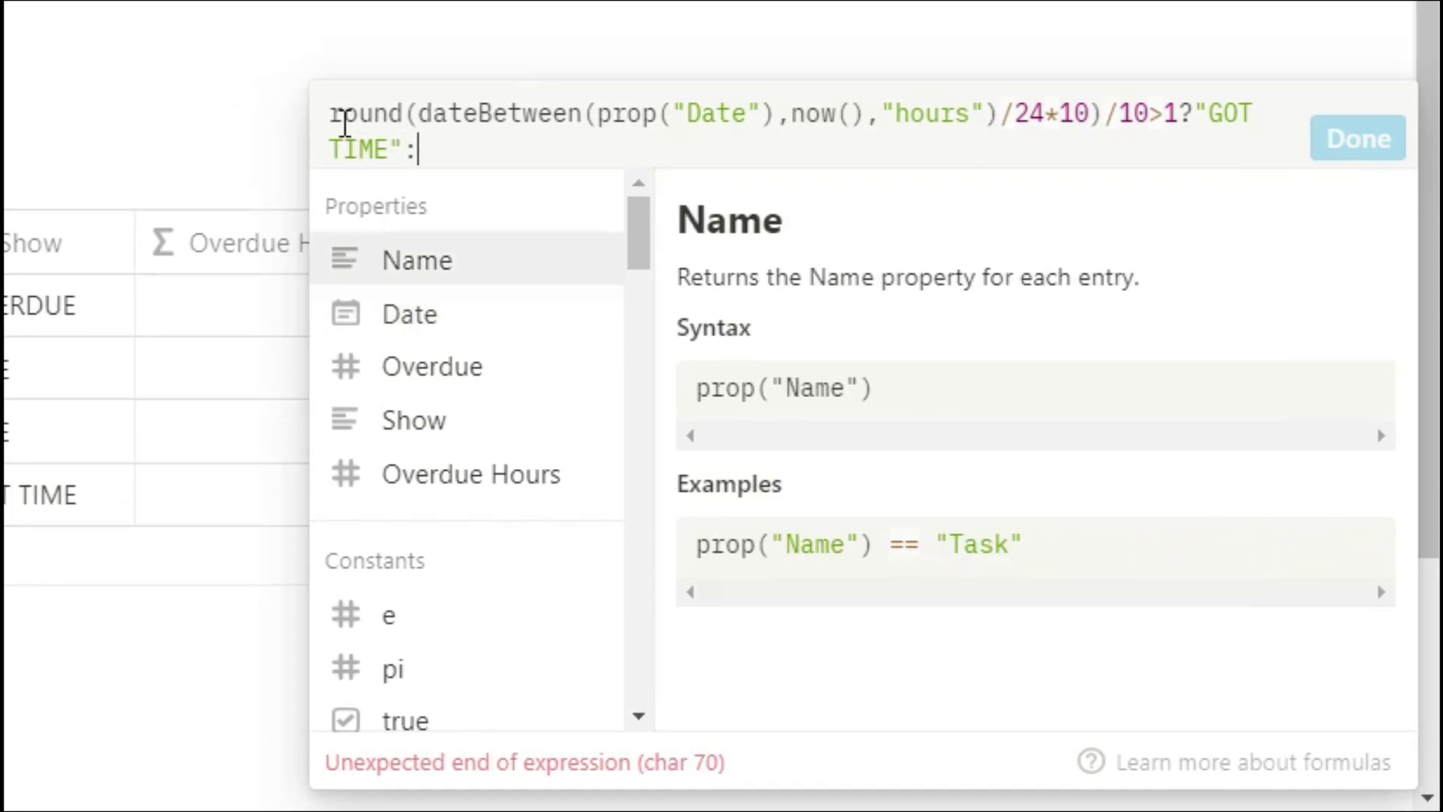
- Append a copy of the expression with < 0 returning "OVERDUE", otherwise "DUE"
drag(332, 120, 423, 151)
key(ctrl+c)
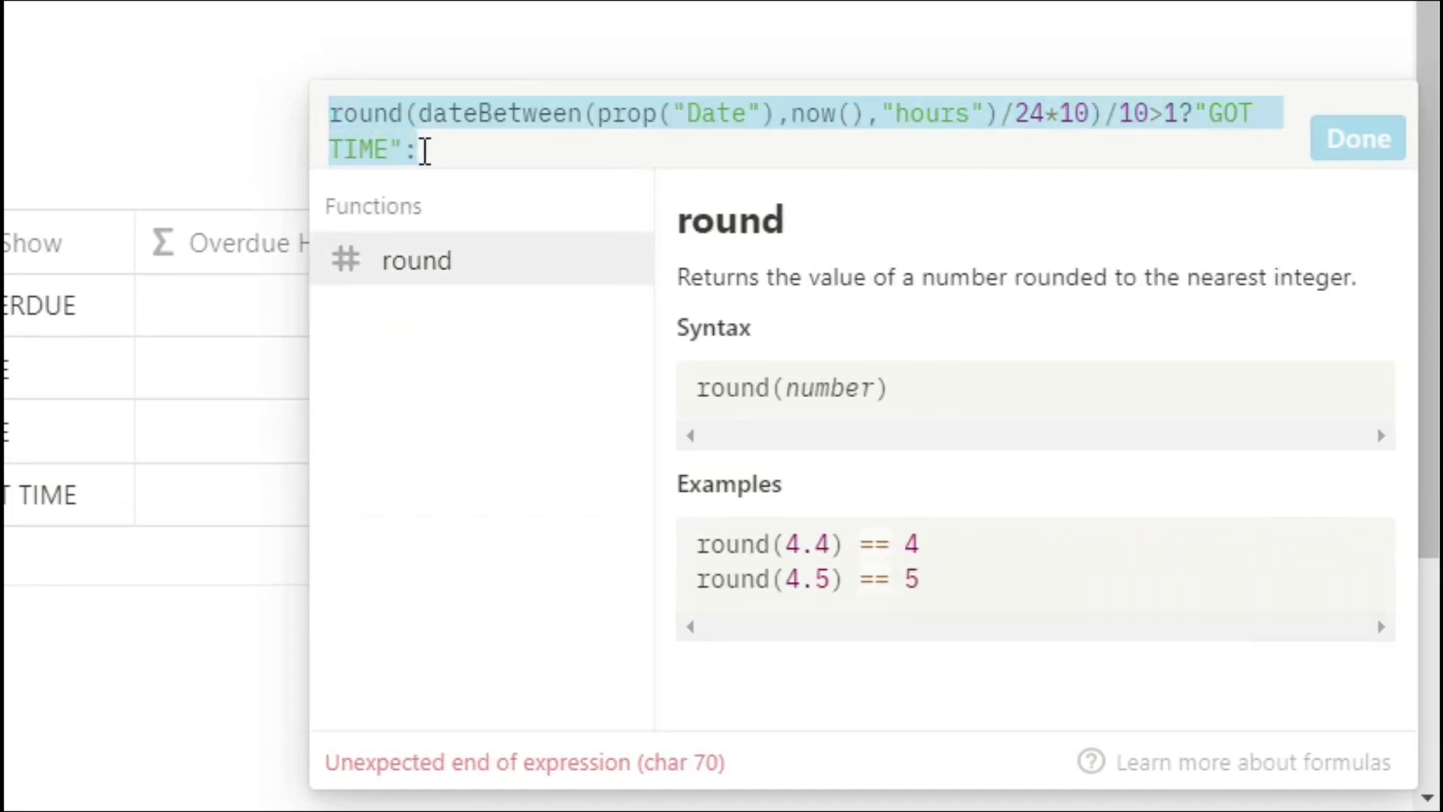
click(439, 158)
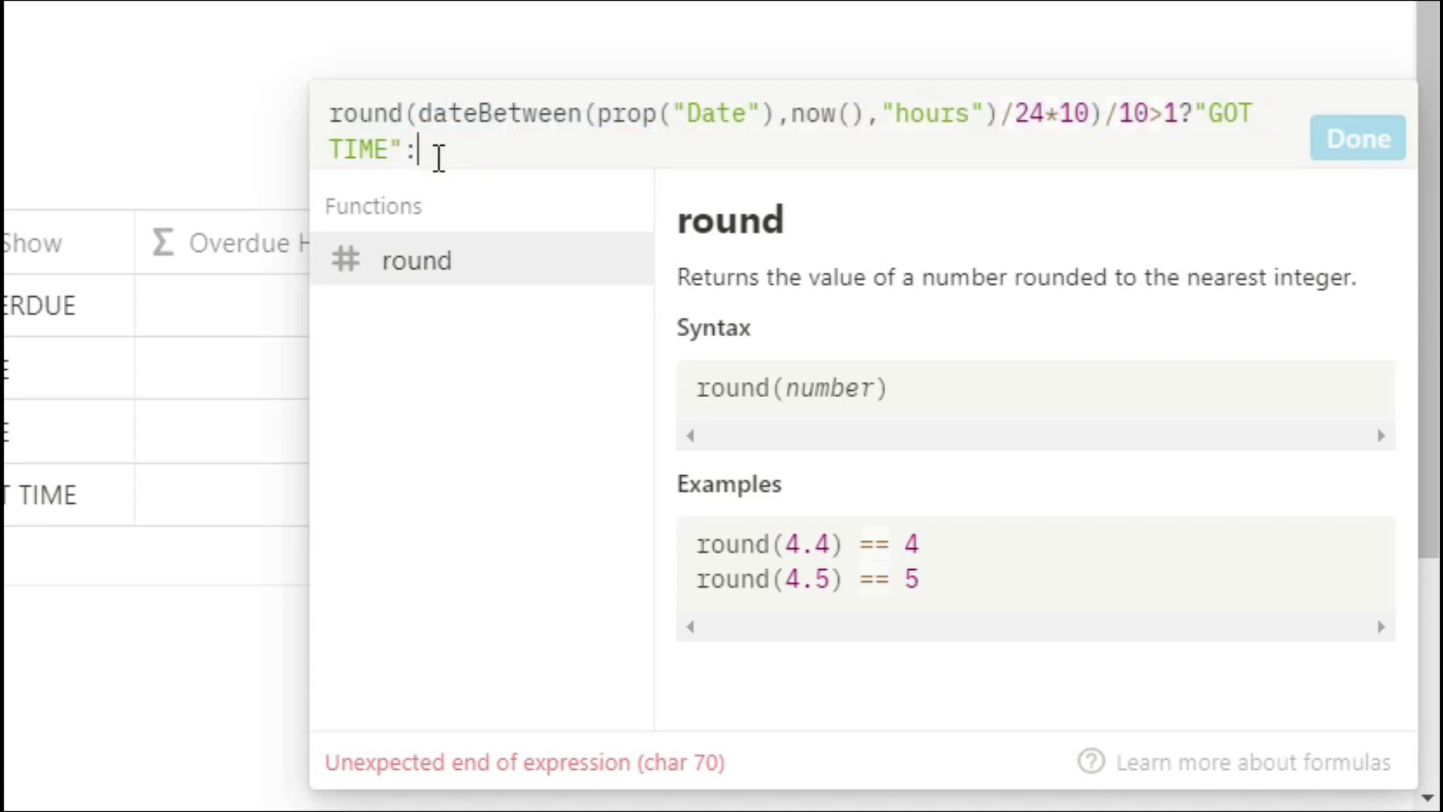
key(ctrl+v)
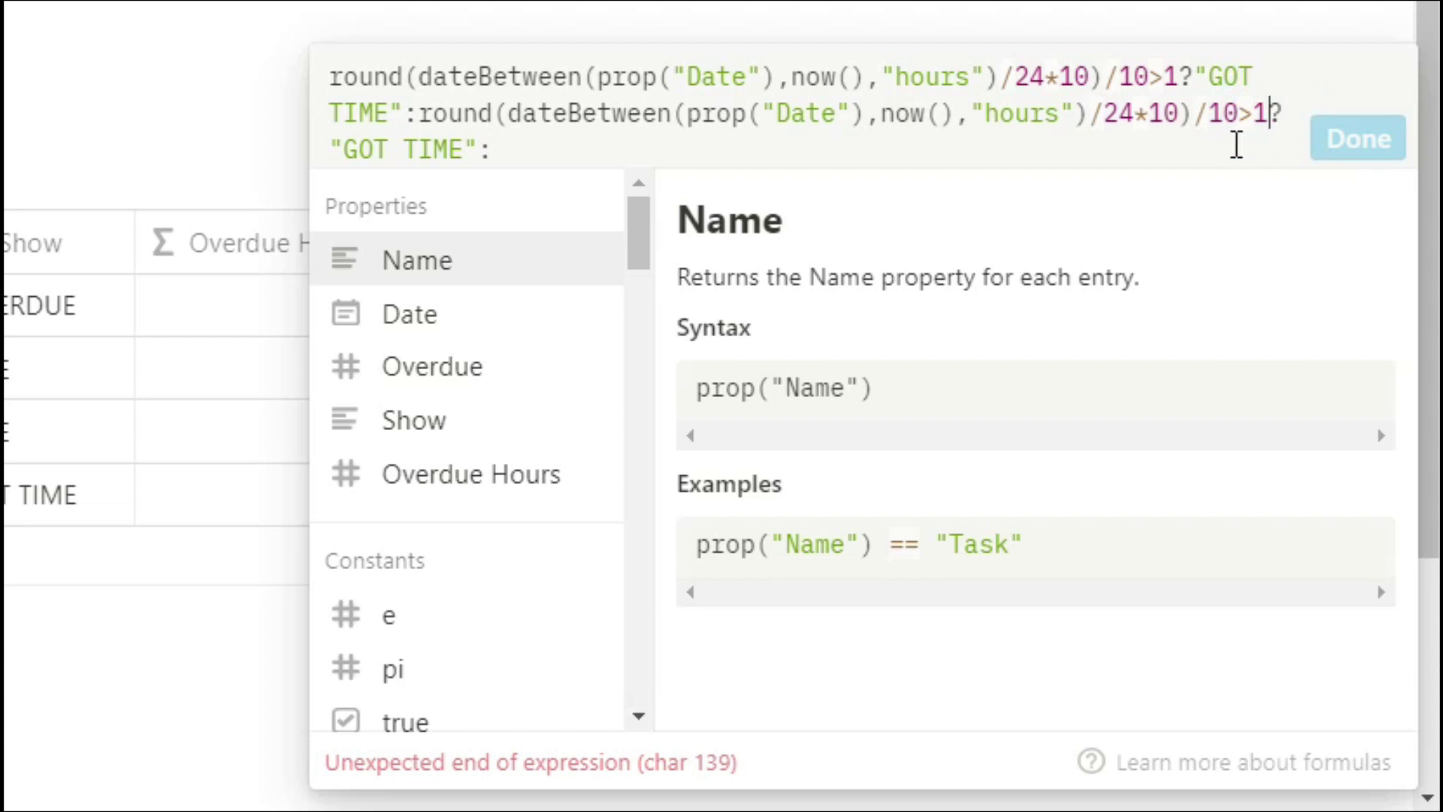
key(BackSpace)
key(BackSpace)
text(<0)
click(466, 148)
key(BackSpace)
key(BackSpace)
key(BackSpace)
key(BackSpace)
key(BackSpace)
key(BackSpace)
key(BackSpace)
key(BackSpace)
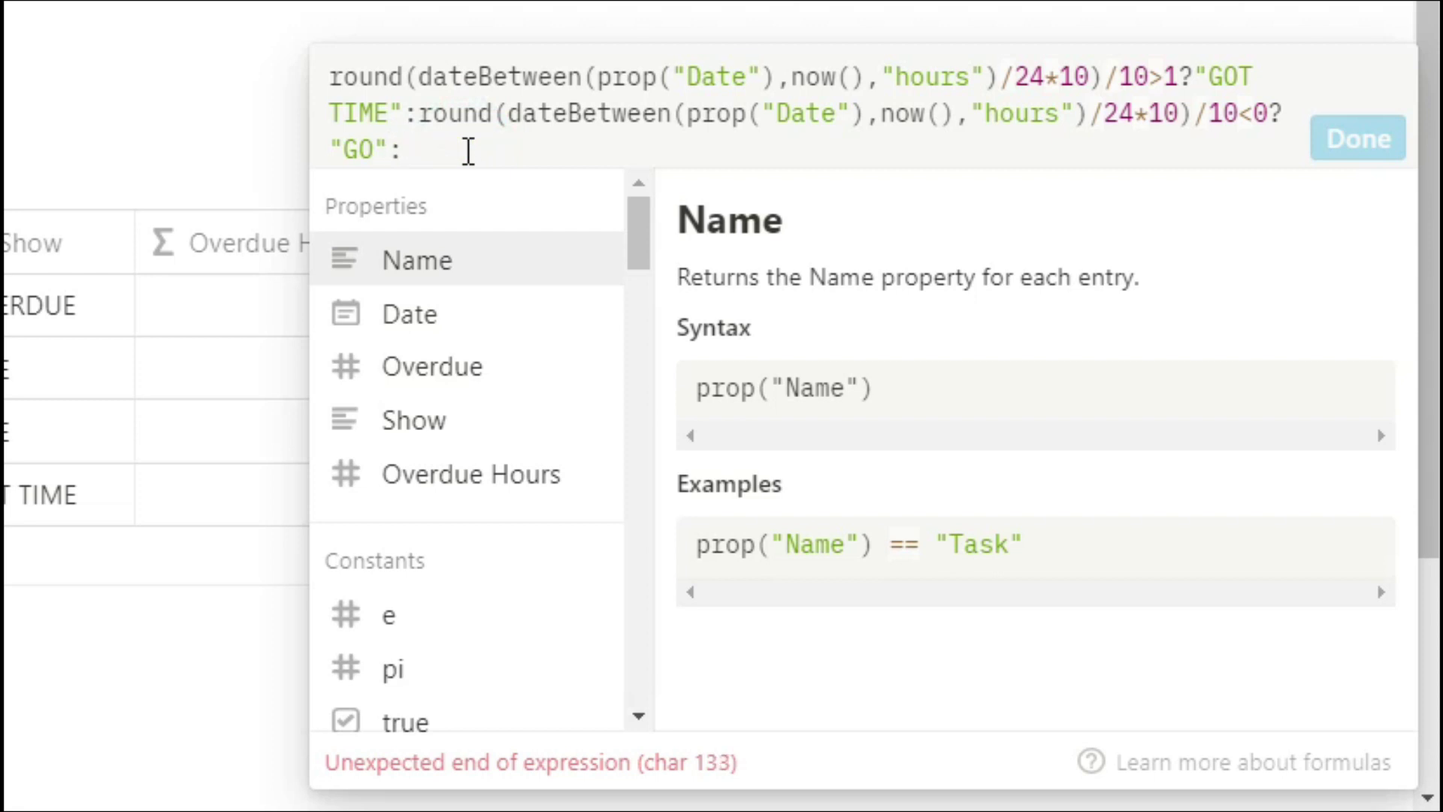
text(o)
key(BackSpace)
text(OVERDUE":)
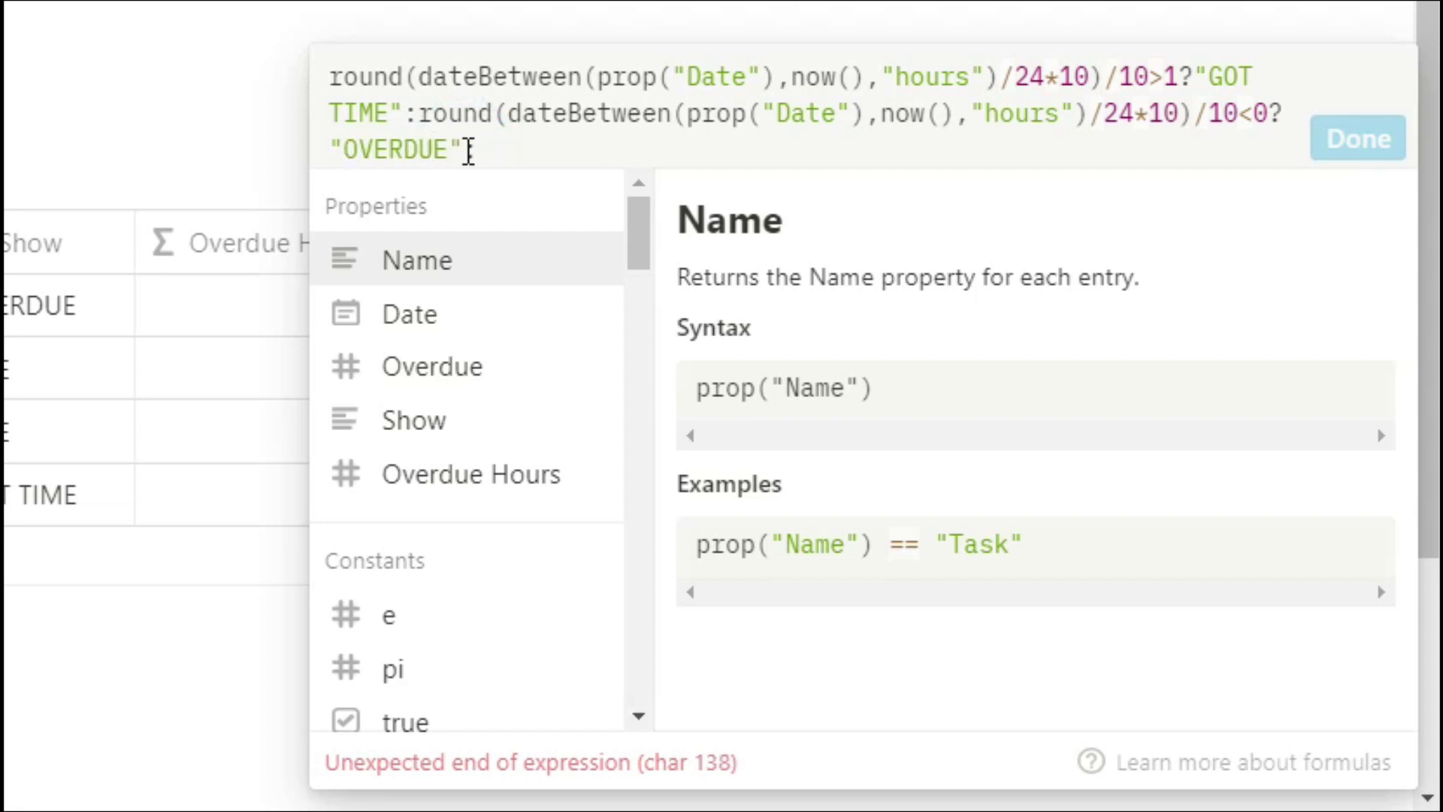
text( "DUE")
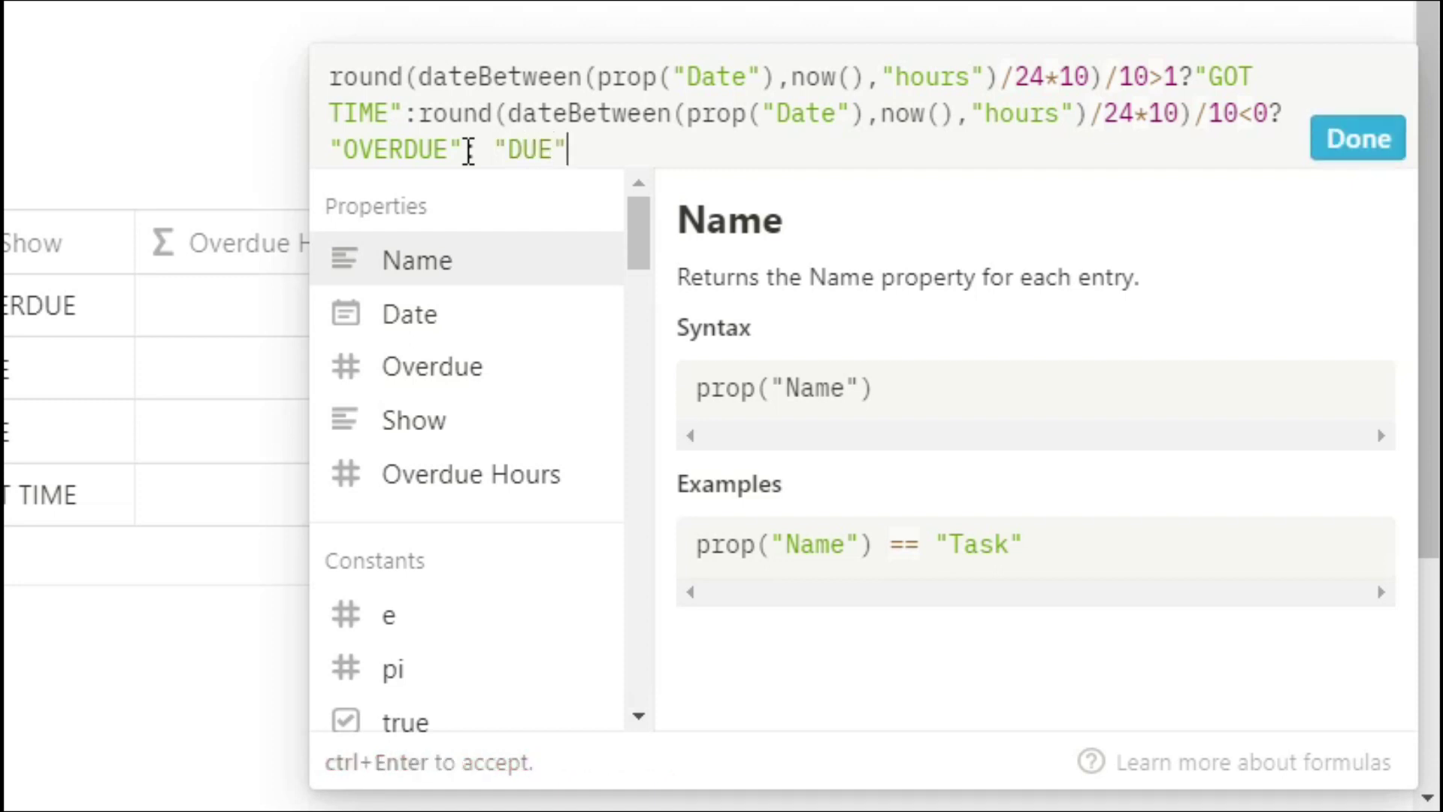
- Apply the hours-based Show formula, labelling the tasks OVERDUE, DUE, DUE and GOT TIME
click(1349, 143)
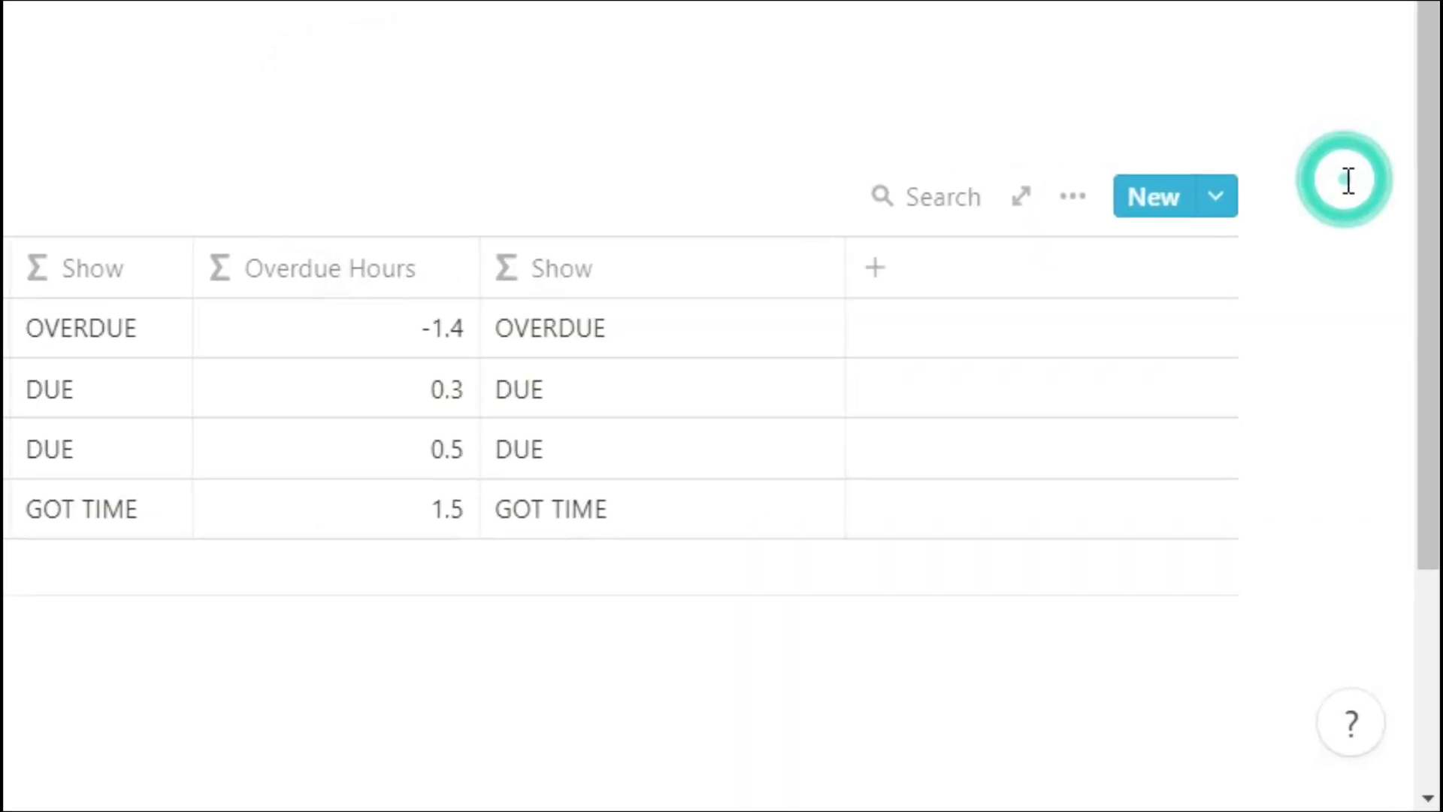